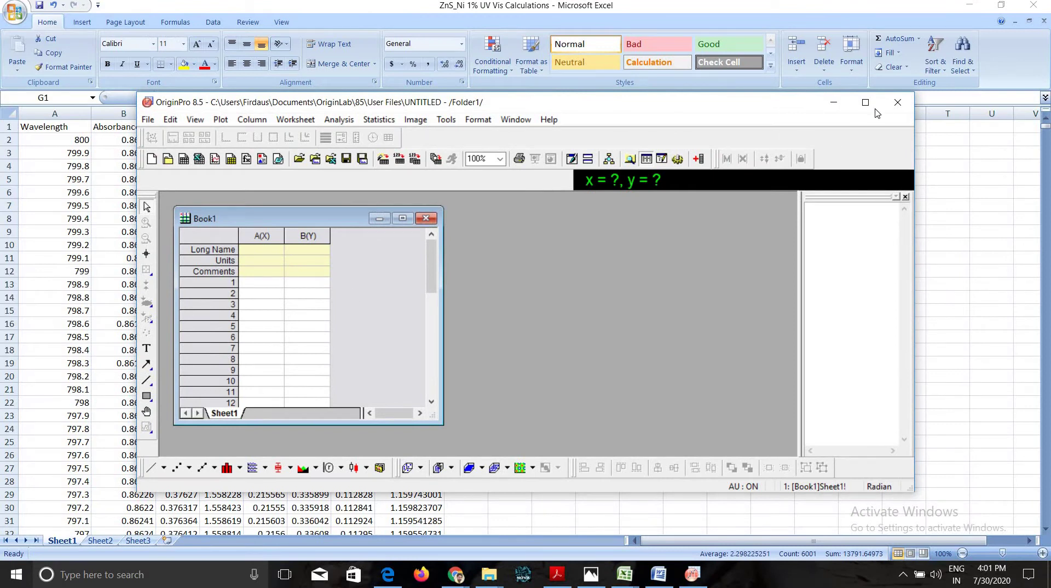
# Step: Maximize the OriginPro window and its empty Book1 worksheet
pyautogui.click(868, 105)
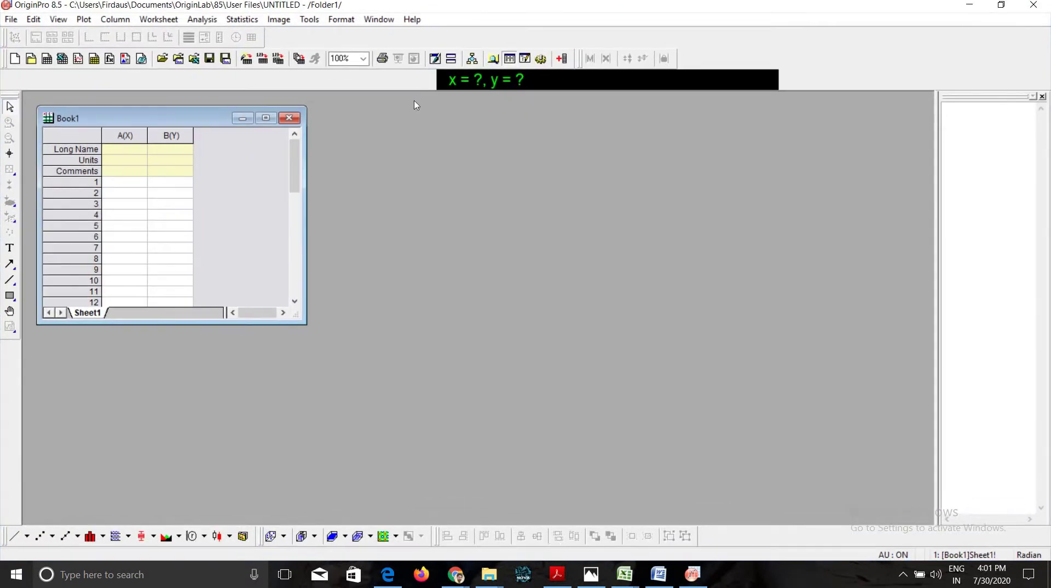
pyautogui.click(266, 118)
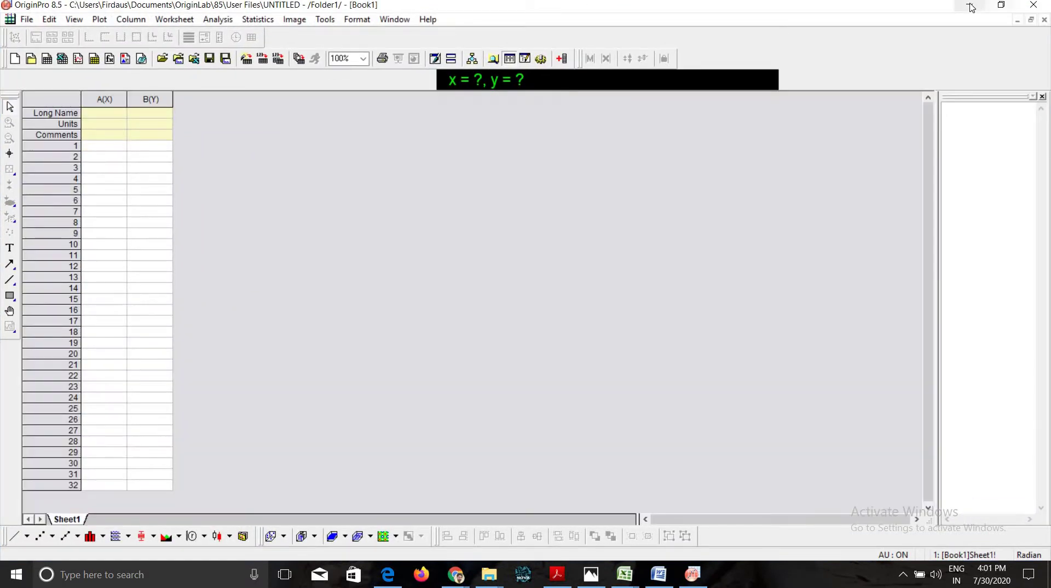
# Step: Copy column D of the ZnS_Ni 1% UV Vis Calculations workbook in Excel into column A(X) of OriginPro's Book1, starting at row 1
pyautogui.click(970, 6)
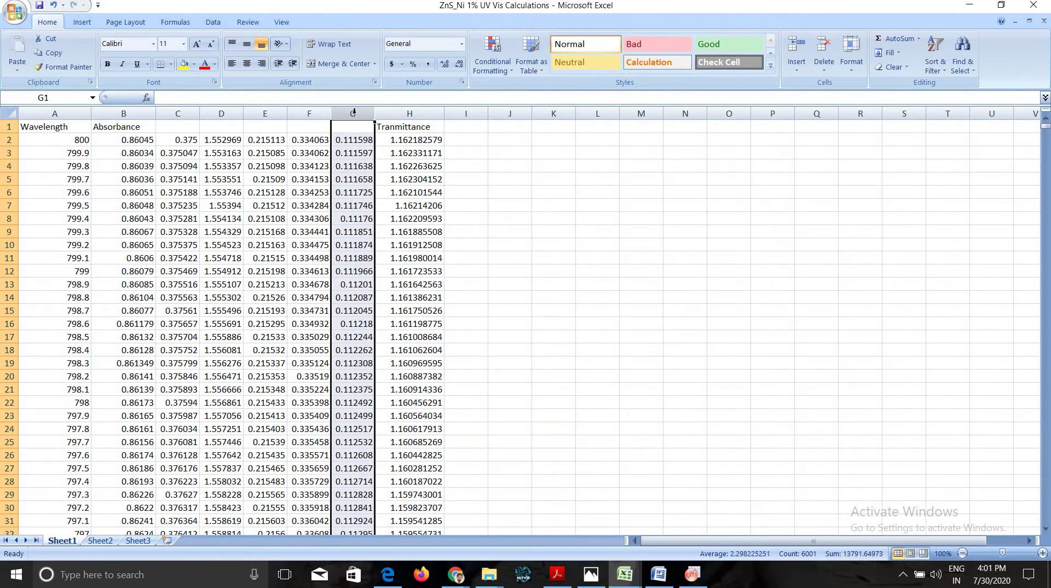
pyautogui.click(223, 112)
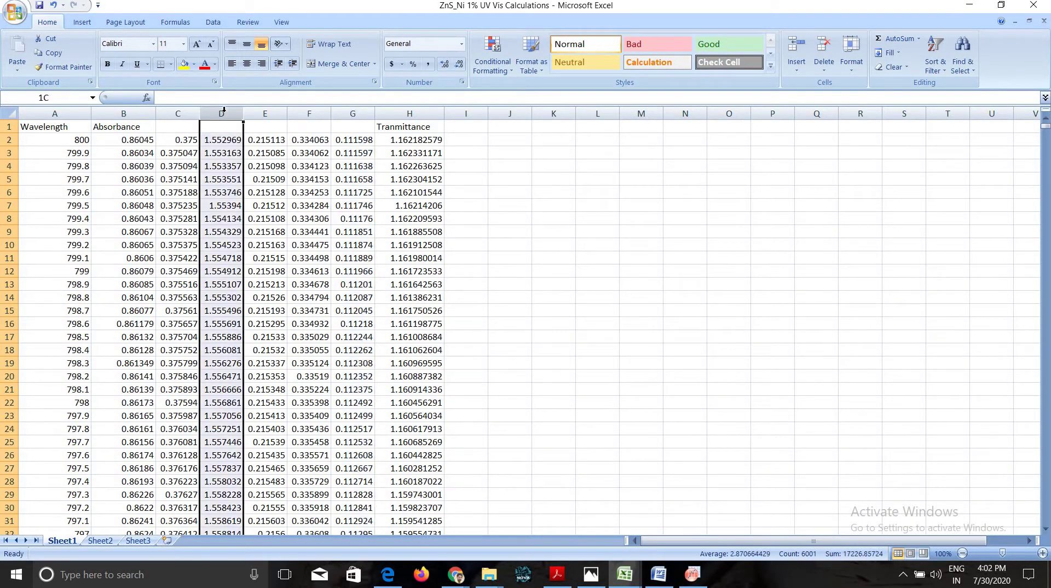
pyautogui.hotkey('ctrl', 'c')
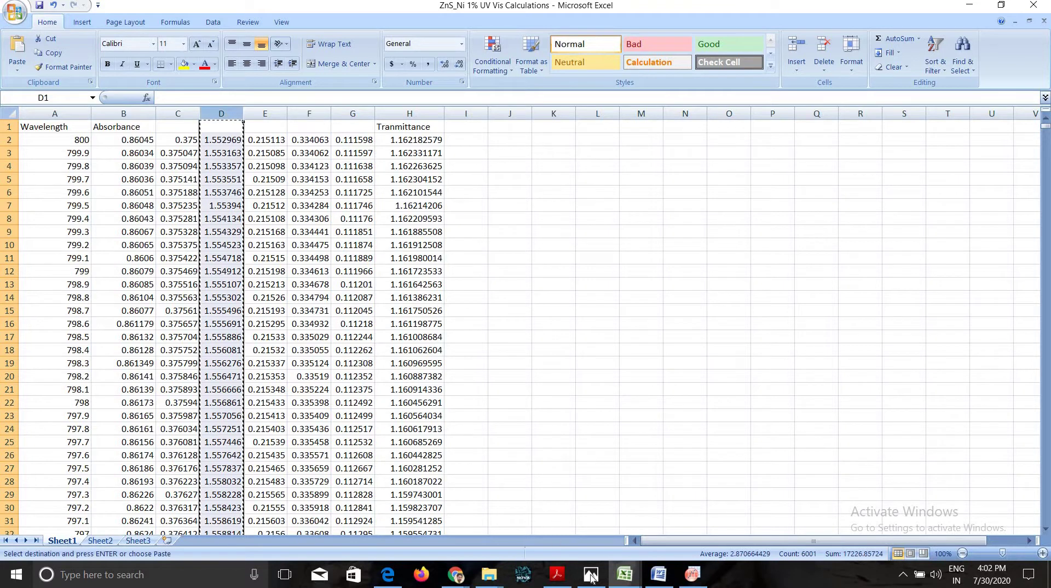
pyautogui.hotkey('alt', 'Tab')
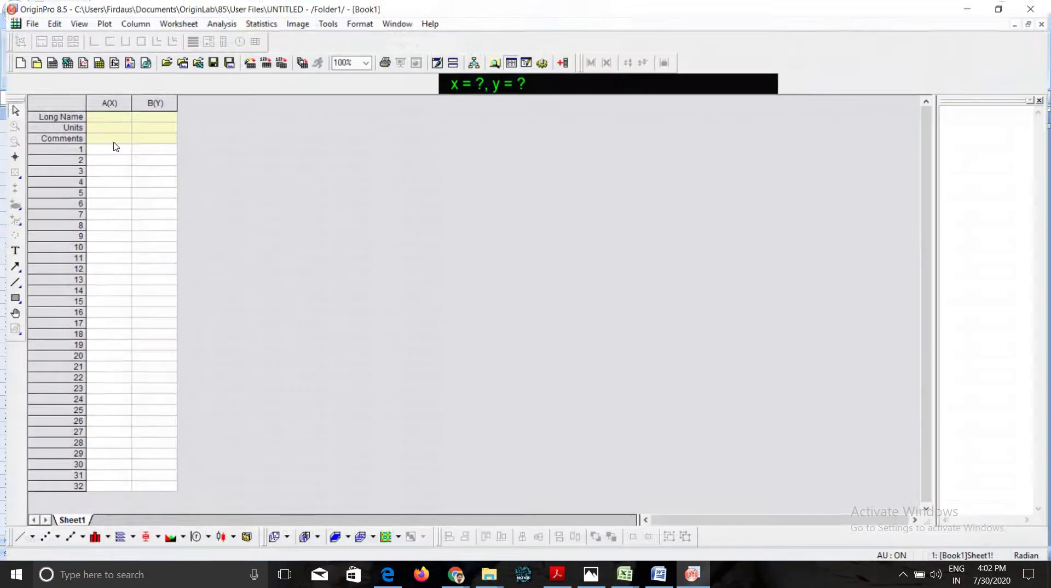
pyautogui.click(108, 149)
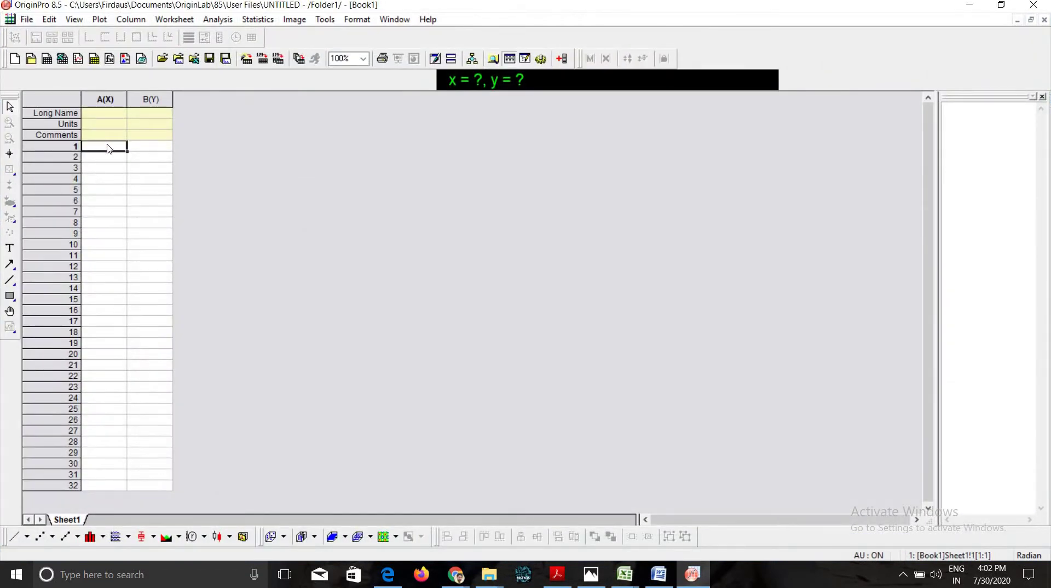
pyautogui.hotkey('ctrl', 'v')
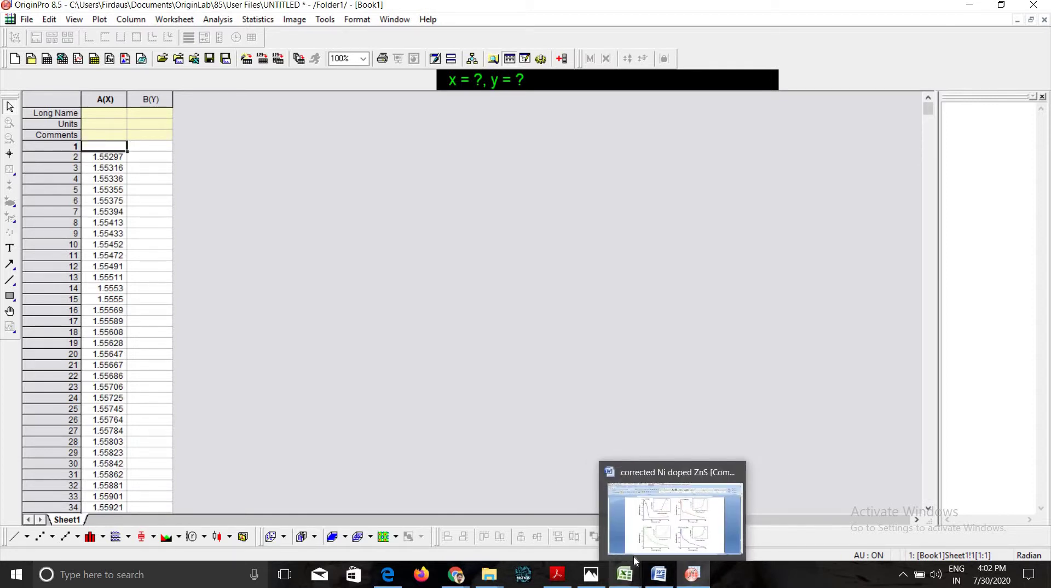
# Step: Copy column G of the Excel workbook into column B(Y) of OriginPro's Book1, starting at row 1
pyautogui.moveTo(631, 574)
pyautogui.click(677, 510)
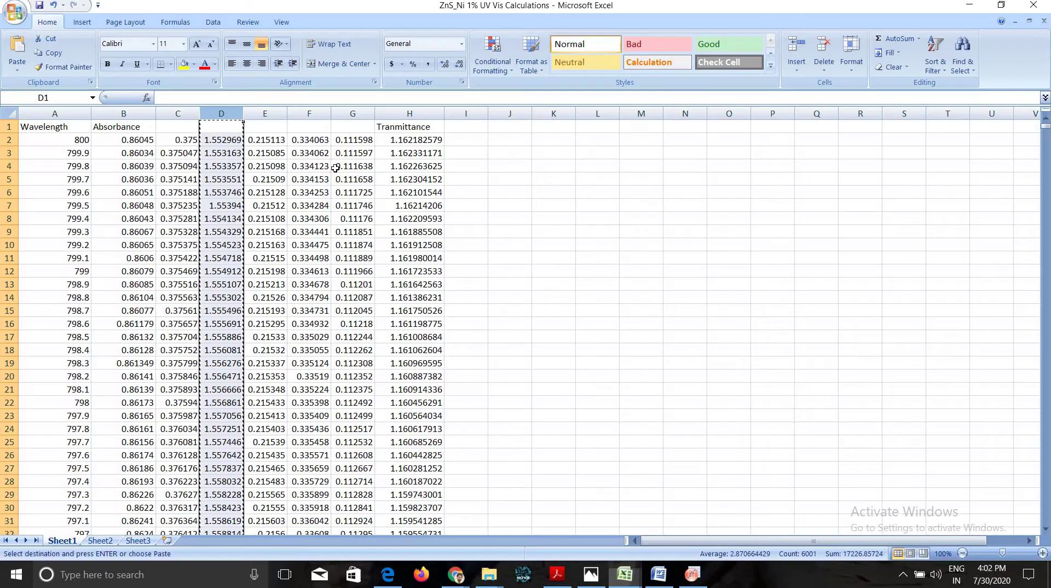
pyautogui.click(353, 113)
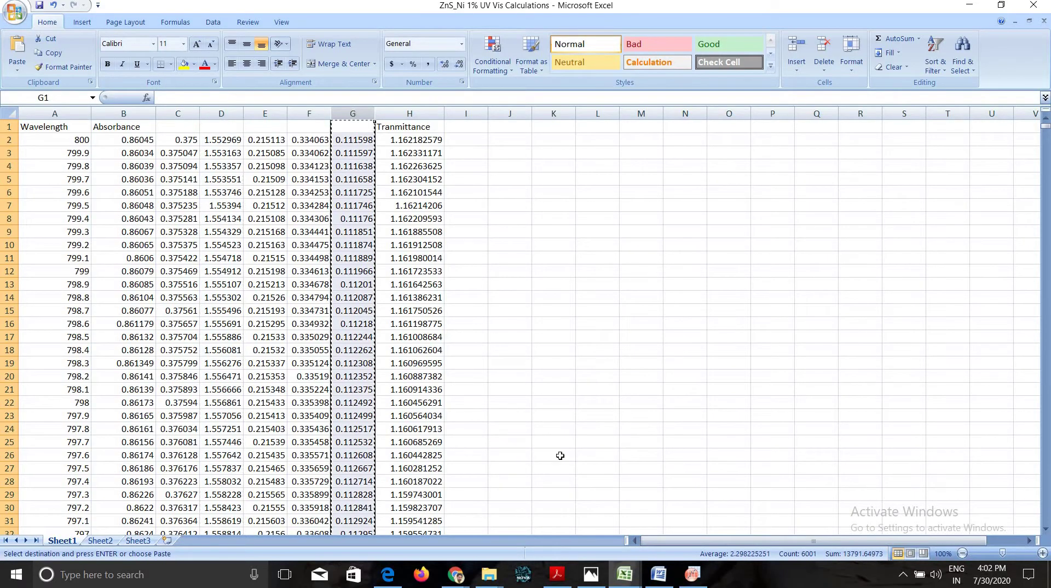
pyautogui.hotkey('ctrl', 'c')
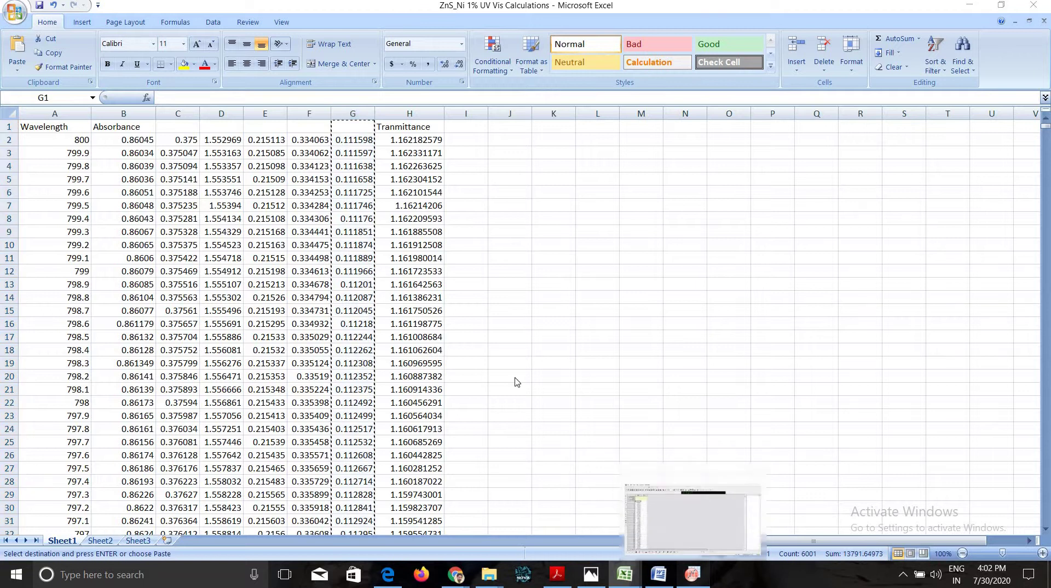
pyautogui.click(691, 574)
pyautogui.click(142, 147)
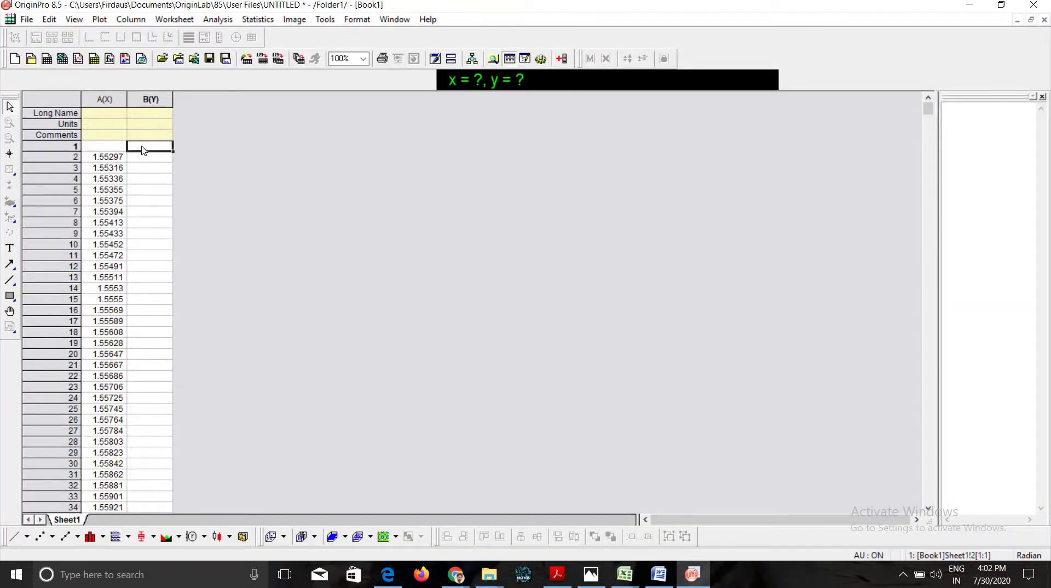
pyautogui.hotkey('ctrl', 'v')
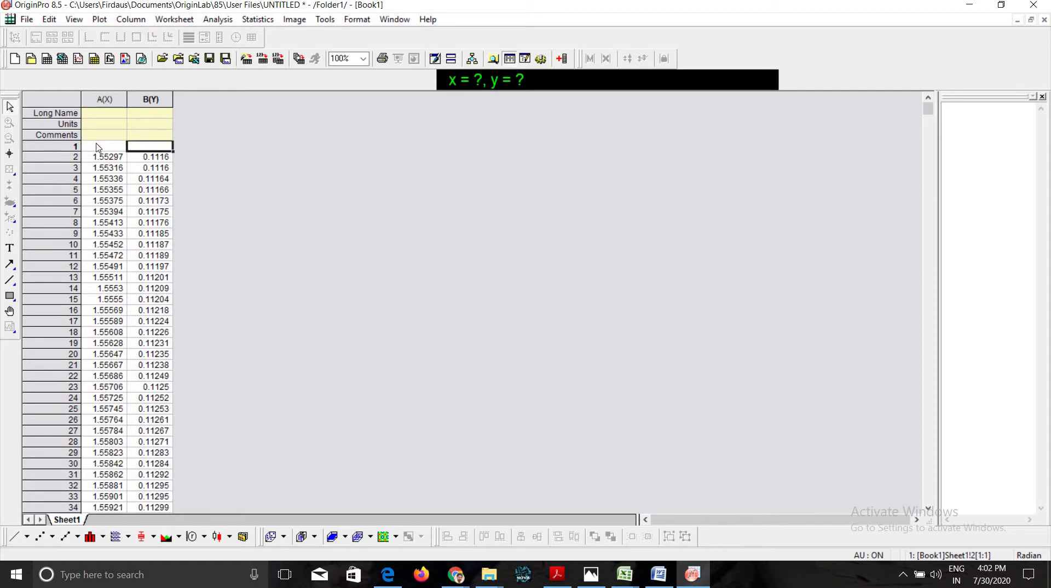
pyautogui.hotkey('ctrl', 'a')
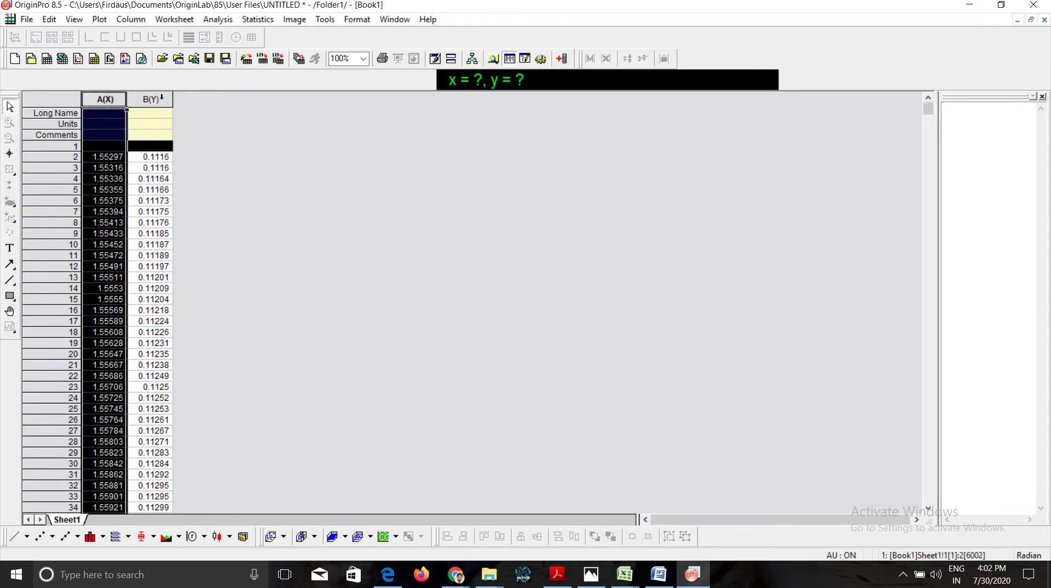
pyautogui.keyDown('shift'); pyautogui.click(159, 98); pyautogui.keyUp('shift')
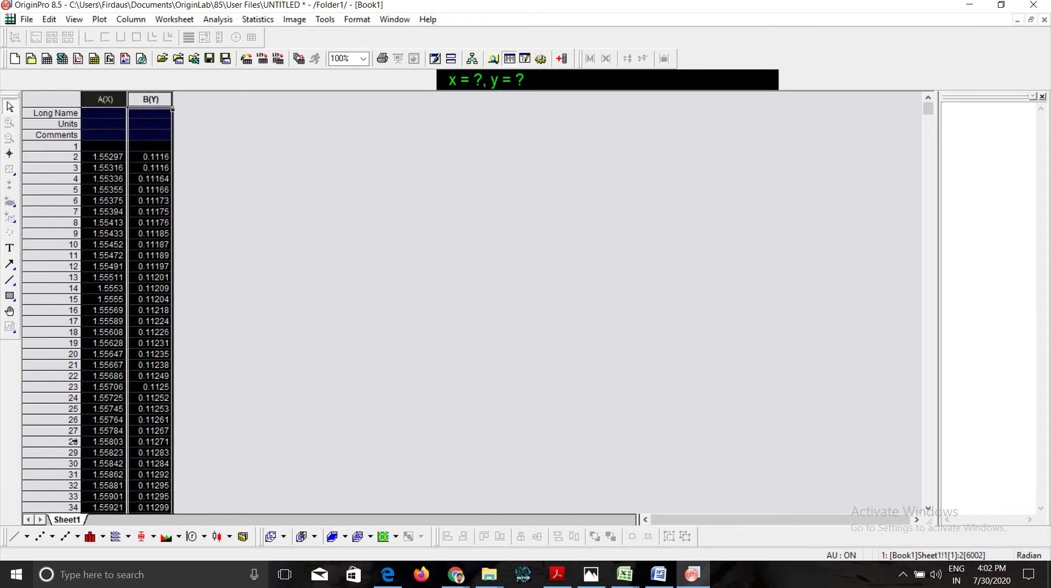
pyautogui.click(14, 539)
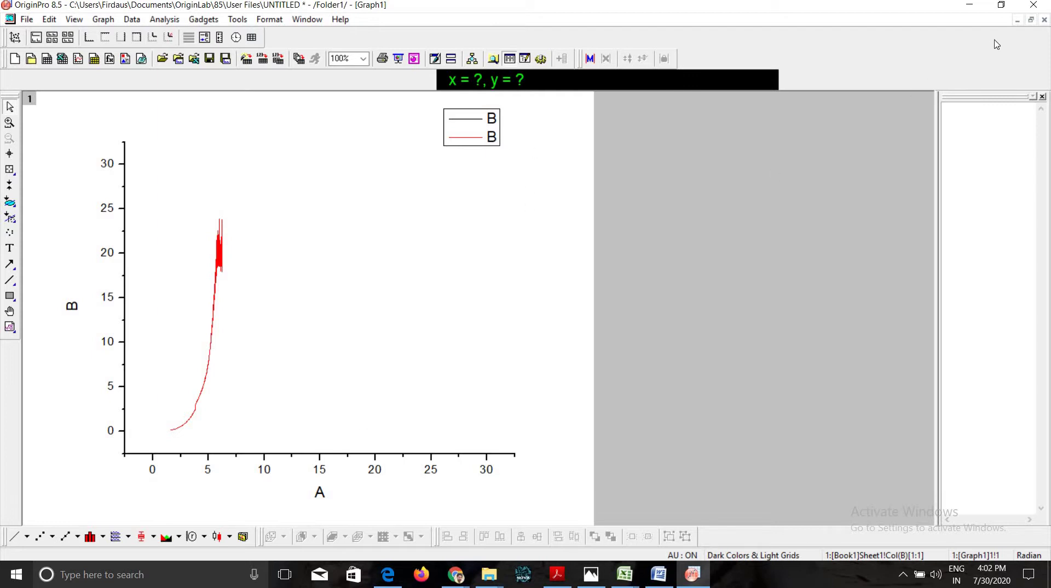
pyautogui.click(1032, 22)
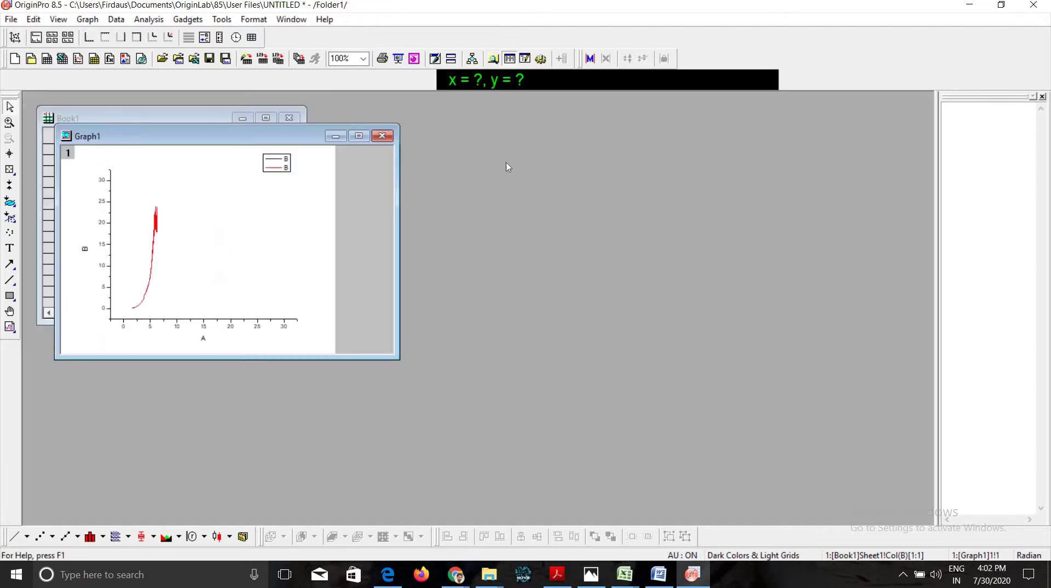
pyautogui.click(382, 136)
pyautogui.click(453, 313)
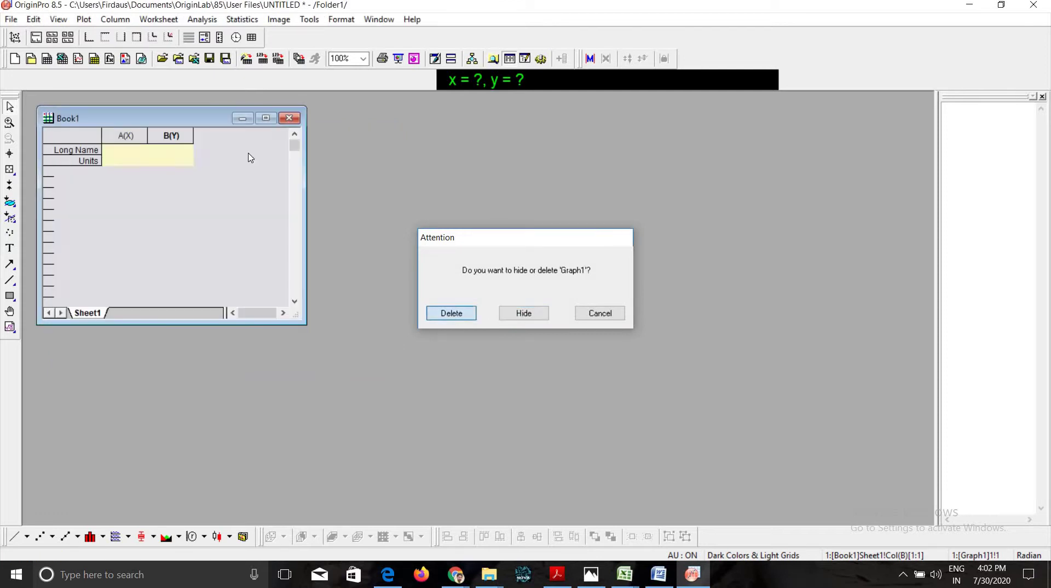
pyautogui.click(266, 118)
# Step: Plot the full columns A(X) and B(Y) of Book1 as a line graph
pyautogui.click(147, 123)
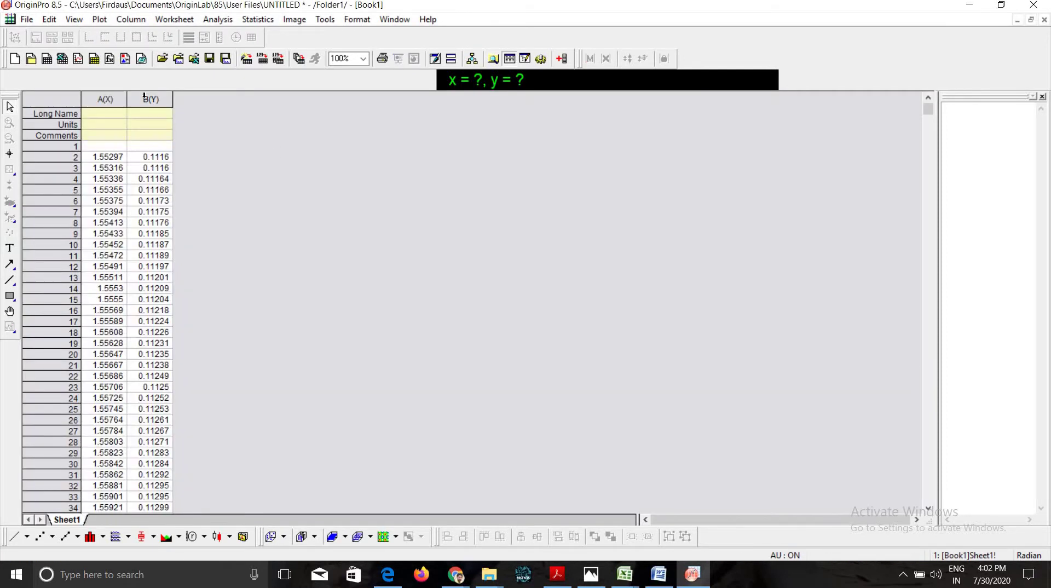
pyautogui.click(144, 97)
pyautogui.hotkey('ctrl', 'a')
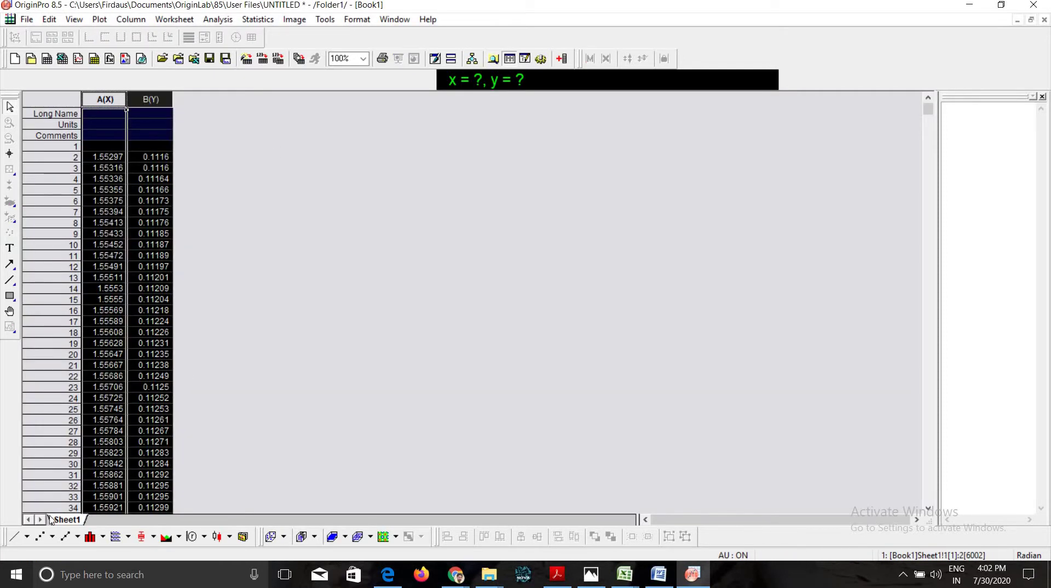
pyautogui.click(14, 541)
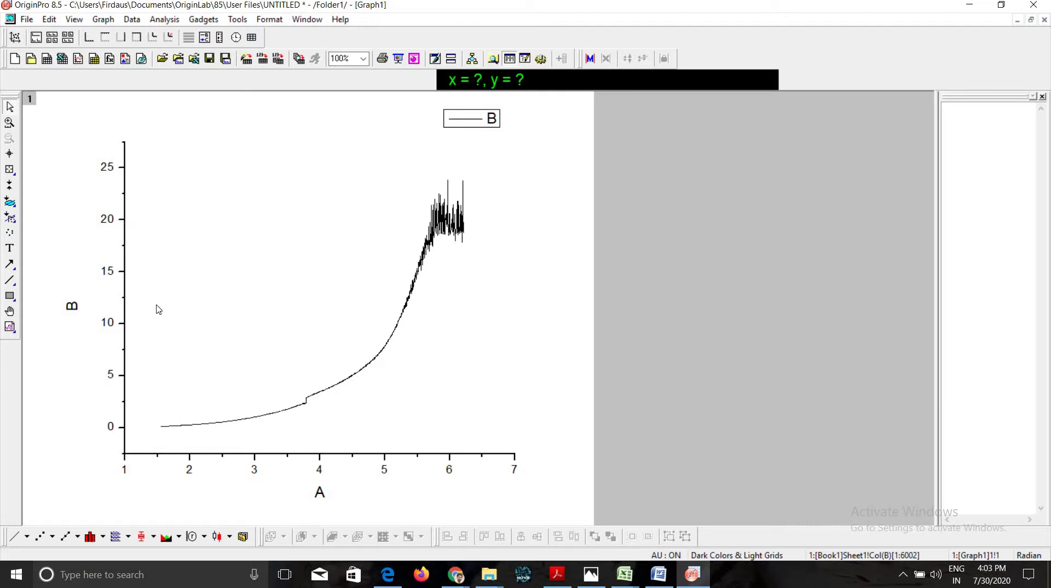
# Step: Try a straight tangent line from the curve's steep part down to the A axis at about 4.3, and delete it
pyautogui.click(10, 281)
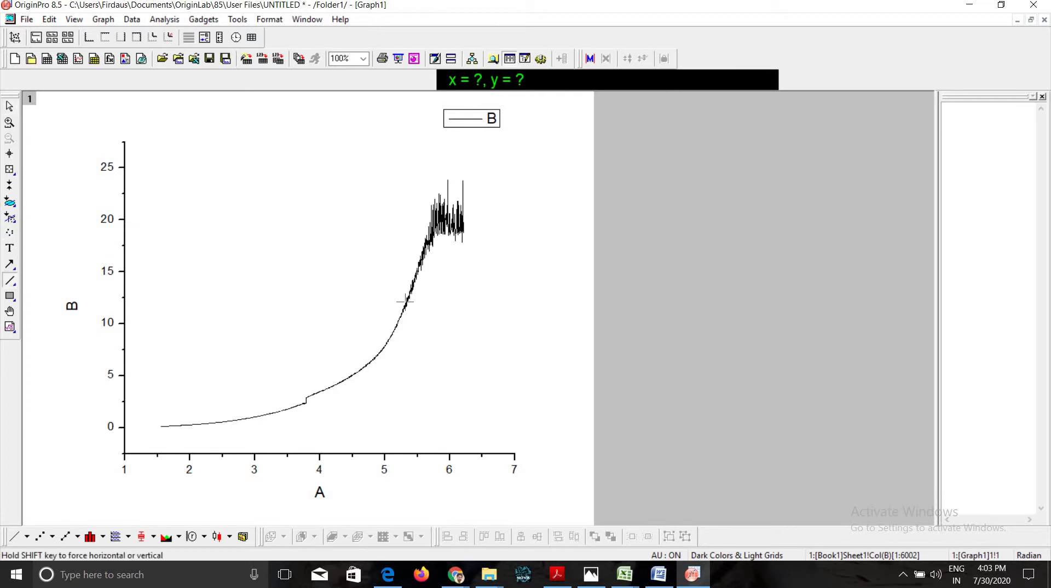
pyautogui.moveTo(380, 366)
pyautogui.mouseDown()
pyautogui.moveTo(330, 461)
pyautogui.moveTo(338, 454)
pyautogui.mouseUp()
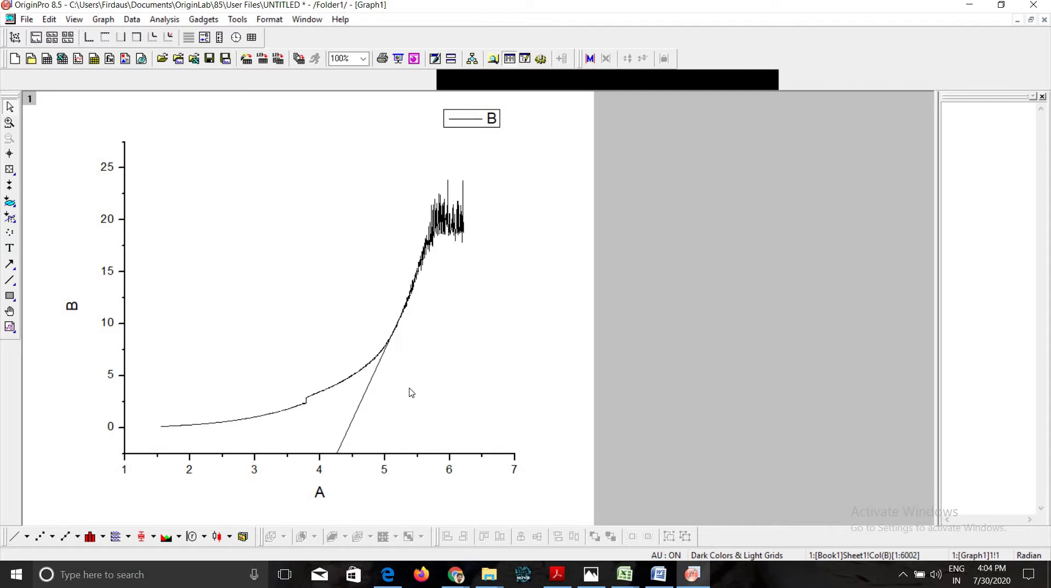
pyautogui.click(367, 392)
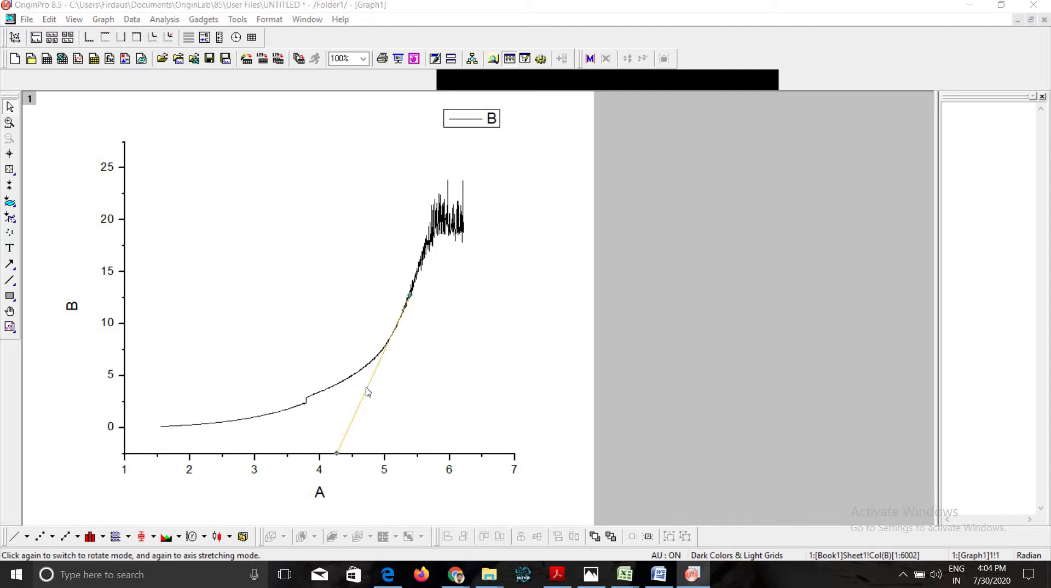
pyautogui.press('Delete')
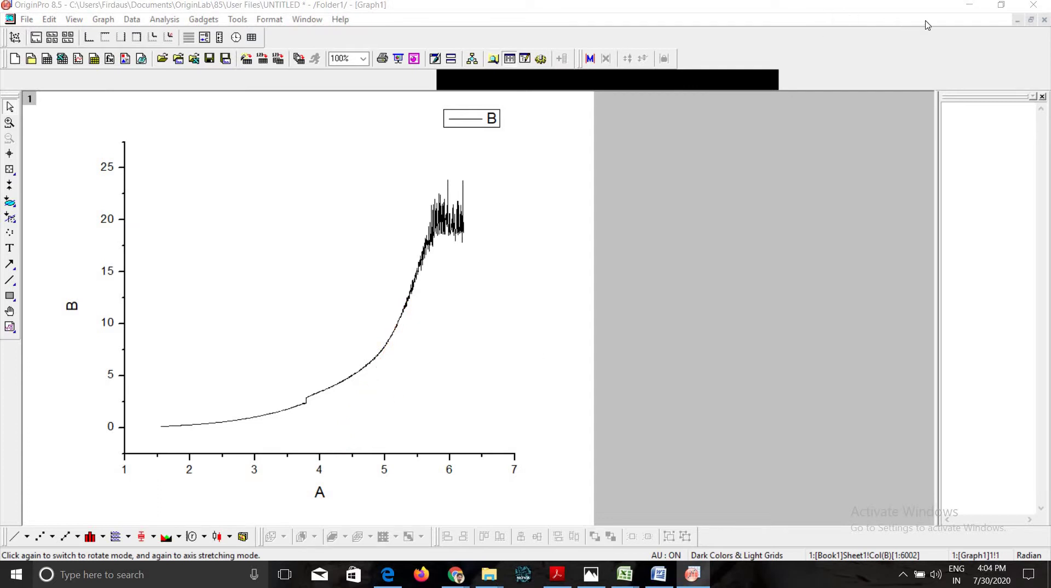
# Step: Examine the absorbance graphs and their band gap insets in the Word document "corrected Ni doped ZnS" at 160% zoom
pyautogui.click(966, 5)
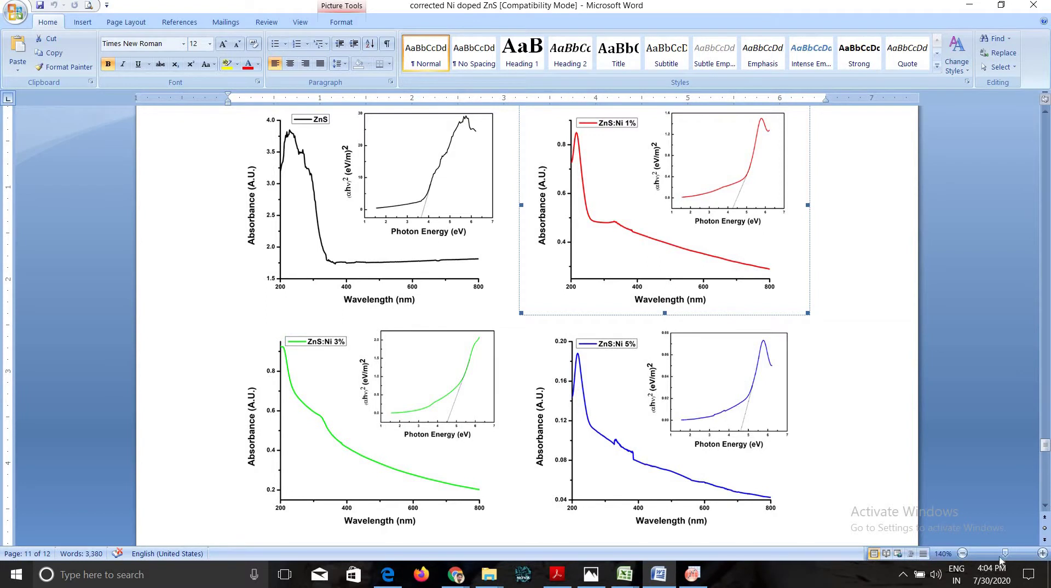
pyautogui.click(1043, 553)
pyautogui.click(1042, 553)
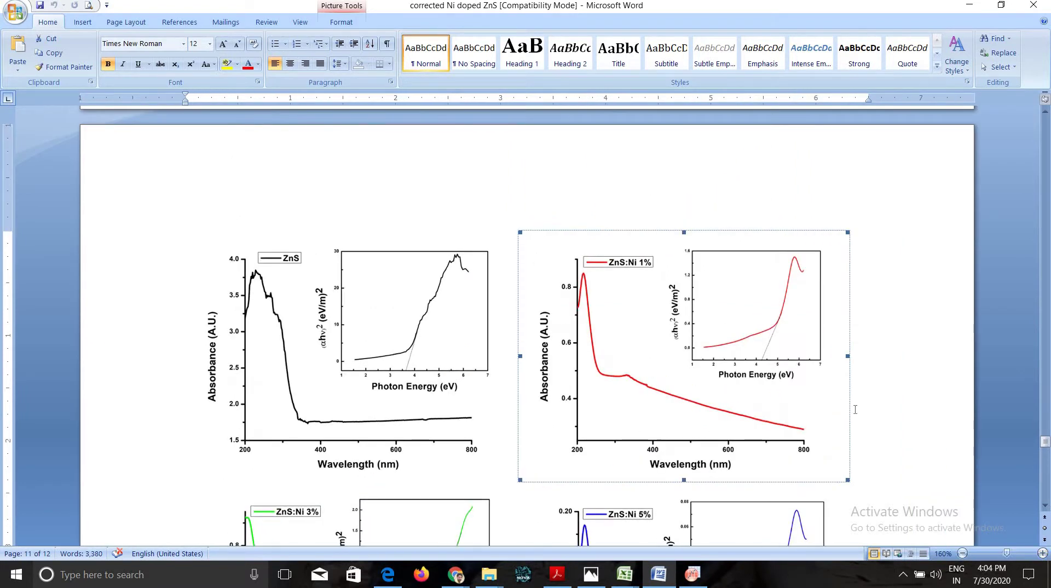
pyautogui.scroll(-3, 855, 410)
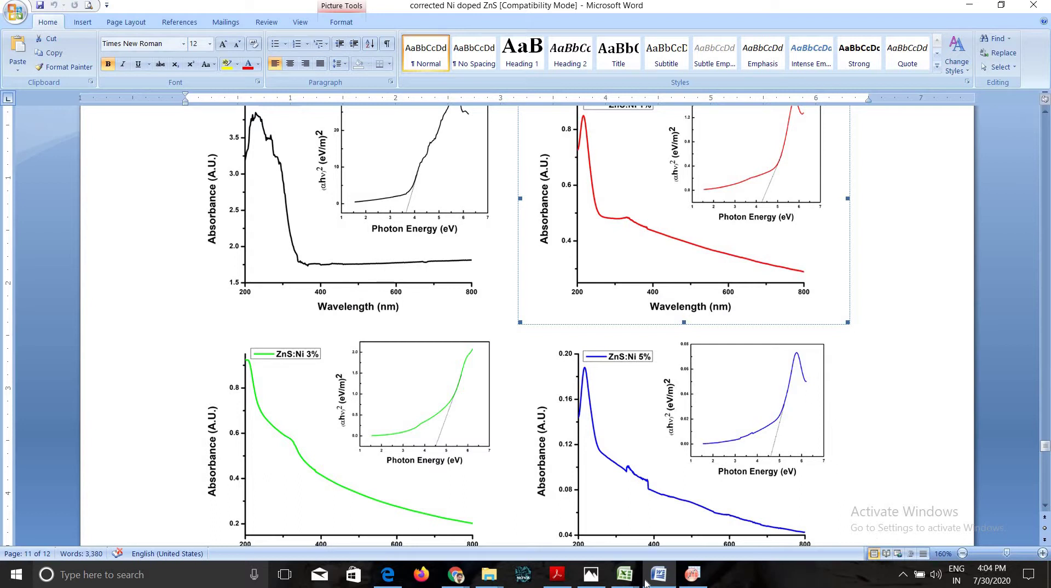
# Step: Switch to OriginPro and open the project "BANDGAP ZnS_Ni 1% (manupulated data)" from the Documents folder
pyautogui.click(693, 574)
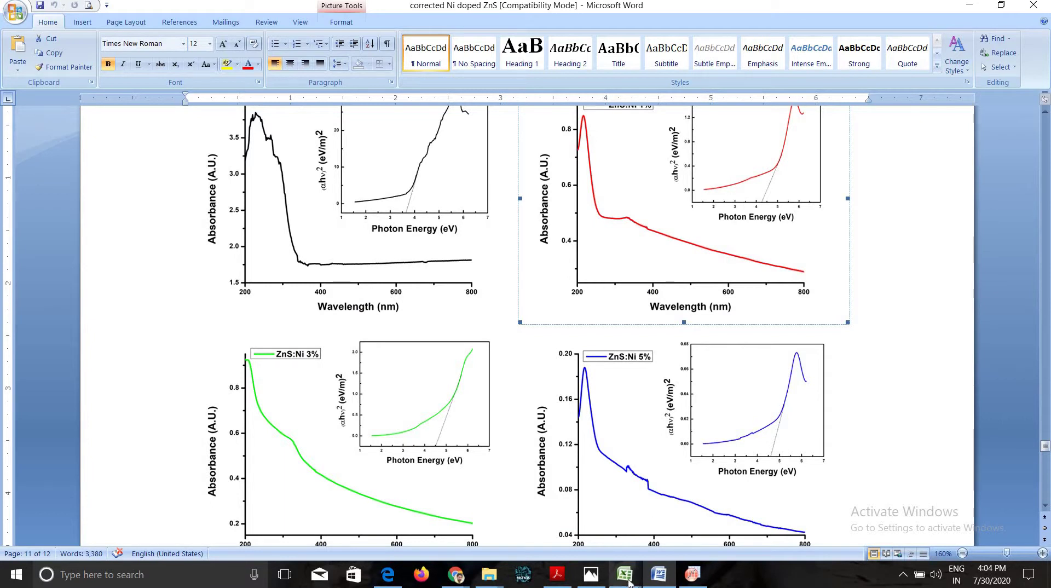
pyautogui.click(693, 574)
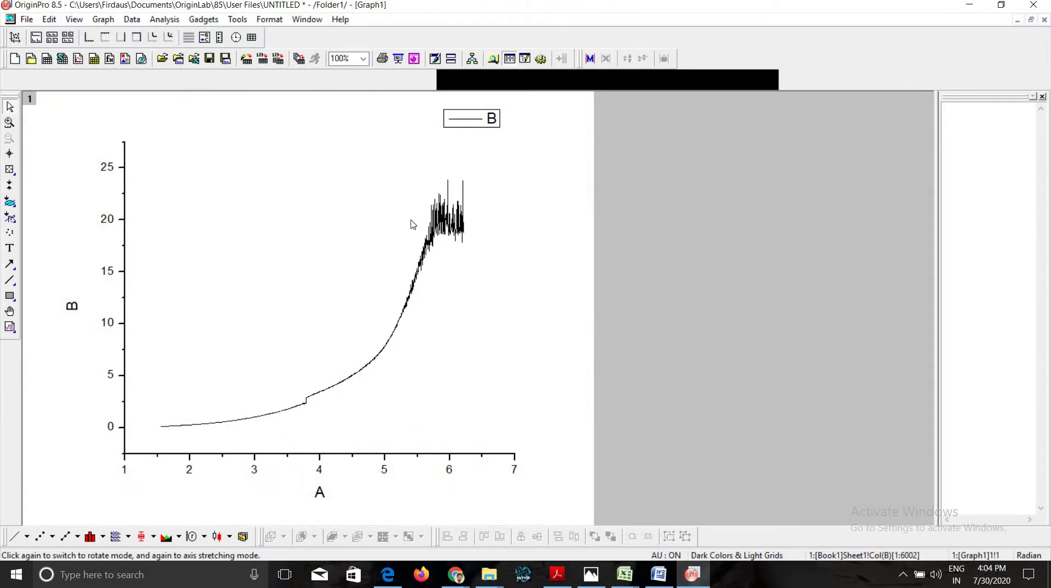
pyautogui.click(24, 21)
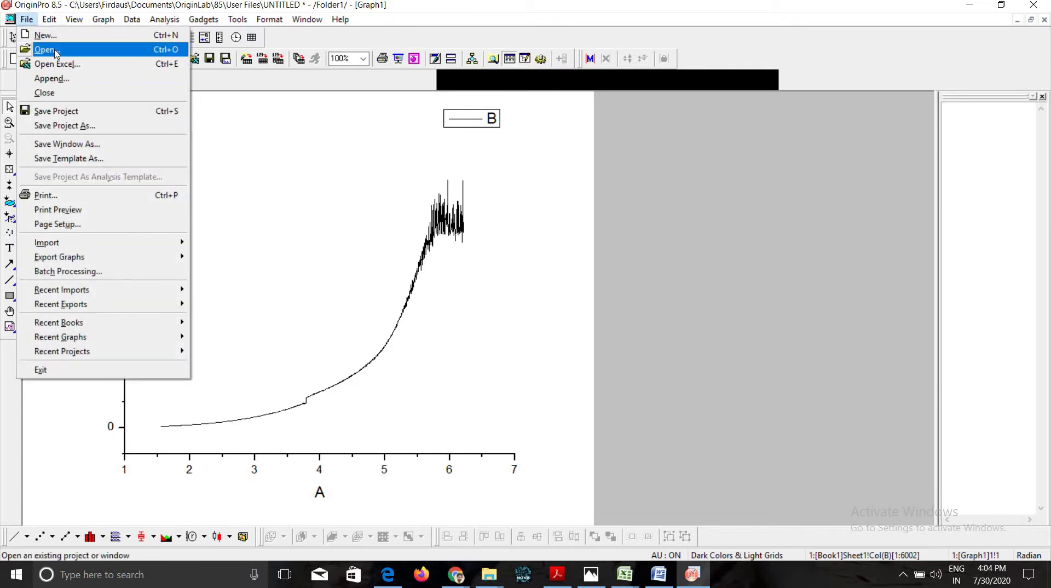
pyautogui.click(54, 50)
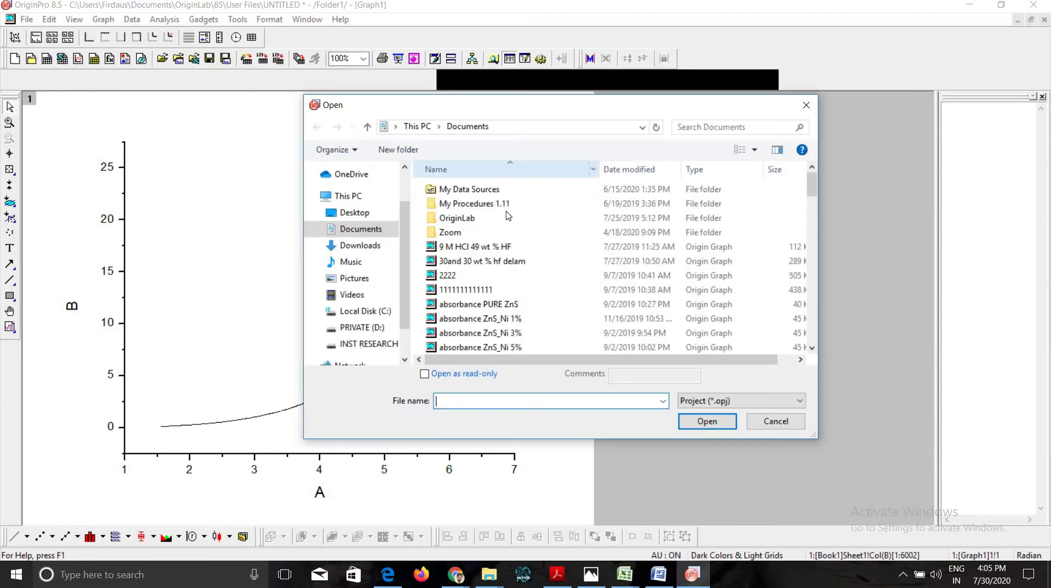
pyautogui.scroll(-3, 489, 247)
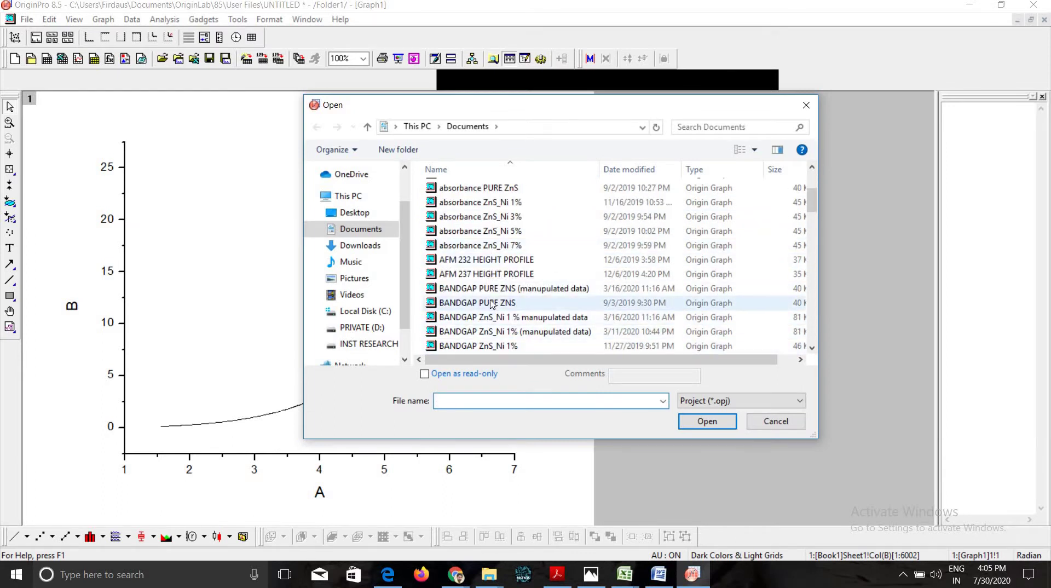
pyautogui.scroll(-1, 492, 306)
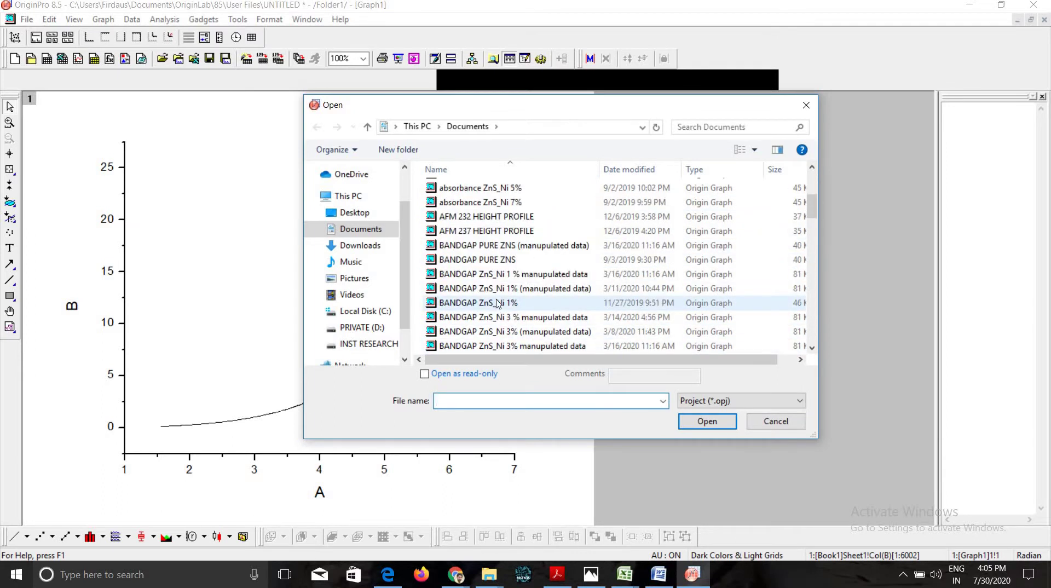
pyautogui.click(495, 290)
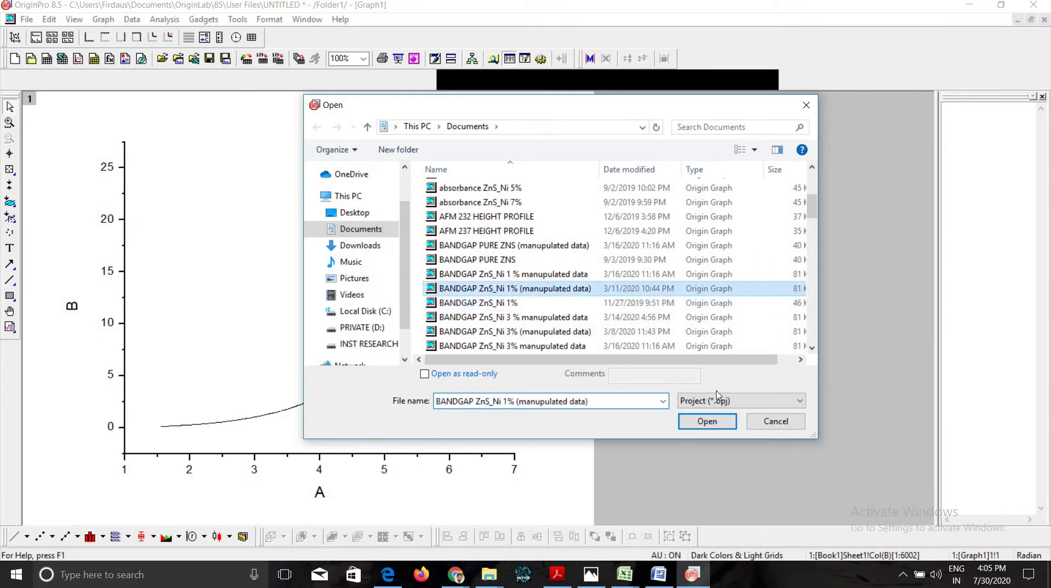
pyautogui.click(706, 422)
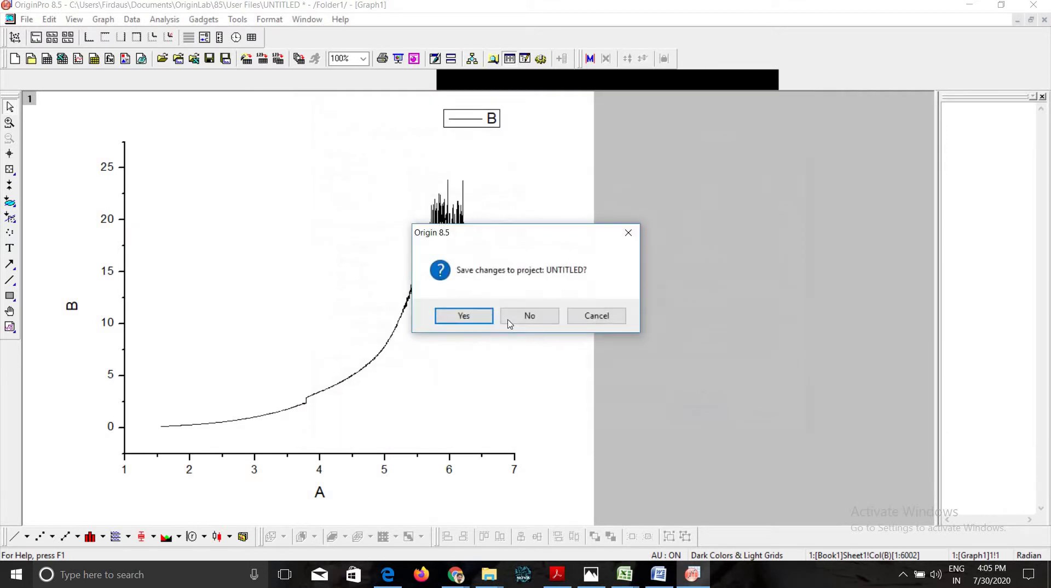
# Step: Save the changes to the untitled project as "Bandgap ni doped zns 1%" in Documents
pyautogui.click(464, 316)
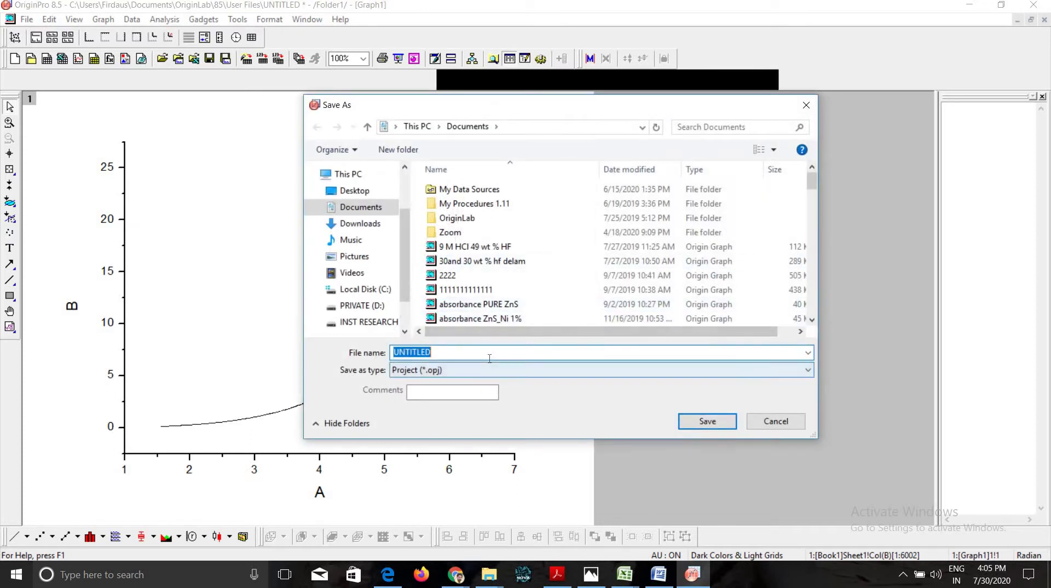
pyautogui.press('BackSpace')
pyautogui.write('Bandg')
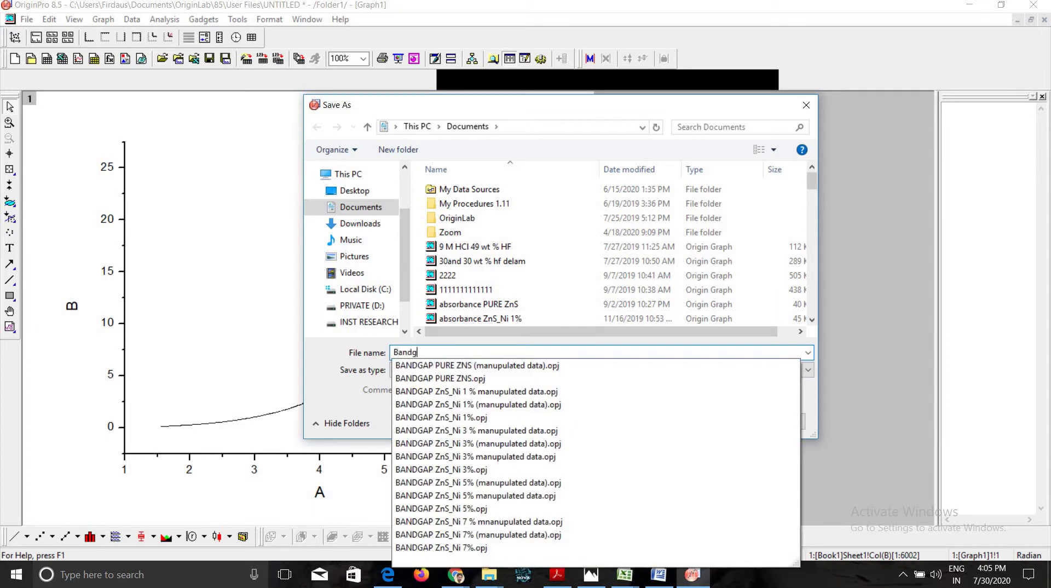
pyautogui.write('ap ni doped zns 1%')
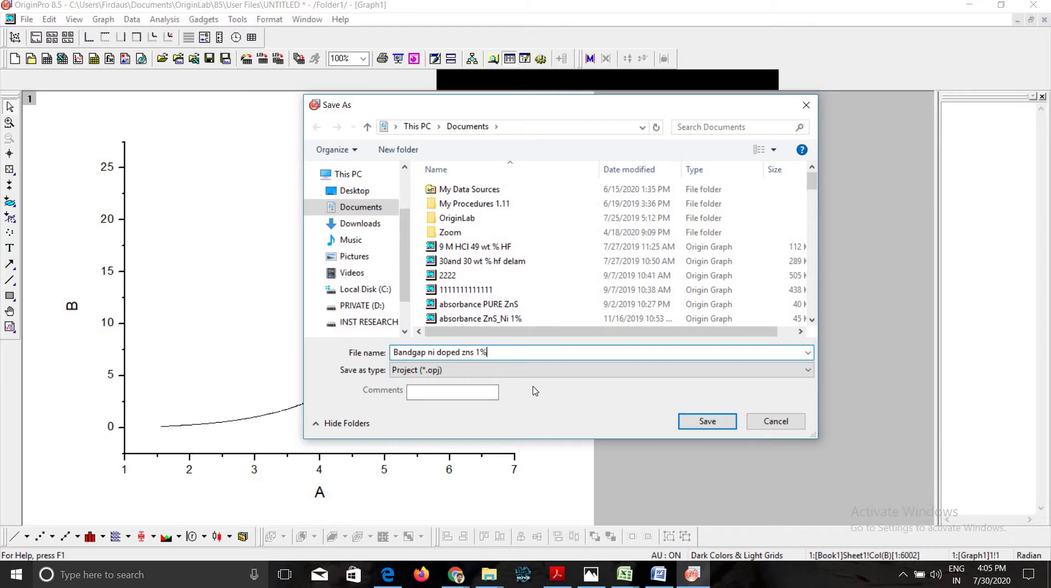
pyautogui.click(708, 422)
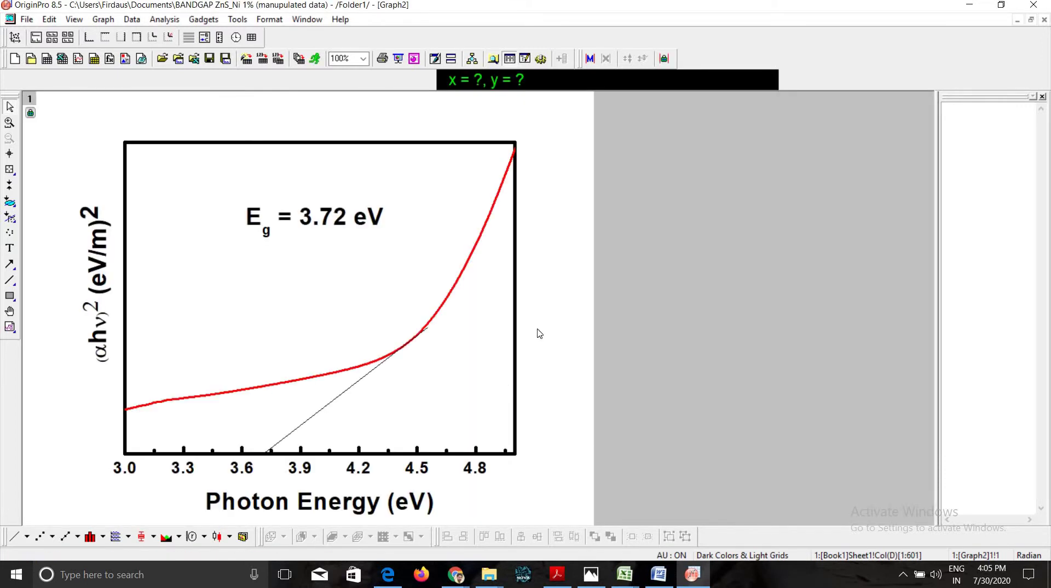
# Step: Minimize the OriginPro and Word windows and show the Documents folder in File Explorer
pyautogui.click(969, 10)
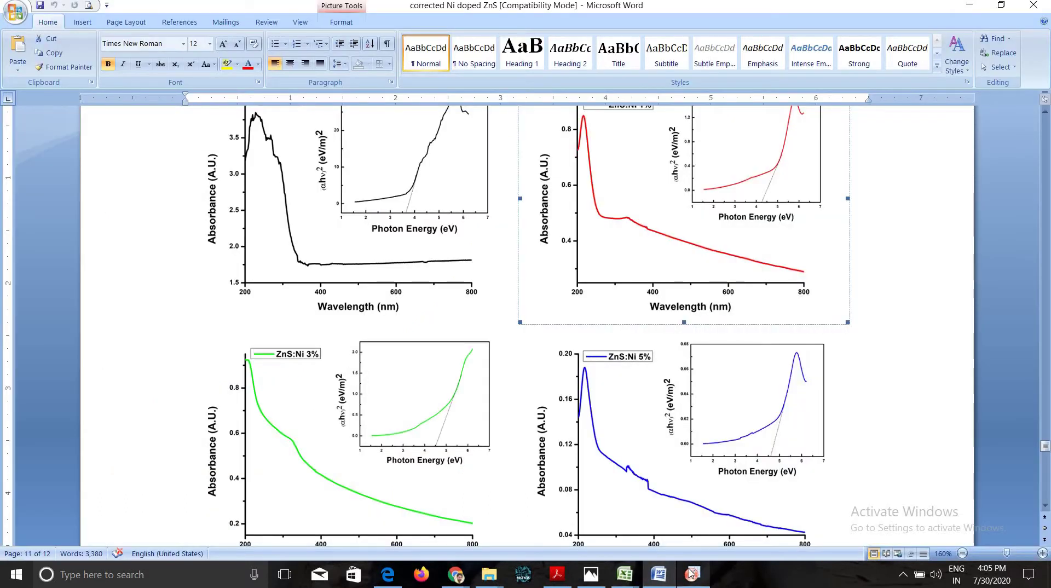
pyautogui.moveTo(692, 574)
pyautogui.click(722, 527)
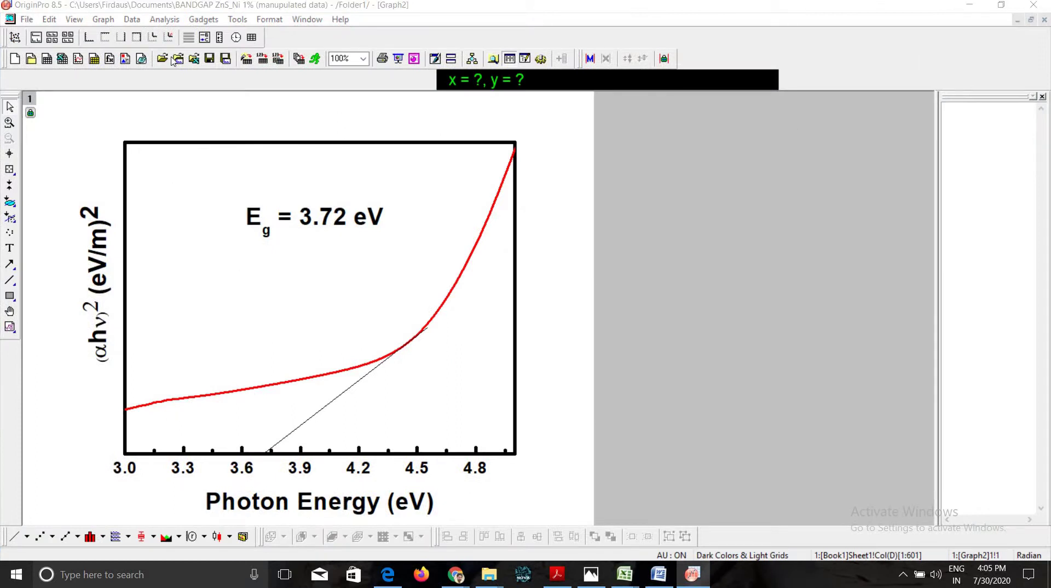
pyautogui.click(970, 4)
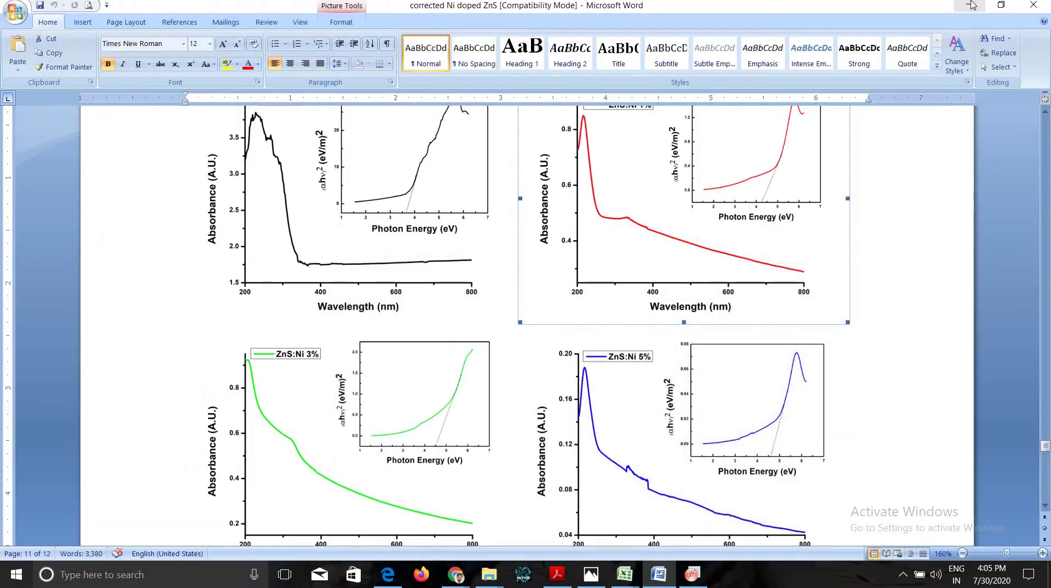
pyautogui.click(972, 5)
pyautogui.click(972, 4)
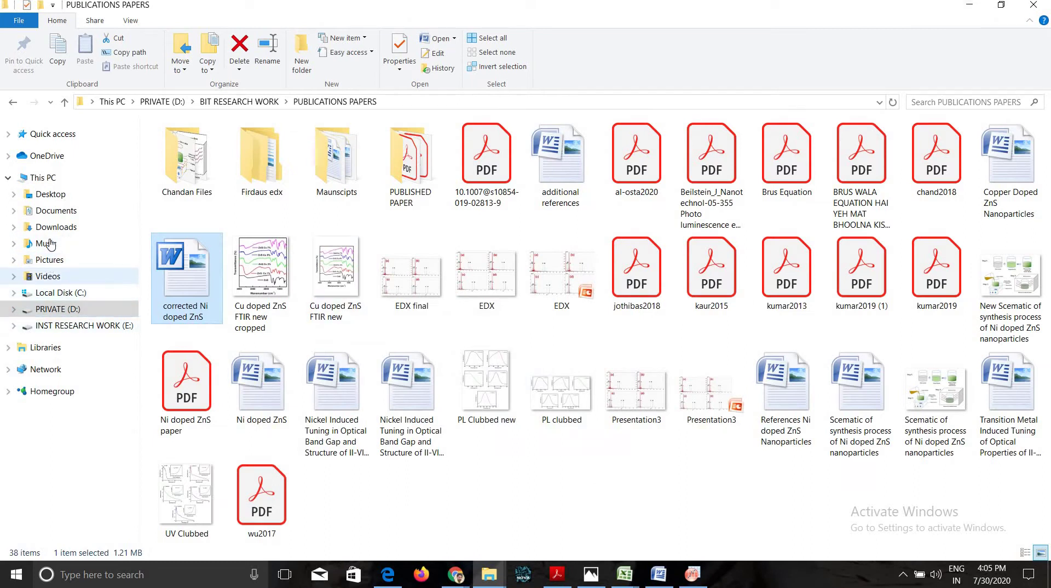
pyautogui.click(59, 212)
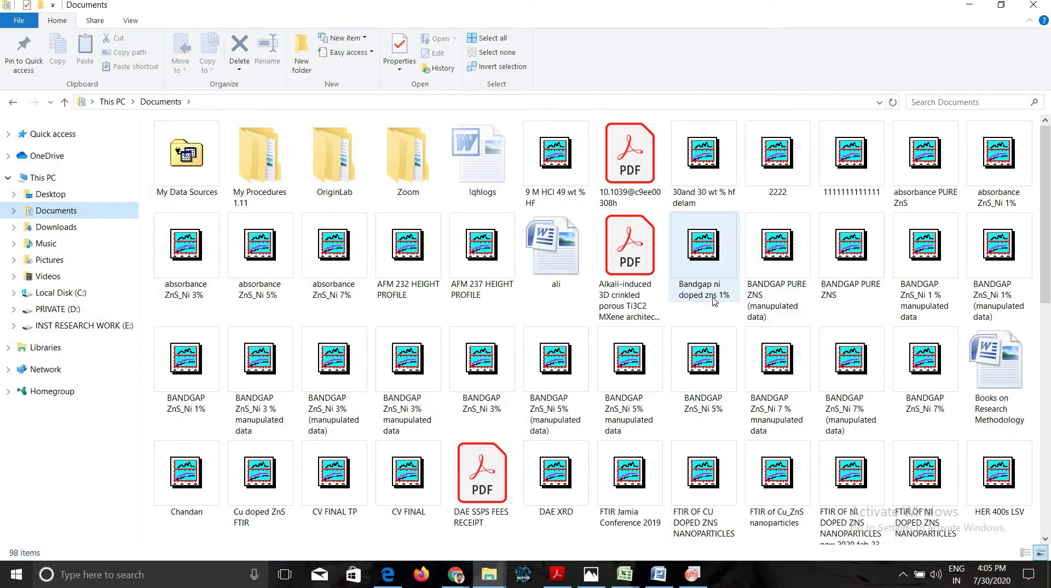
# Step: Rename the file "Bandgap ni doped zns 1%" as "Bandgap Cu doped ZnS 1%" and open it in OriginPro
pyautogui.rightClick(714, 301)
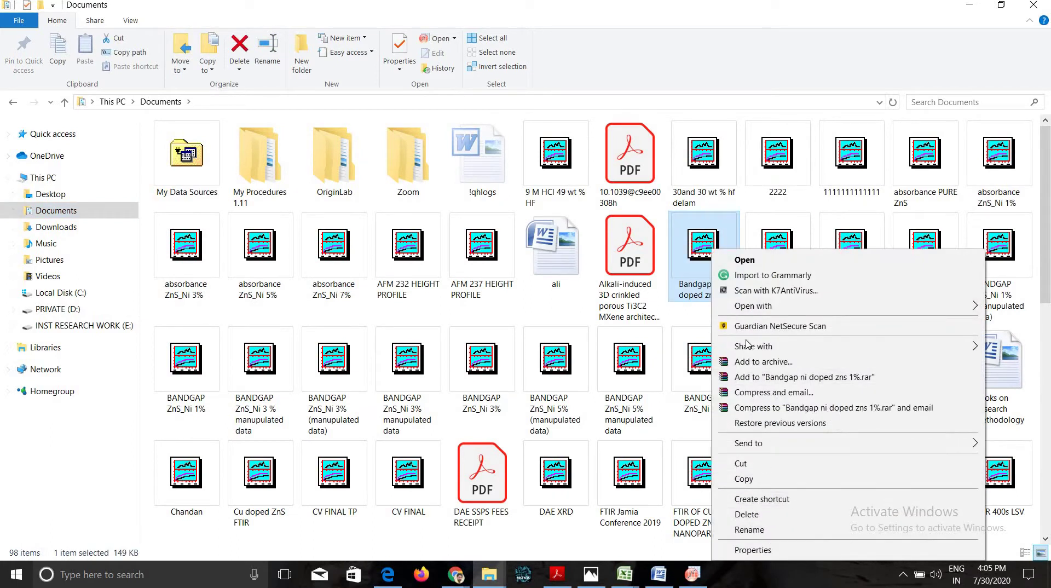
pyautogui.click(749, 530)
pyautogui.click(727, 283)
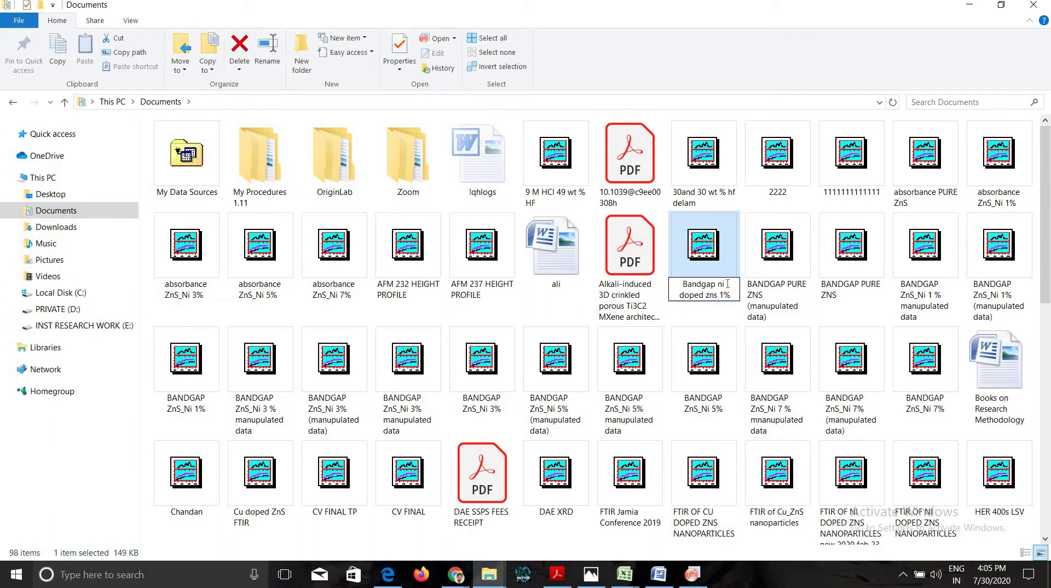
pyautogui.press('BackSpace')
pyautogui.press('BackSpace')
pyautogui.press('BackSpace')
pyautogui.write('Cu')
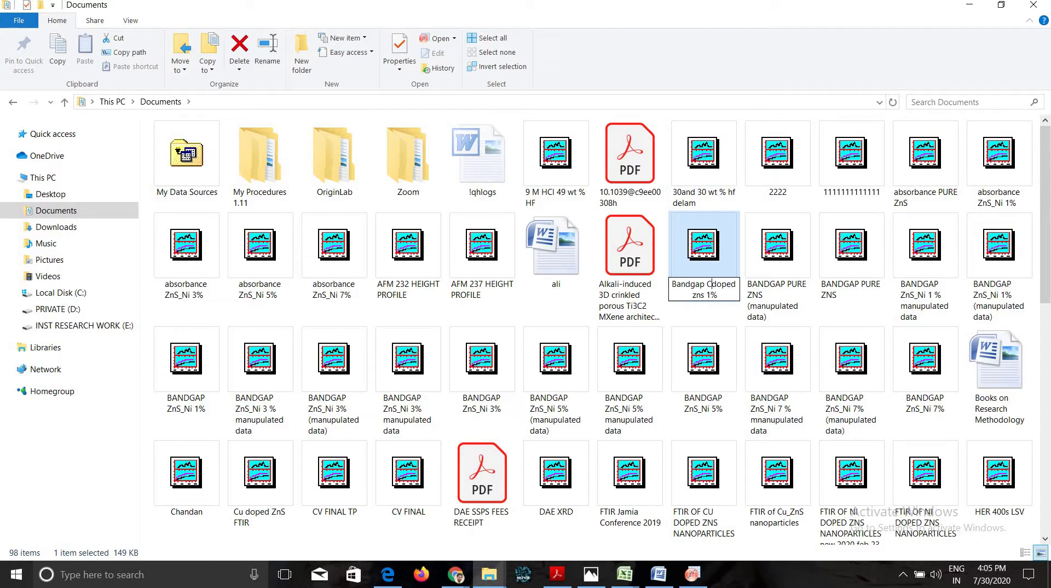
pyautogui.click(715, 297)
pyautogui.press('BackSpace')
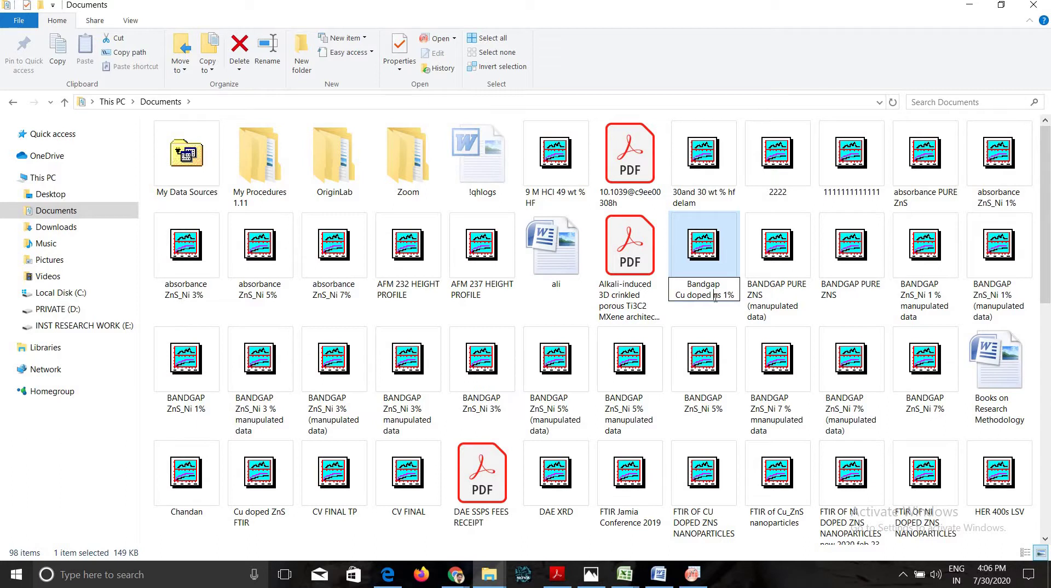
pyautogui.write('Z')
pyautogui.press('BackSpace')
pyautogui.write('S')
pyautogui.click(707, 268)
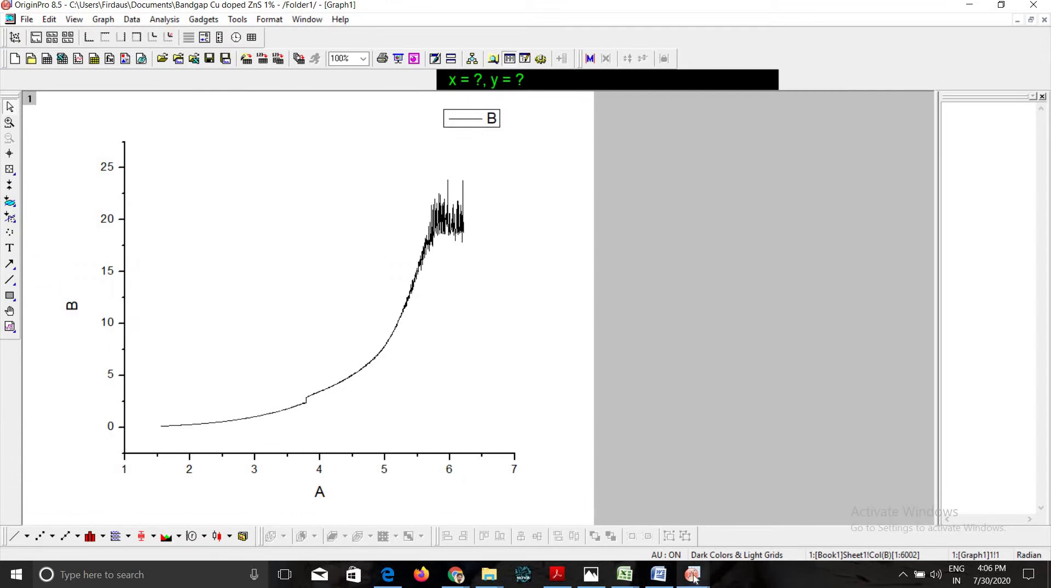
# Step: Copy the X axis title "Photon Energy (eV)" from the graph in the "BANDGAP ZnS_Ni 1% (manupulated data)" project
pyautogui.moveTo(697, 579)
pyautogui.click(606, 526)
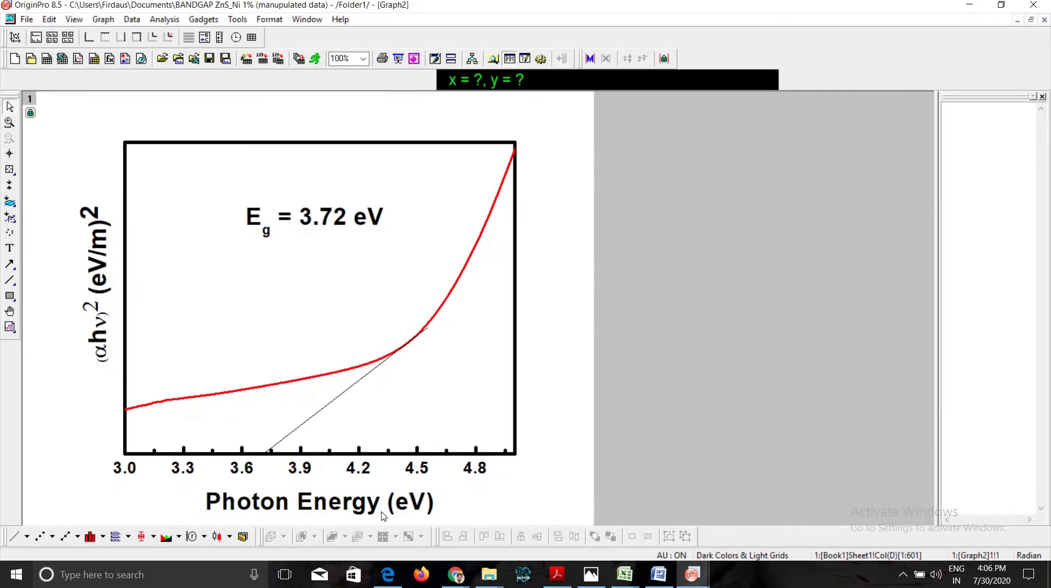
pyautogui.click(356, 507)
pyautogui.rightClick(356, 506)
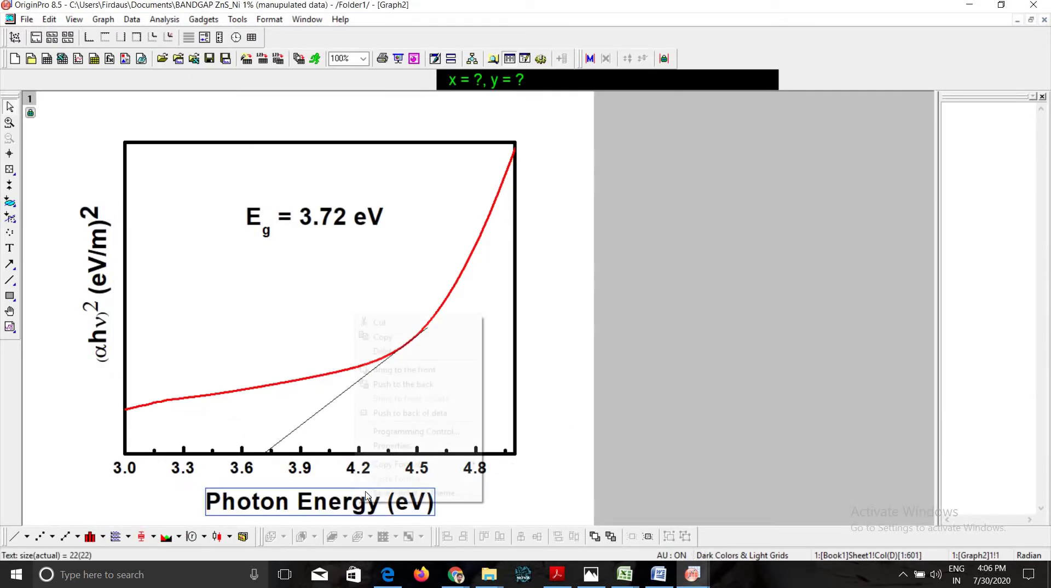
pyautogui.click(378, 338)
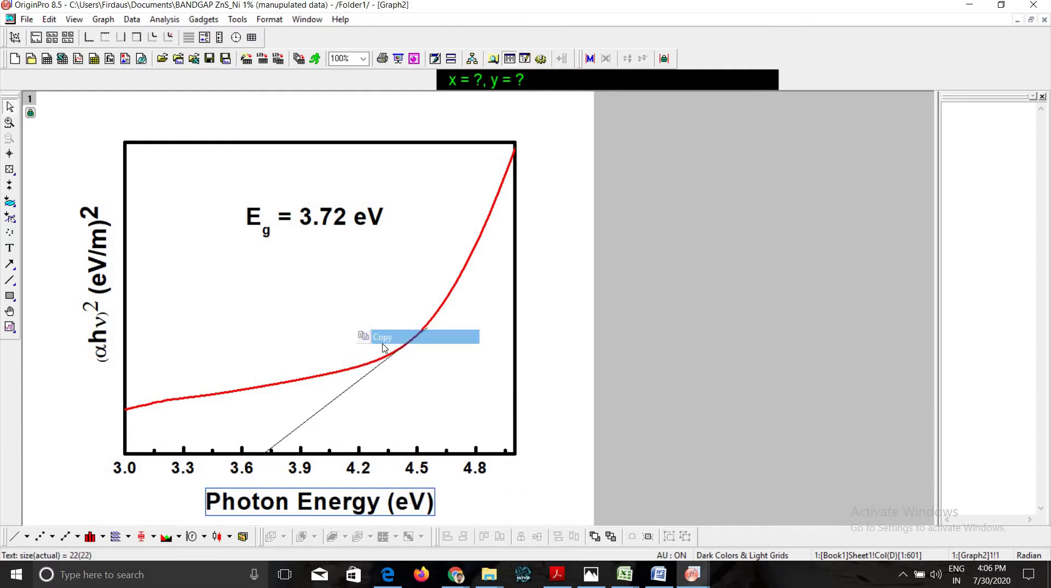
# Step: Replace the X axis title A in the "Bandgap Cu doped ZnS 1%" graph with the copied "Photon Energy (eV)"
pyautogui.moveTo(692, 574)
pyautogui.click(754, 529)
pyautogui.doubleClick(322, 494)
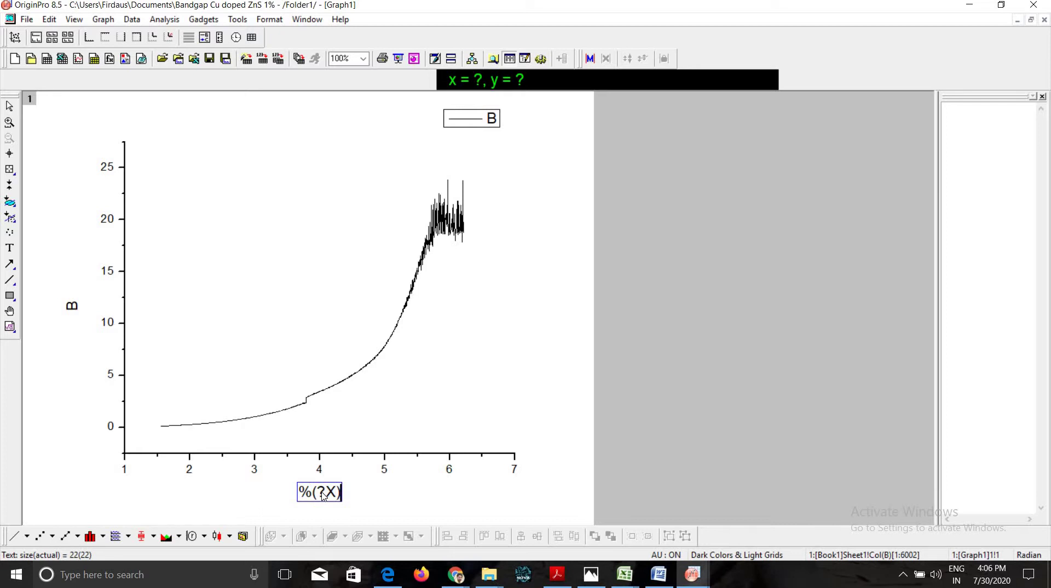
pyautogui.press('BackSpace')
pyautogui.press('BackSpace')
pyautogui.press('BackSpace')
pyautogui.press('BackSpace')
pyautogui.press('BackSpace')
pyautogui.hotkey('ctrl', 'v')
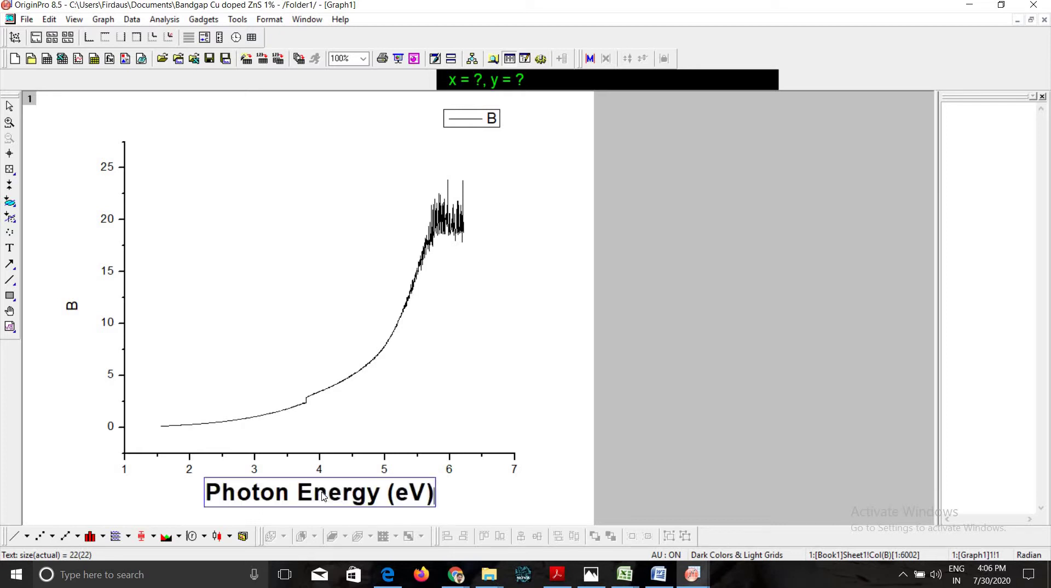
pyautogui.click(496, 495)
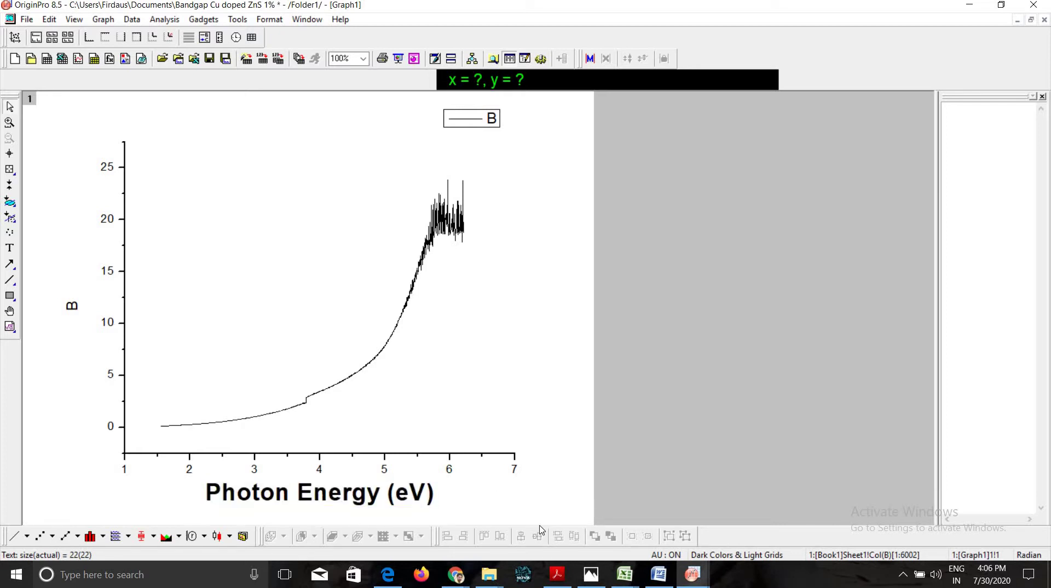
# Step: Copy the Y axis title "(αhν)² (eV/m)²" from the graph in the "BANDGAP ZnS_Ni 1% (manupulated data)" project
pyautogui.moveTo(692, 574)
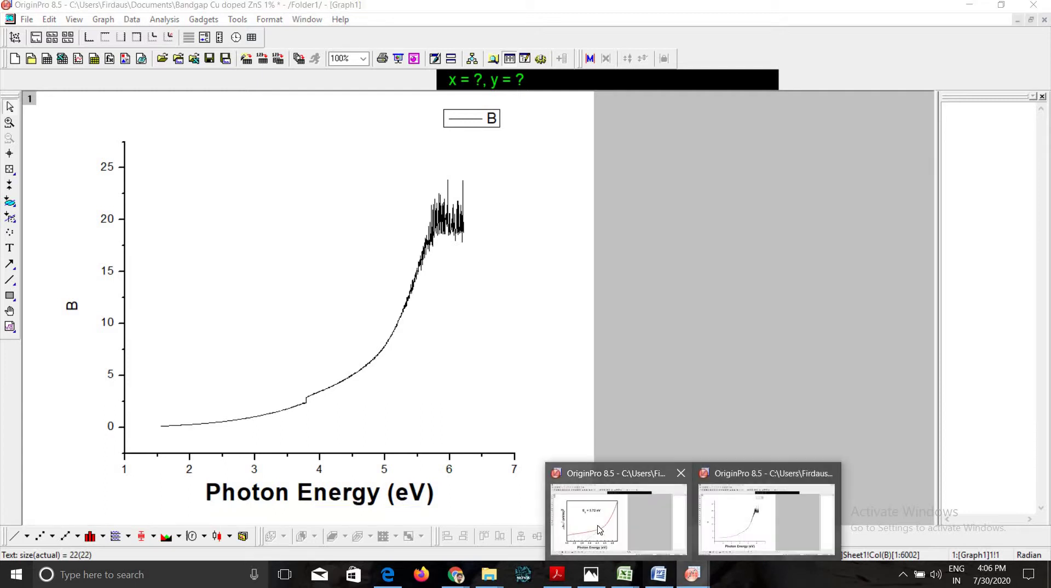
pyautogui.click(621, 490)
pyautogui.click(100, 345)
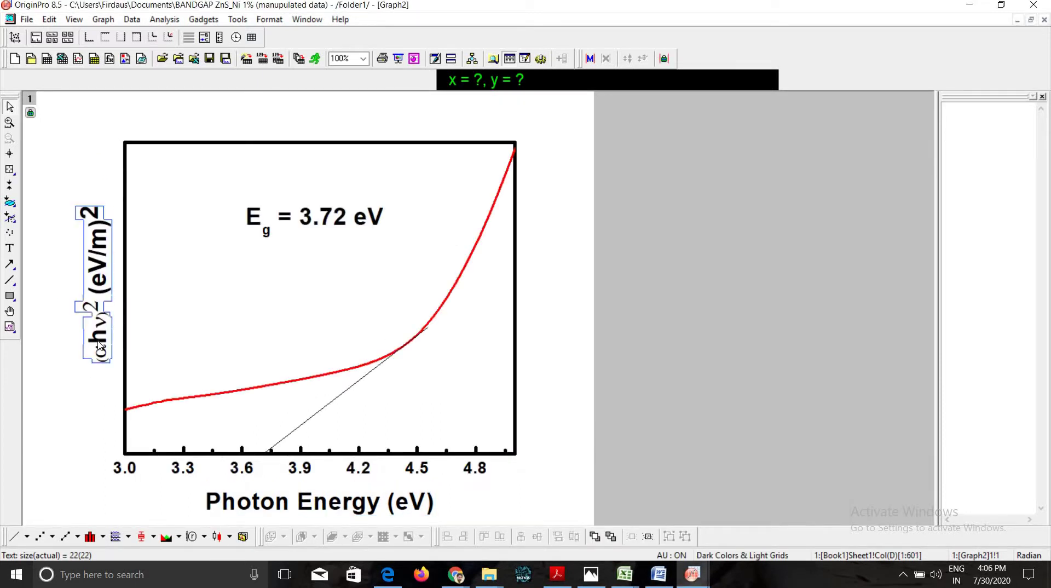
pyautogui.rightClick(99, 343)
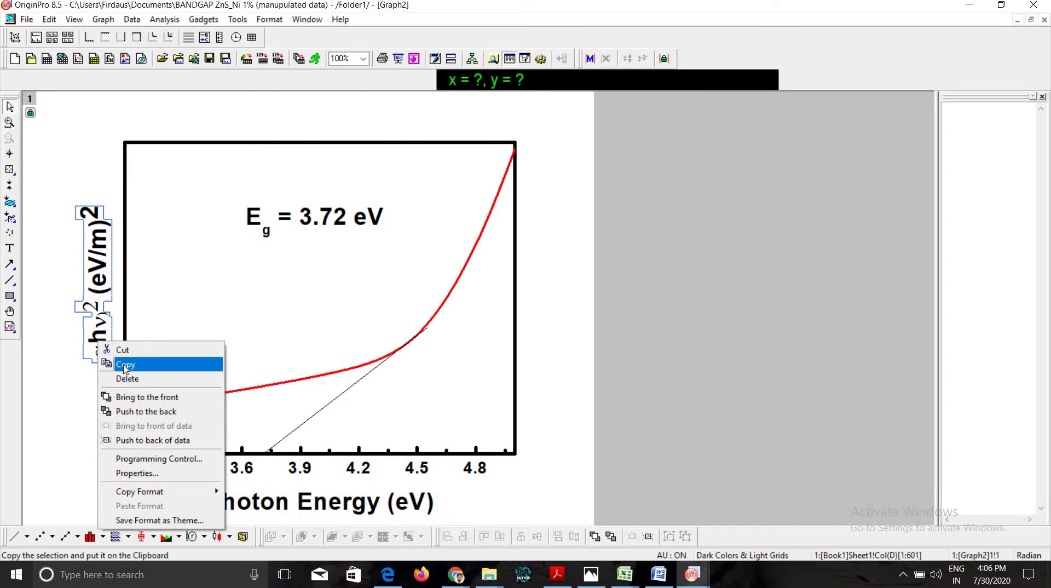
pyautogui.click(125, 365)
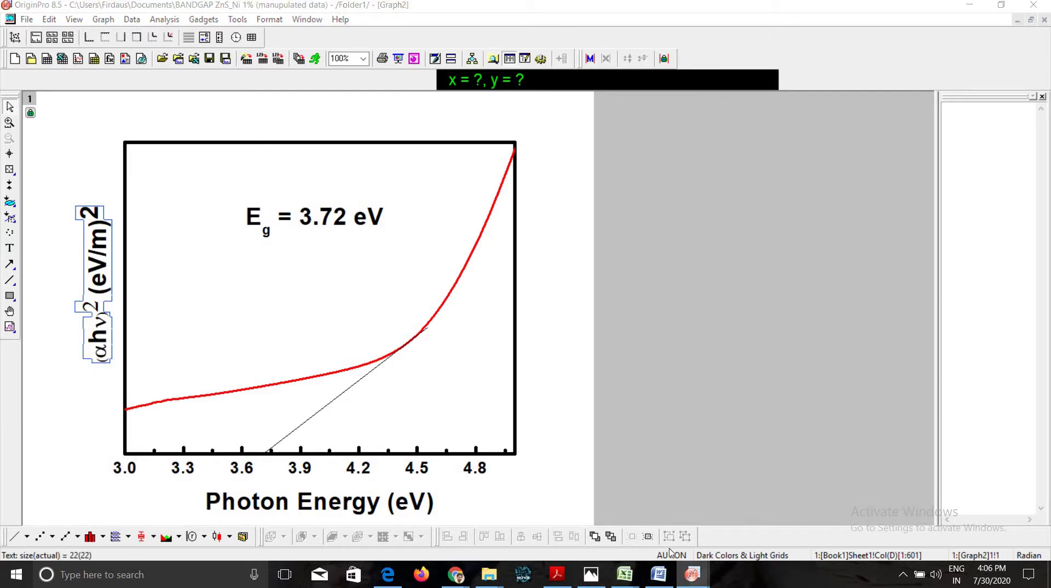
# Step: Replace the Y axis title B in the "Bandgap Cu doped ZnS 1%" graph with the copied "(αhν)² (eV/m)²"
pyautogui.moveTo(692, 574)
pyautogui.click(767, 509)
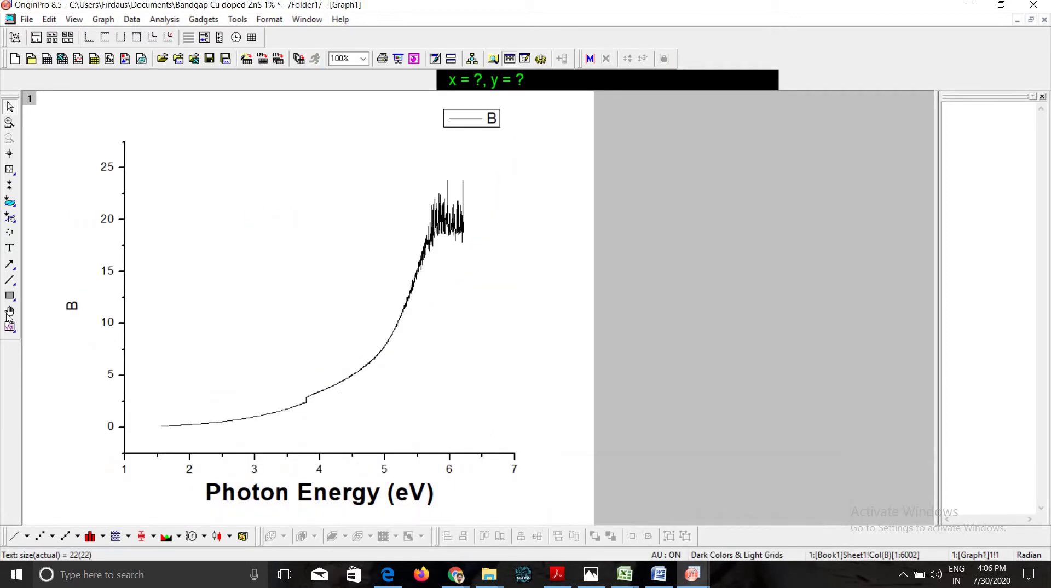
pyautogui.click(71, 308)
pyautogui.moveTo(93, 314); pyautogui.dragTo(54, 319)
pyautogui.press('Delete')
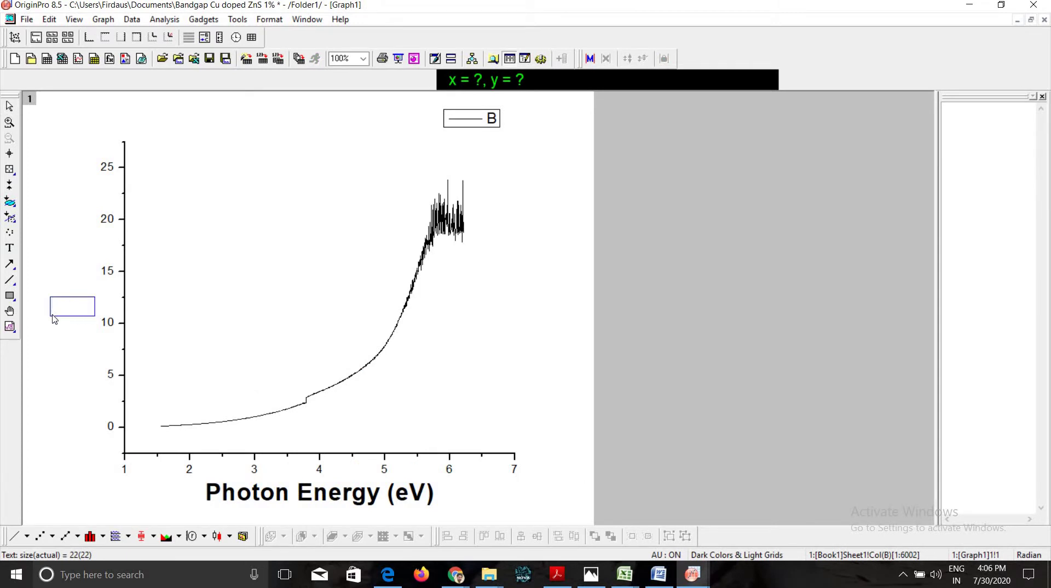
pyautogui.hotkey('ctrl', 'v')
pyautogui.click(577, 358)
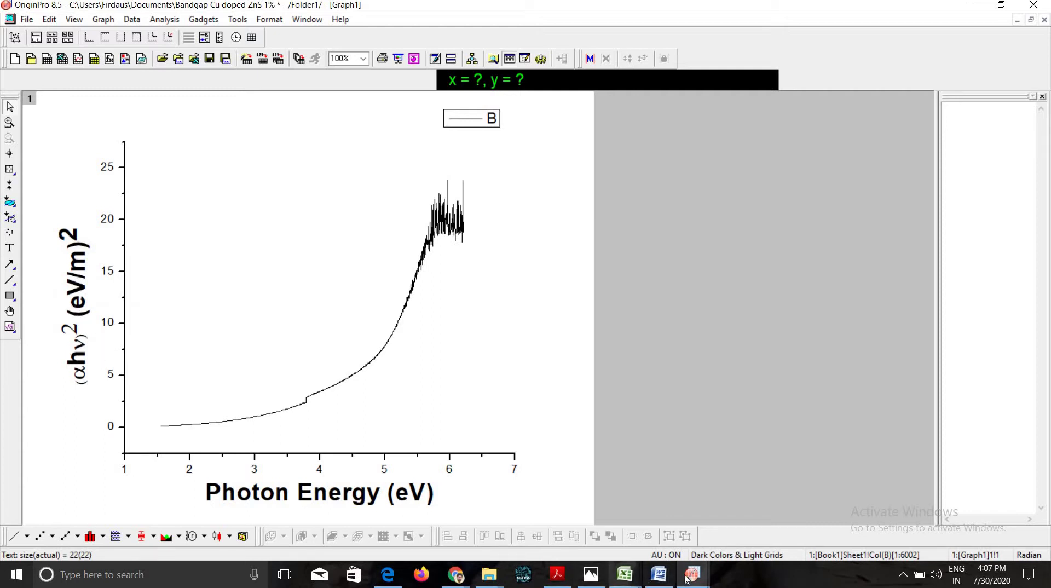
# Step: Delete the Y axis tick labels to match the graph in the "BANDGAP ZnS_Ni 1% (manupulated data)" project
pyautogui.click(633, 540)
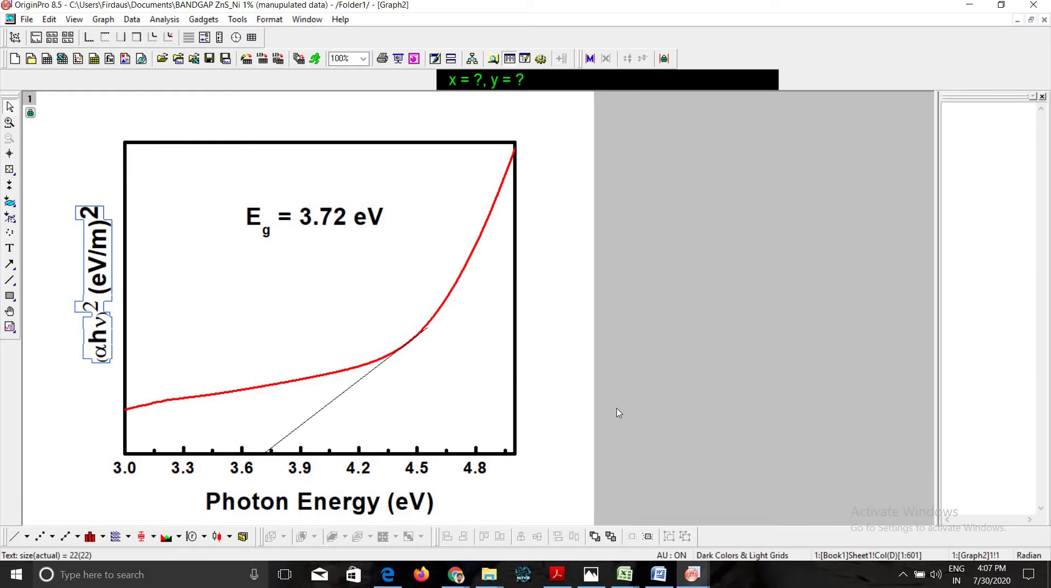
pyautogui.click(969, 5)
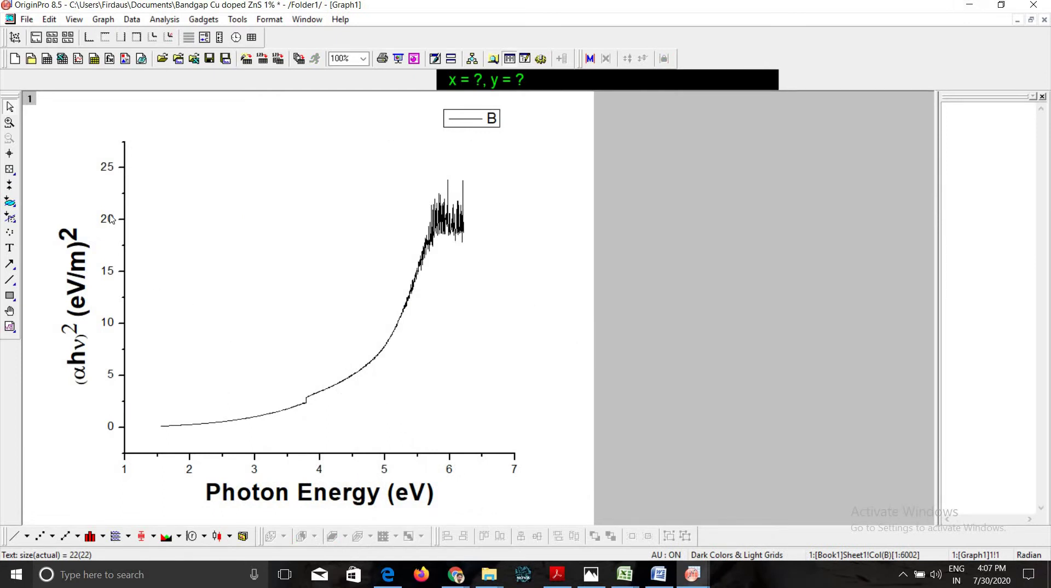
pyautogui.click(111, 219)
pyautogui.press('Delete')
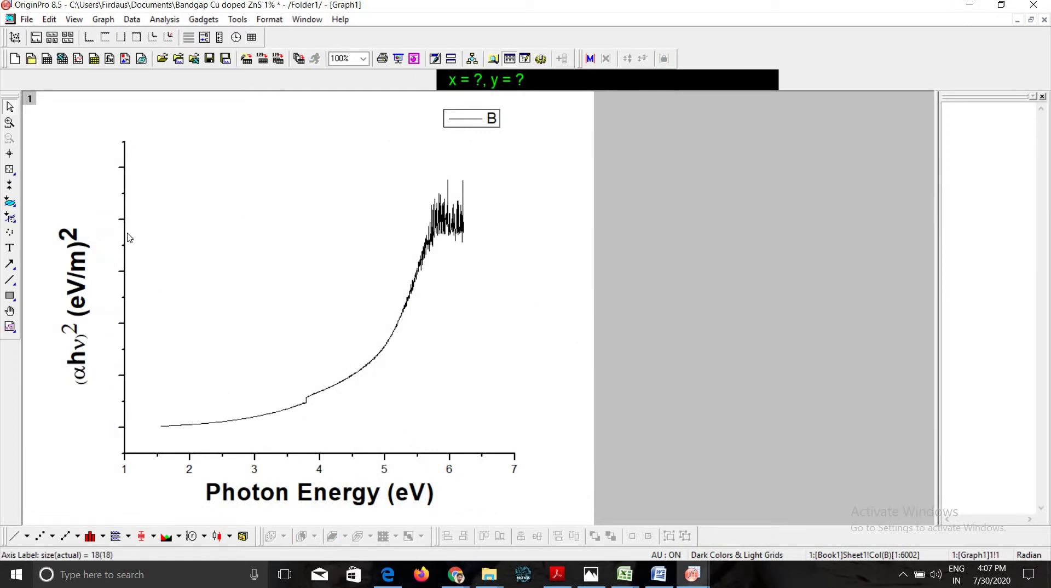
# Step: Format the left Y axis with a thickness of 4 pts and set its major and minor ticks to None
pyautogui.rightClick(126, 237)
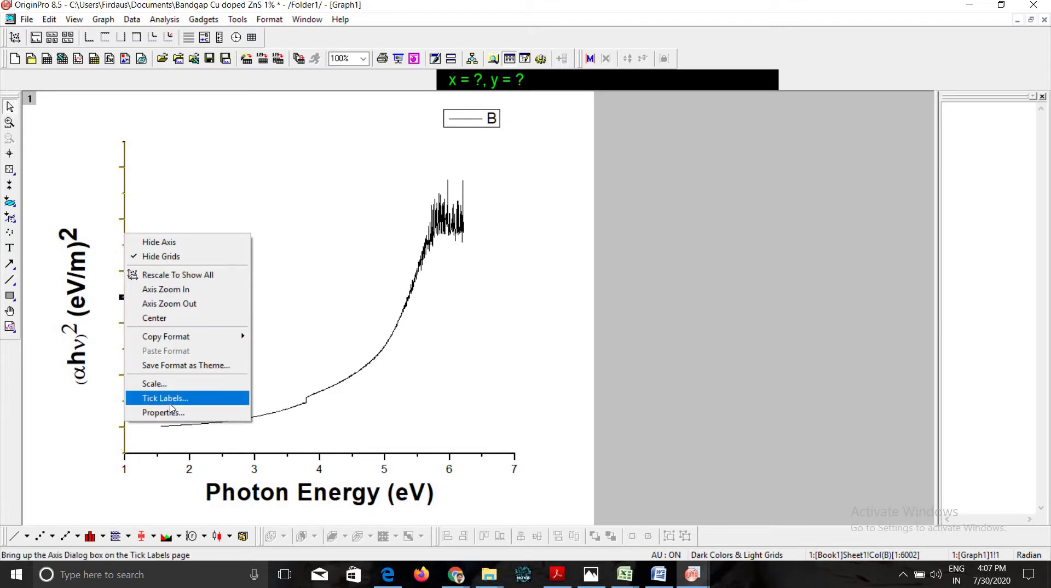
pyautogui.click(171, 404)
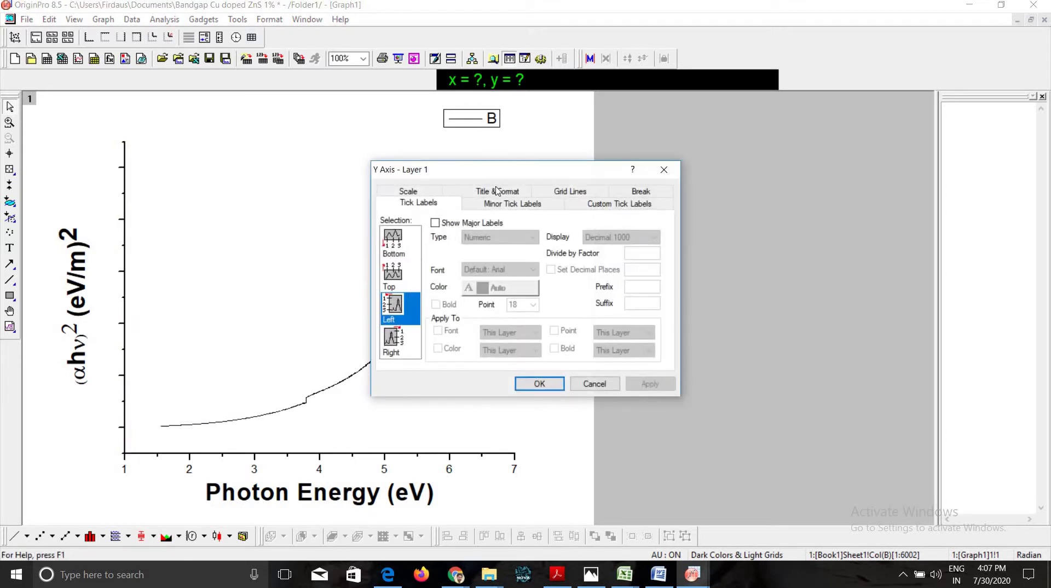
pyautogui.click(496, 203)
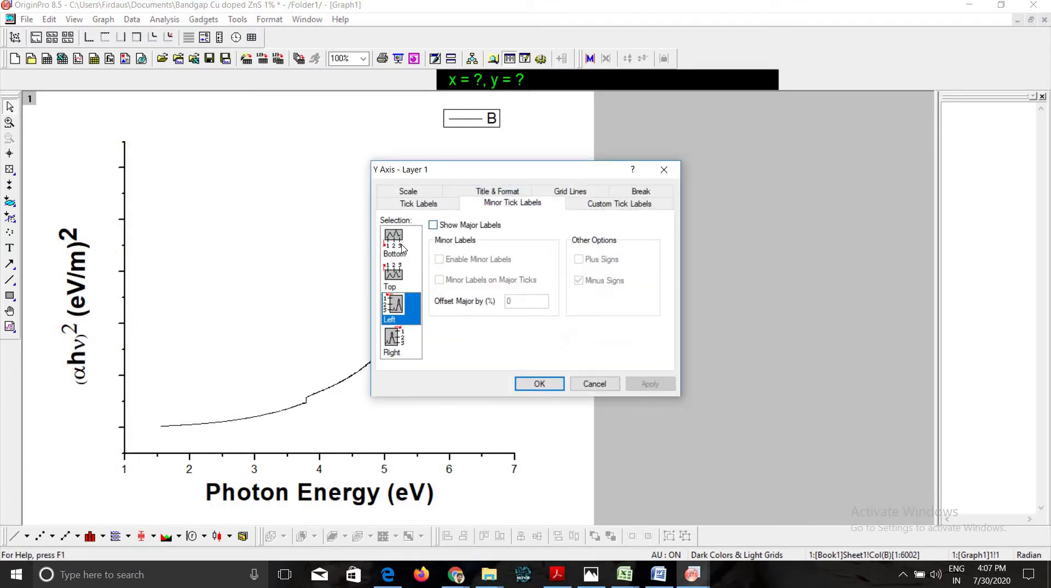
pyautogui.click(480, 193)
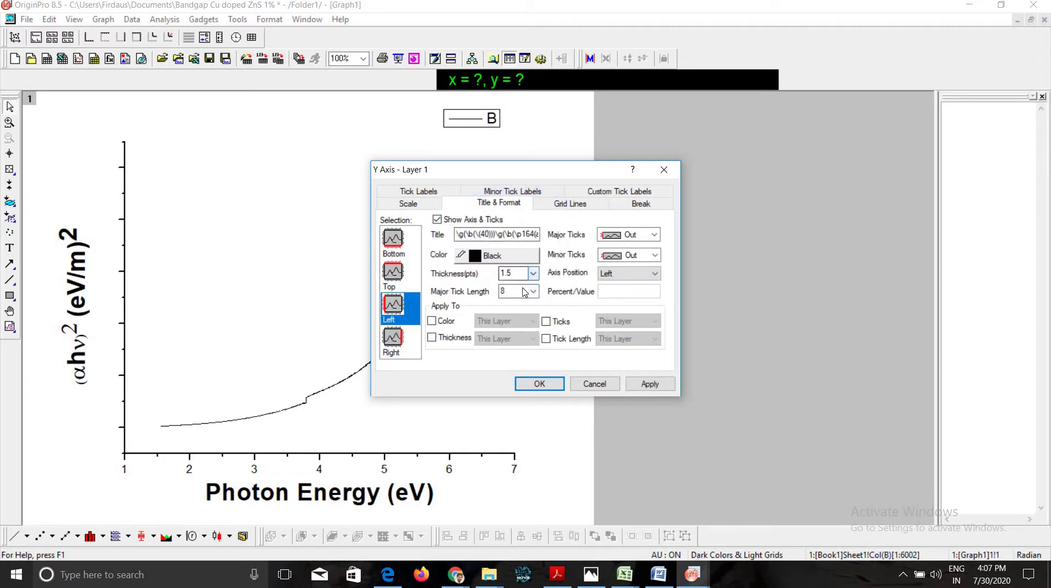
pyautogui.click(533, 273)
pyautogui.click(512, 341)
pyautogui.click(654, 235)
pyautogui.click(645, 281)
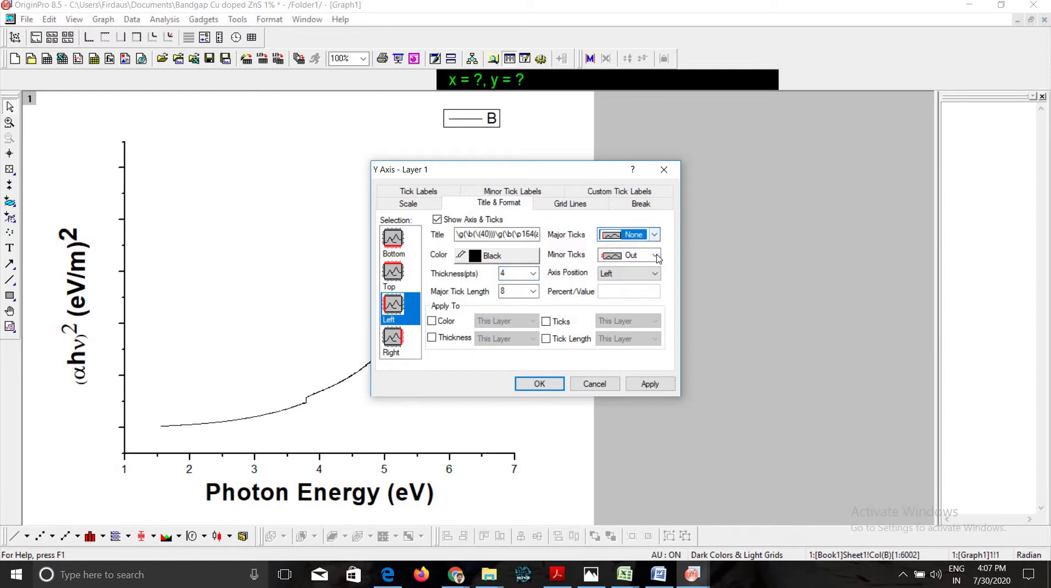
pyautogui.click(646, 255)
pyautogui.click(638, 301)
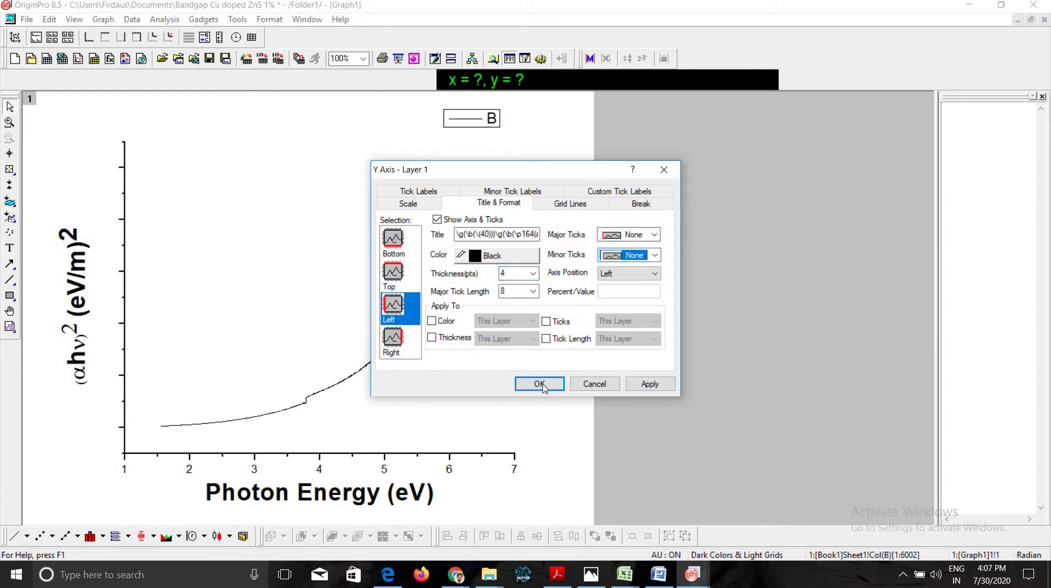
pyautogui.click(539, 384)
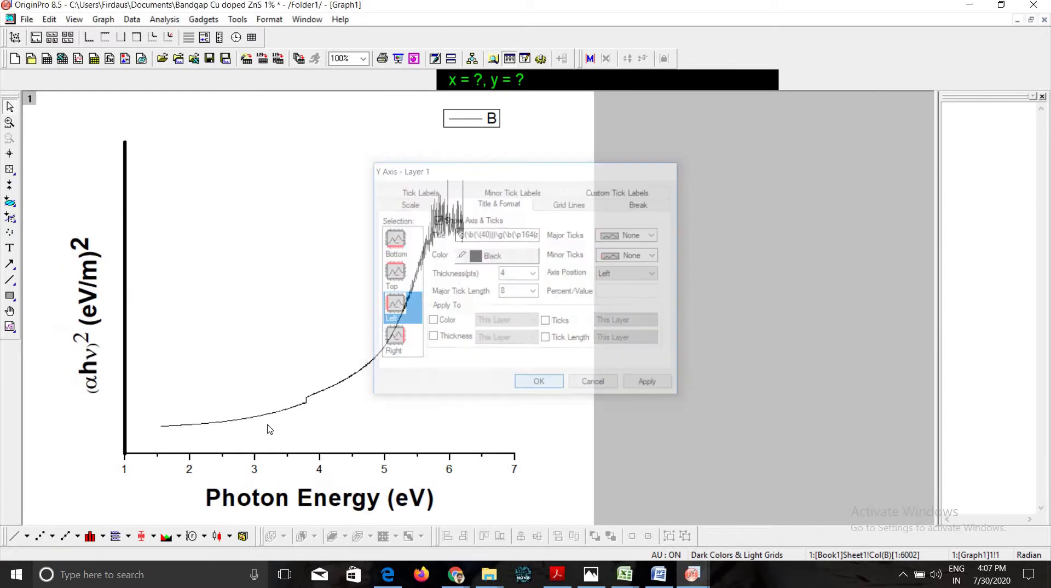
# Step: Set the bottom X axis thickness to 4 pts with its major ticks pointing Out
pyautogui.rightClick(266, 457)
pyautogui.click(328, 429)
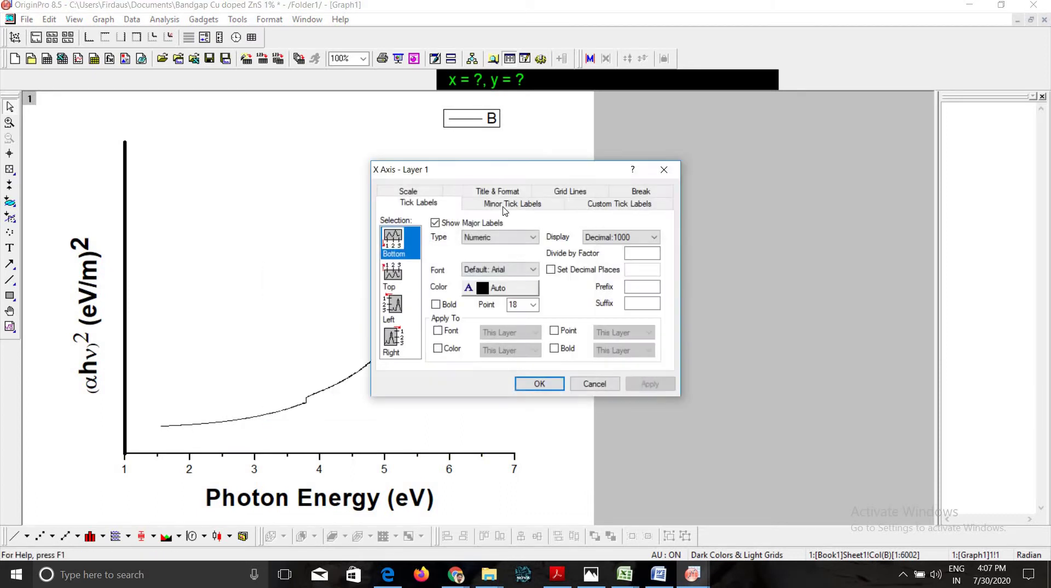
pyautogui.click(499, 192)
pyautogui.click(534, 273)
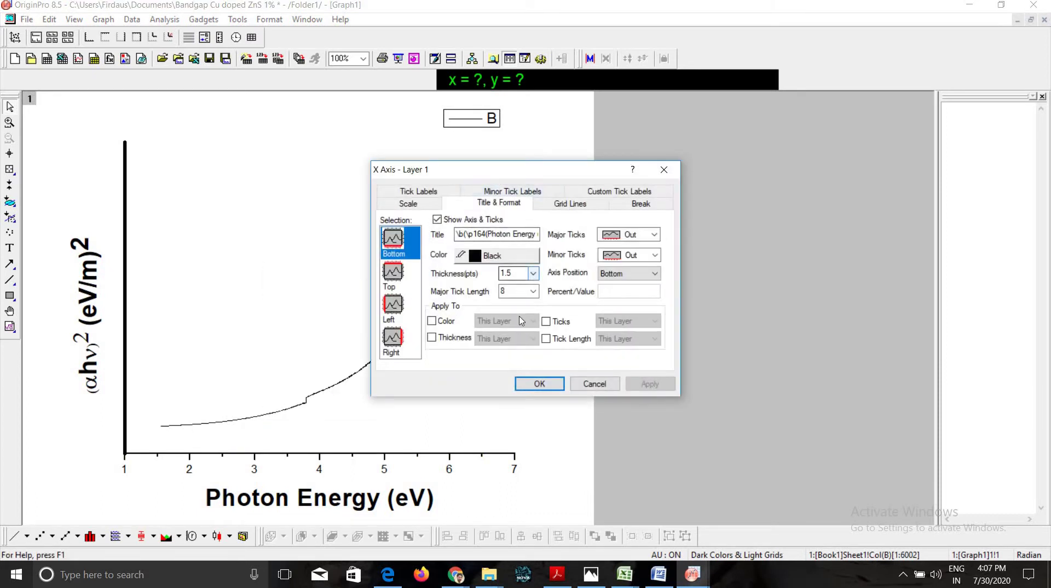
pyautogui.click(517, 341)
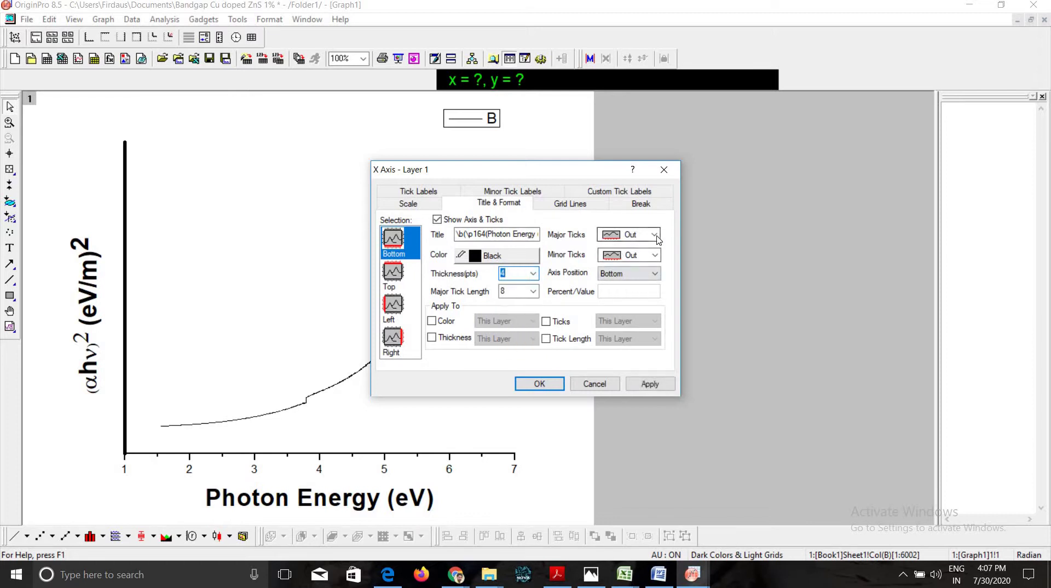
pyautogui.click(649, 235)
pyautogui.click(647, 283)
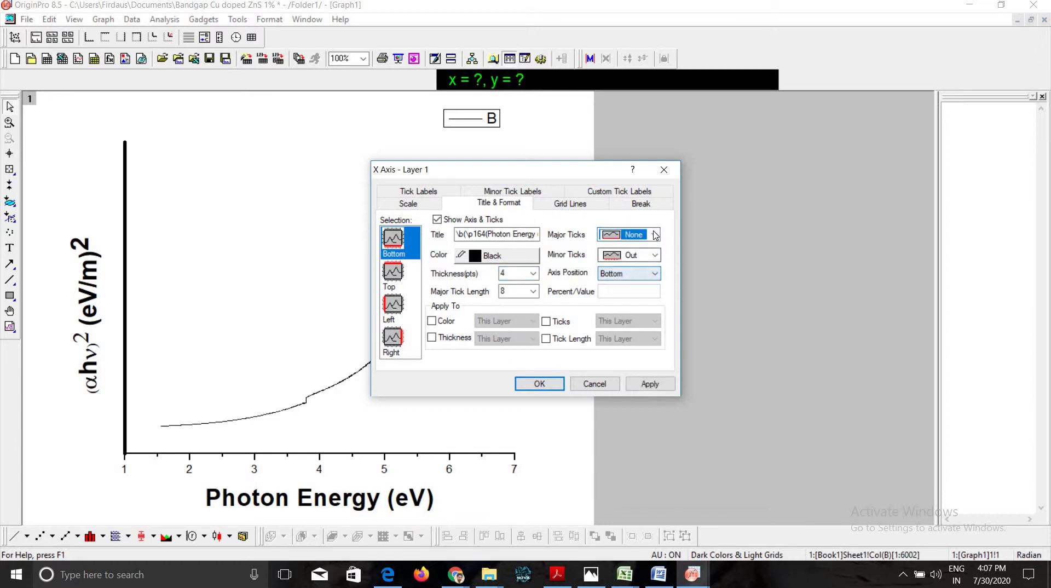
pyautogui.click(654, 235)
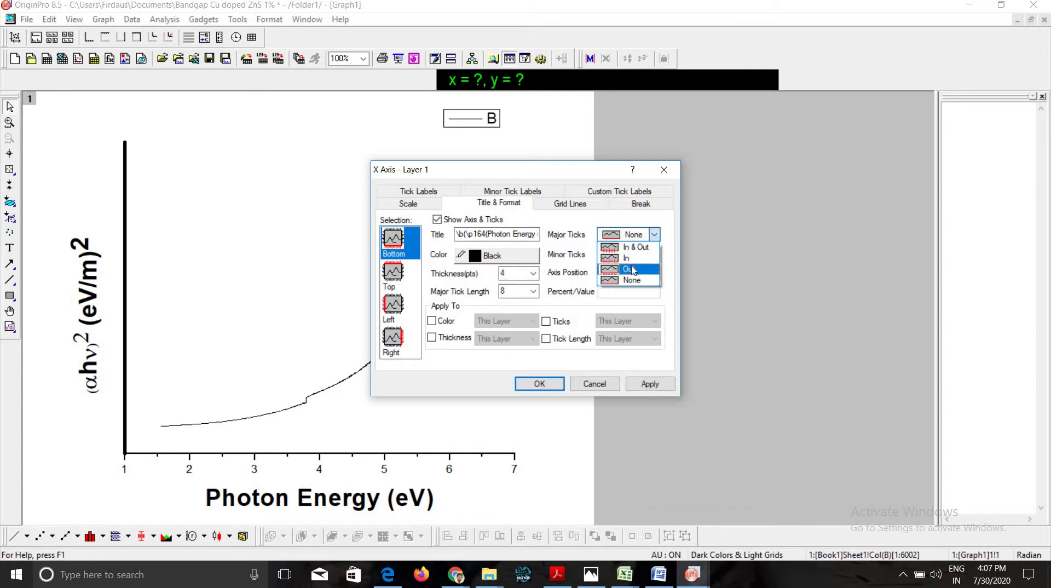
pyautogui.click(634, 270)
pyautogui.click(539, 383)
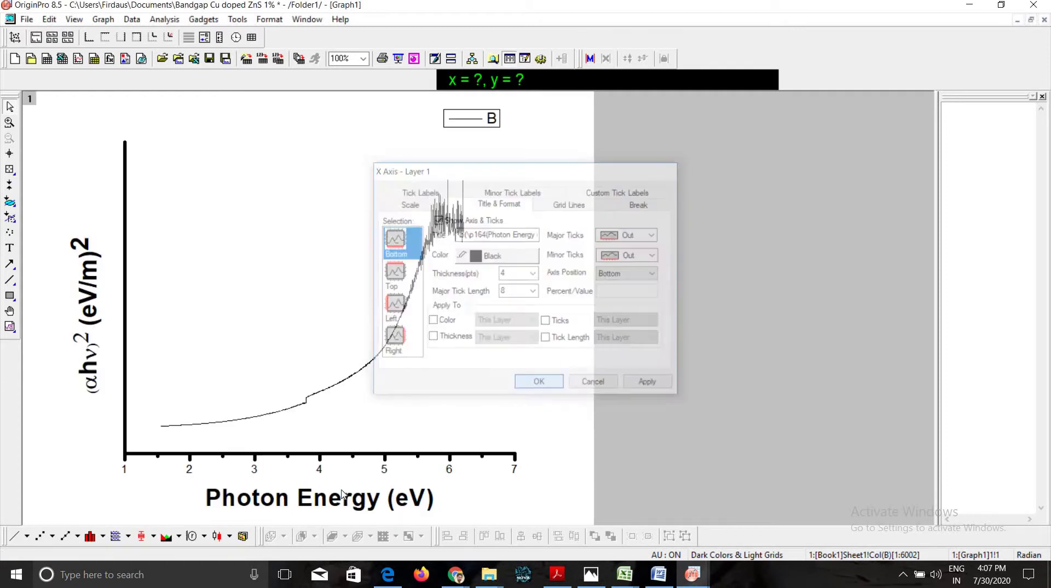
# Step: Make the bottom X axis tick labels bold with a size of 28 points
pyautogui.doubleClick(385, 469)
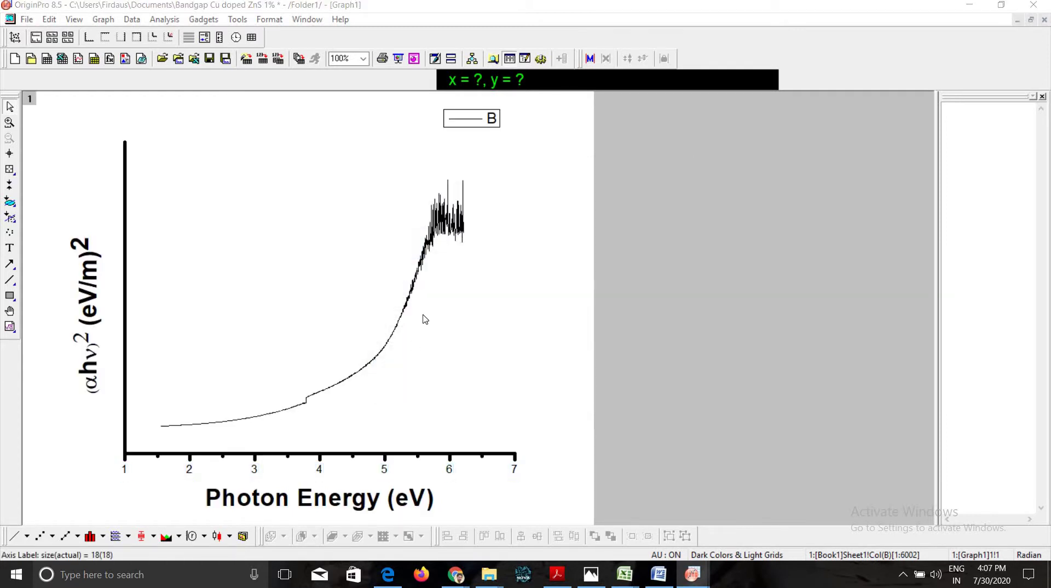
pyautogui.click(437, 304)
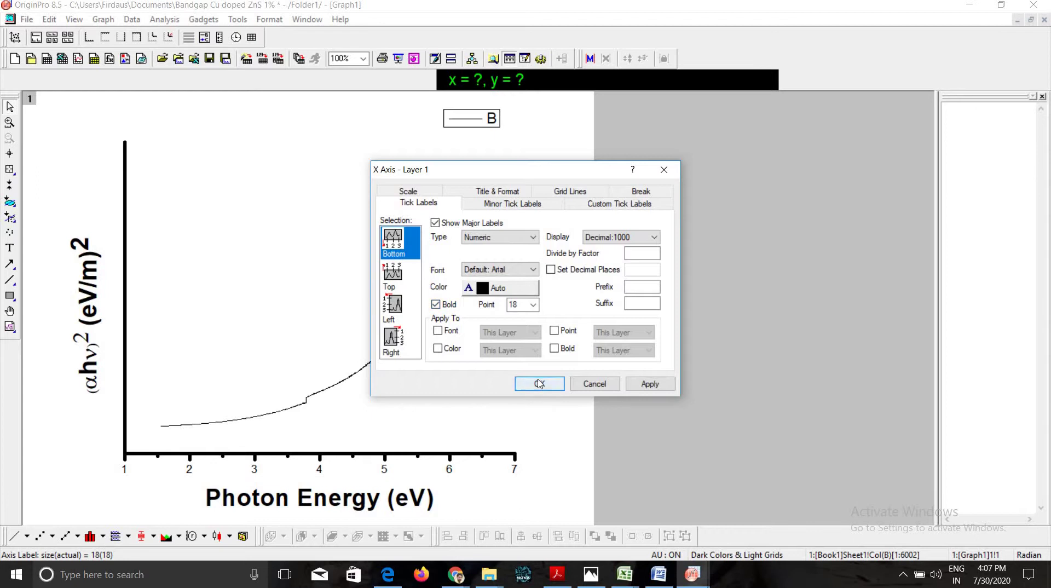
pyautogui.click(539, 383)
pyautogui.doubleClick(386, 470)
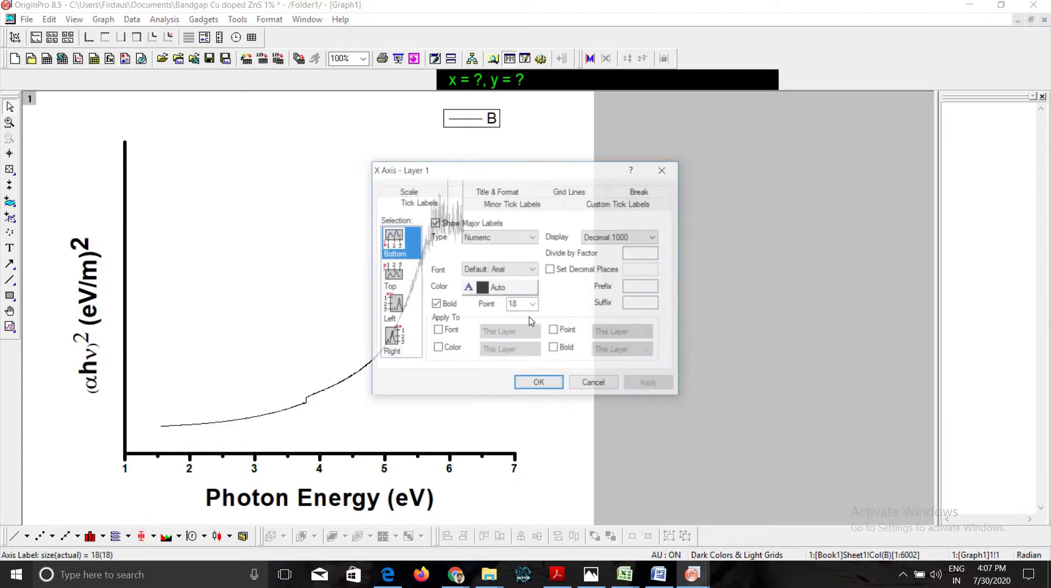
pyautogui.click(534, 305)
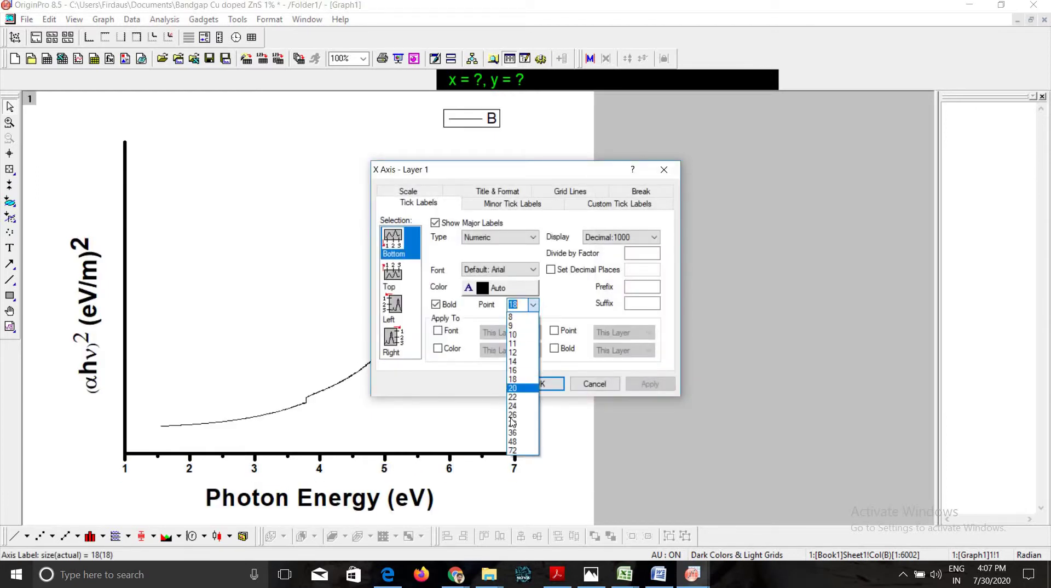
pyautogui.click(523, 423)
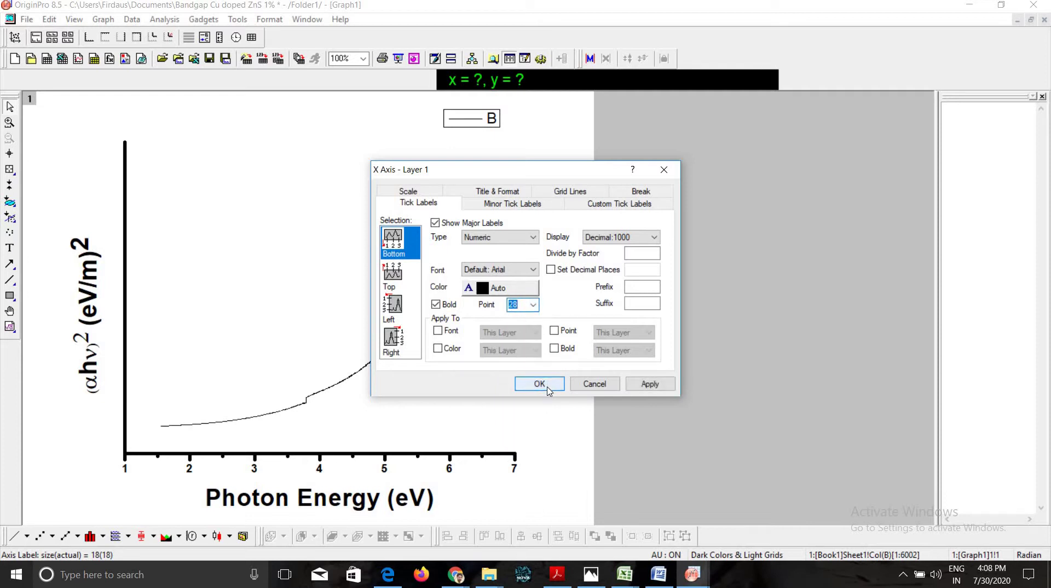
pyautogui.click(549, 384)
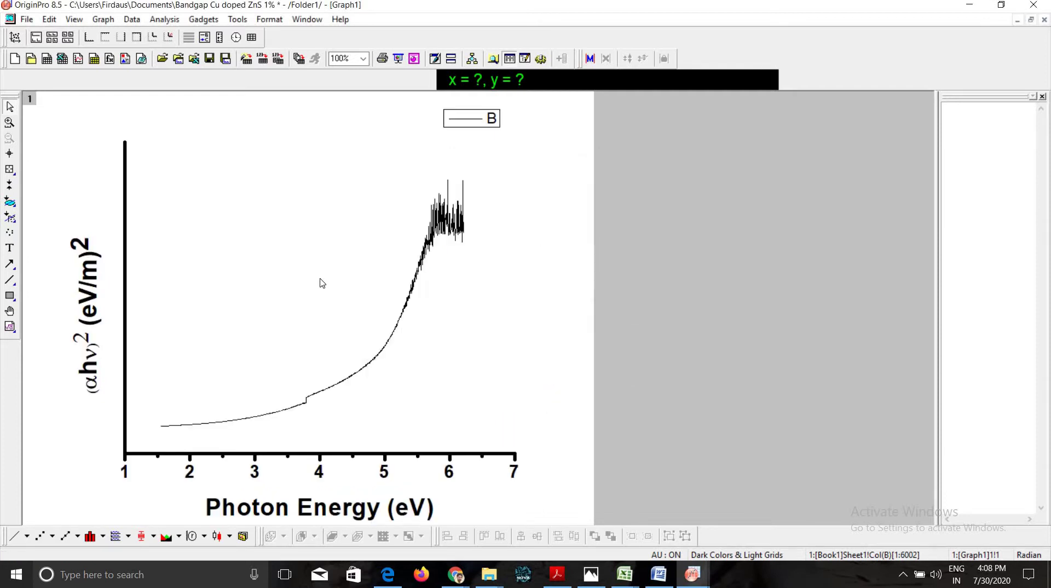
# Step: Show the top axis at 4 pts thickness with major and minor ticks set to None, and move the legend inside the plot frame
pyautogui.rightClick(371, 456)
pyautogui.click(408, 428)
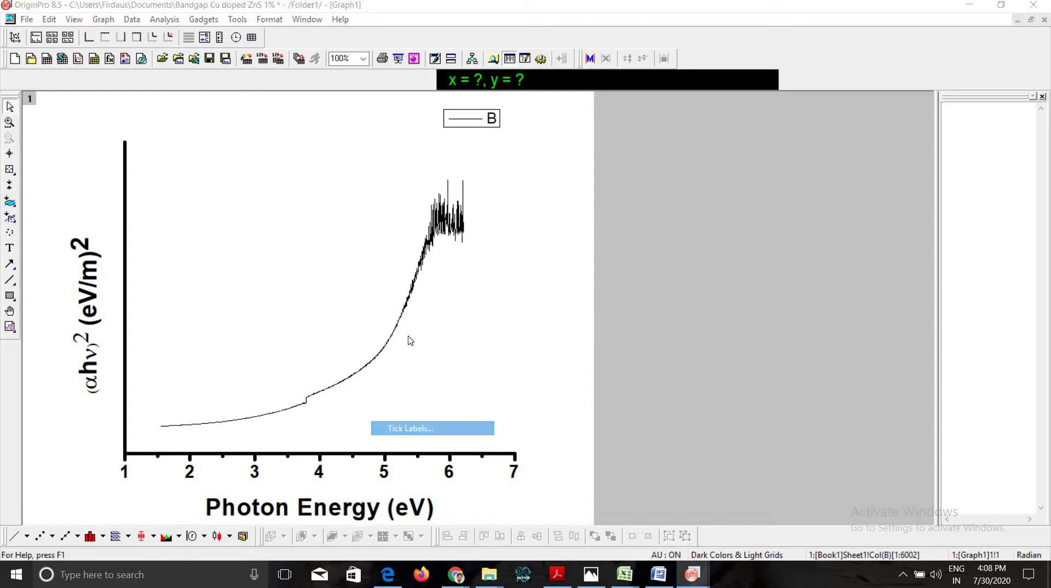
pyautogui.click(402, 308)
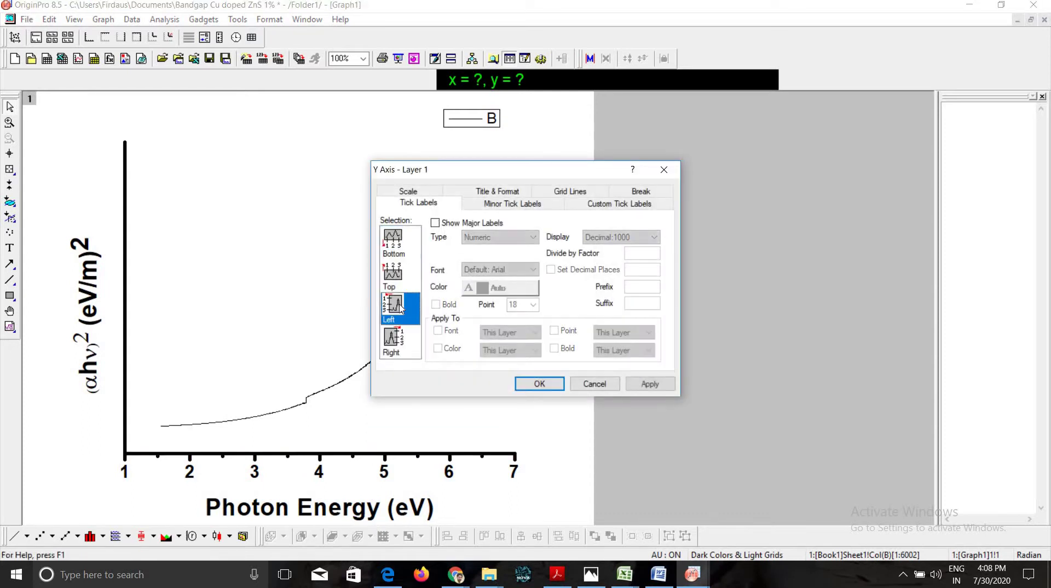
pyautogui.click(394, 284)
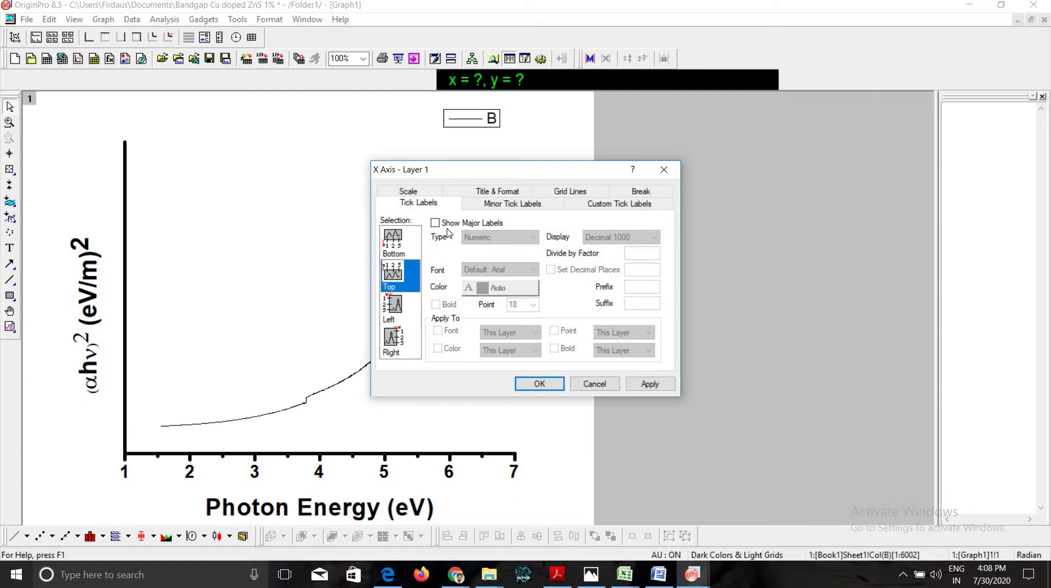
pyautogui.click(483, 192)
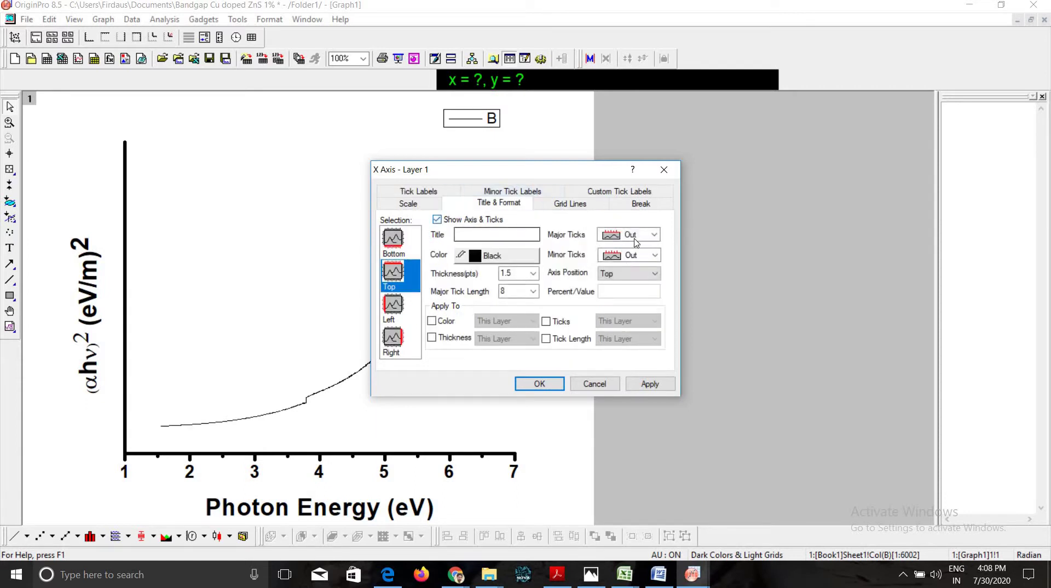
pyautogui.click(636, 240)
pyautogui.click(648, 282)
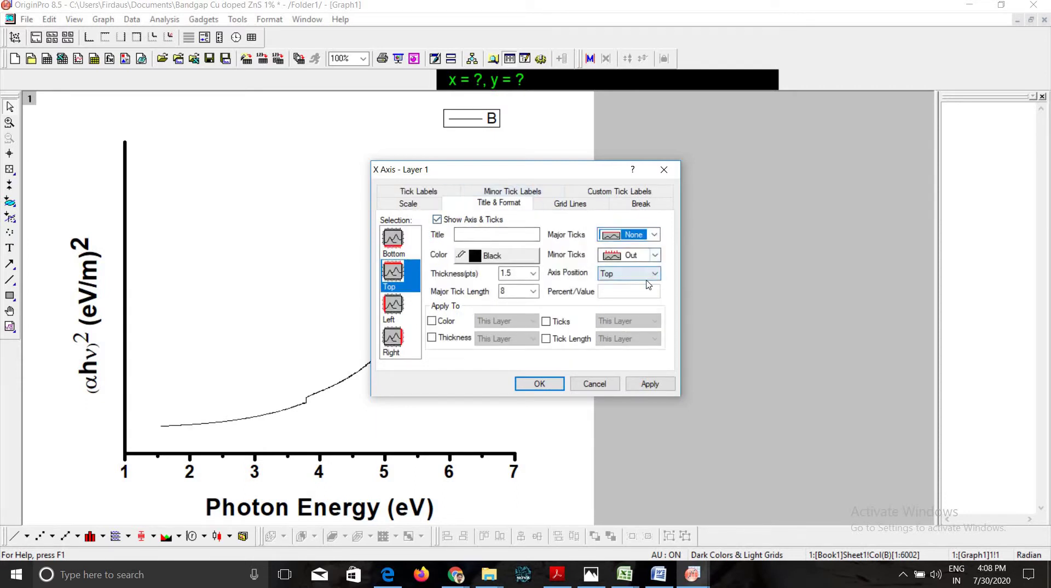
pyautogui.click(655, 255)
pyautogui.click(636, 302)
pyautogui.click(532, 273)
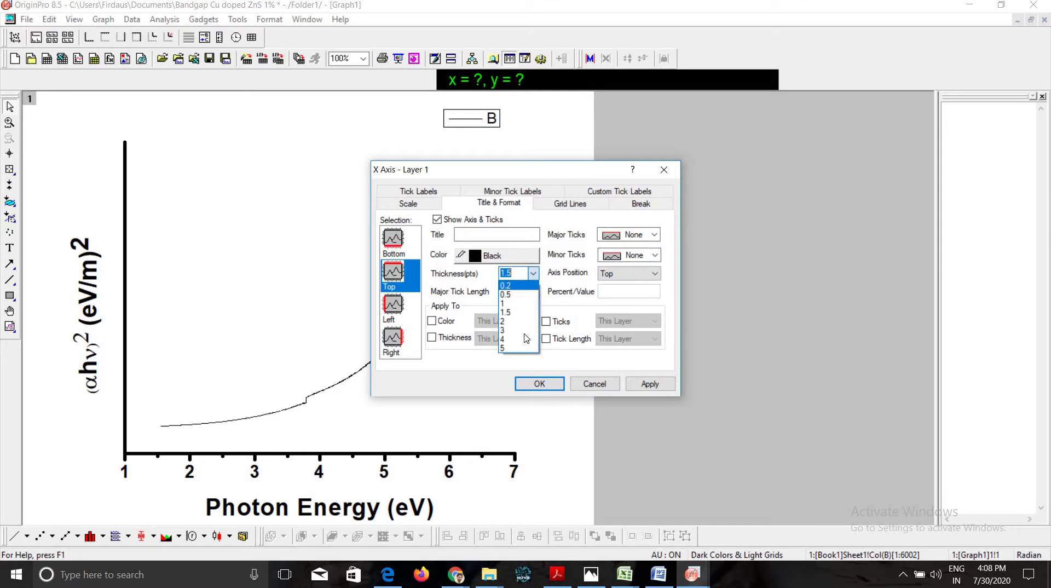
pyautogui.click(526, 339)
pyautogui.click(540, 384)
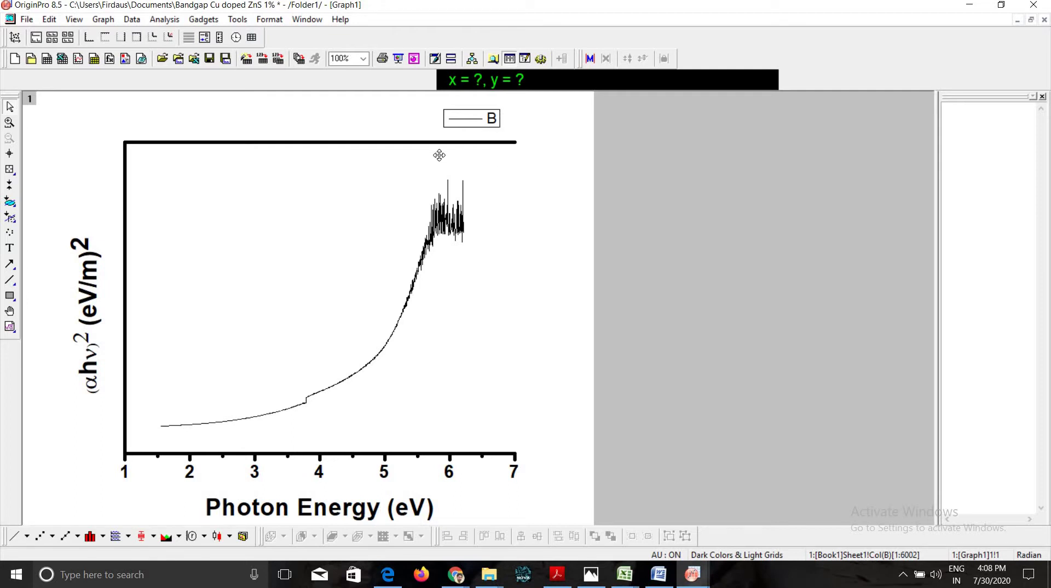
pyautogui.moveTo(474, 125); pyautogui.dragTo(317, 188)
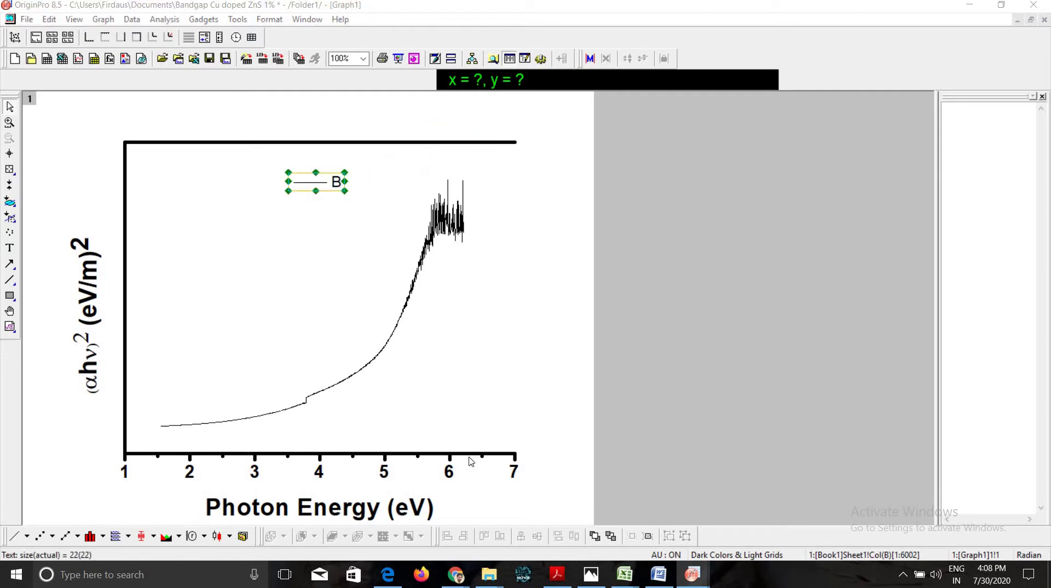
# Step: Show the right Y axis at 4 pts thickness to complete the plot frame
pyautogui.click(126, 359)
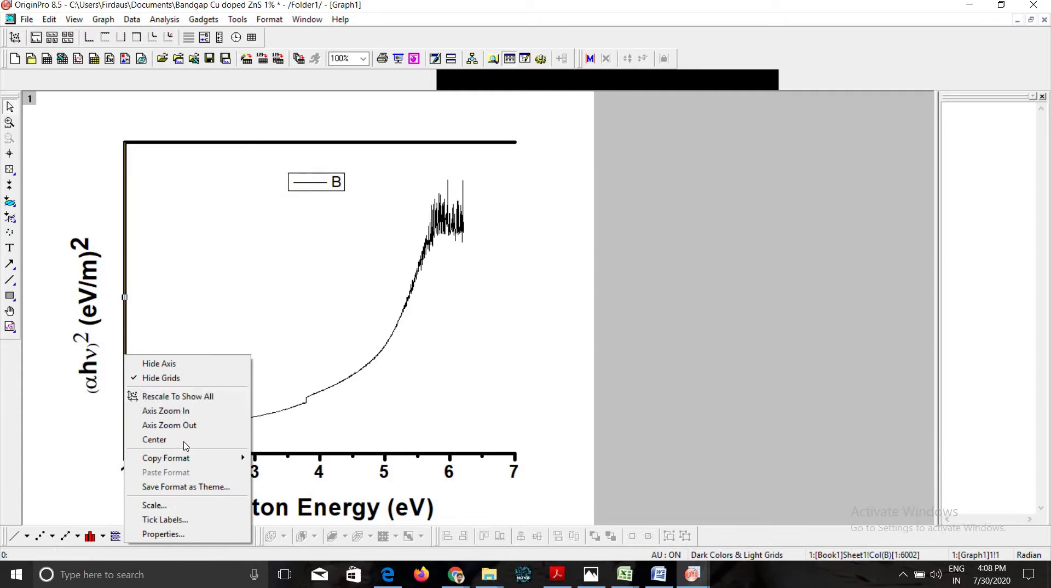
pyautogui.click(171, 520)
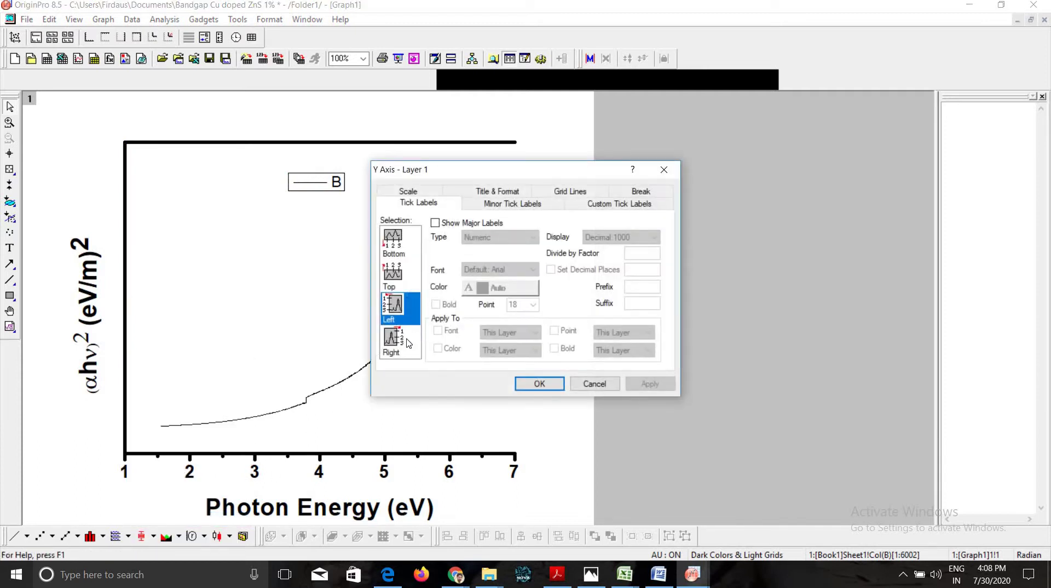
pyautogui.click(407, 344)
pyautogui.click(484, 191)
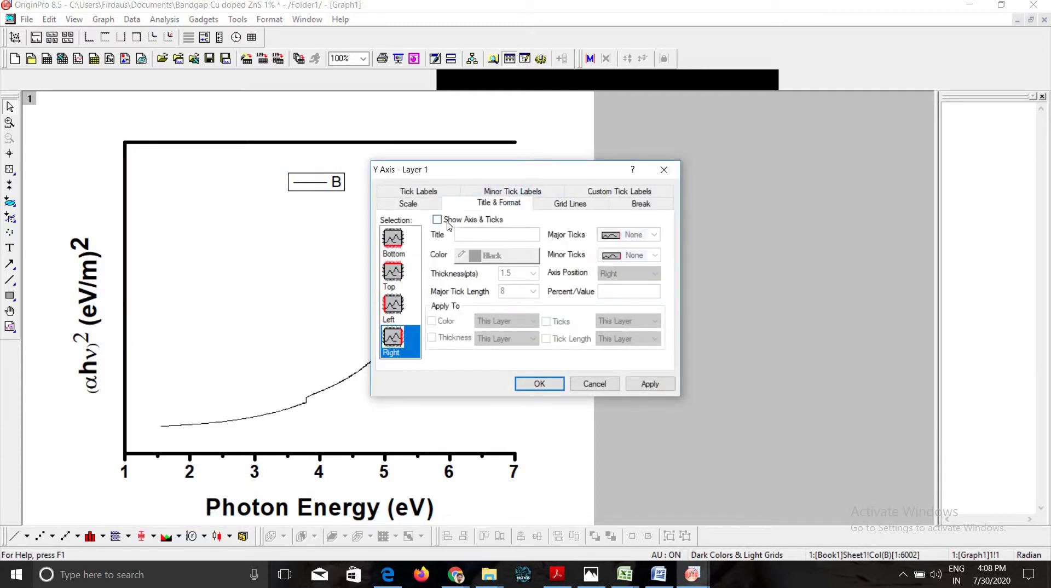
pyautogui.click(447, 221)
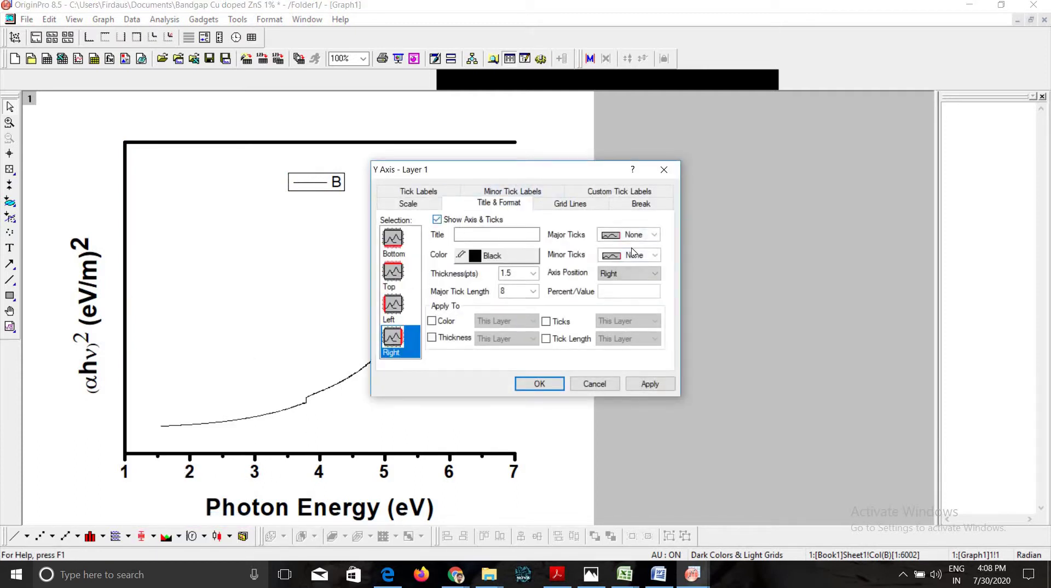
pyautogui.click(534, 274)
pyautogui.click(517, 340)
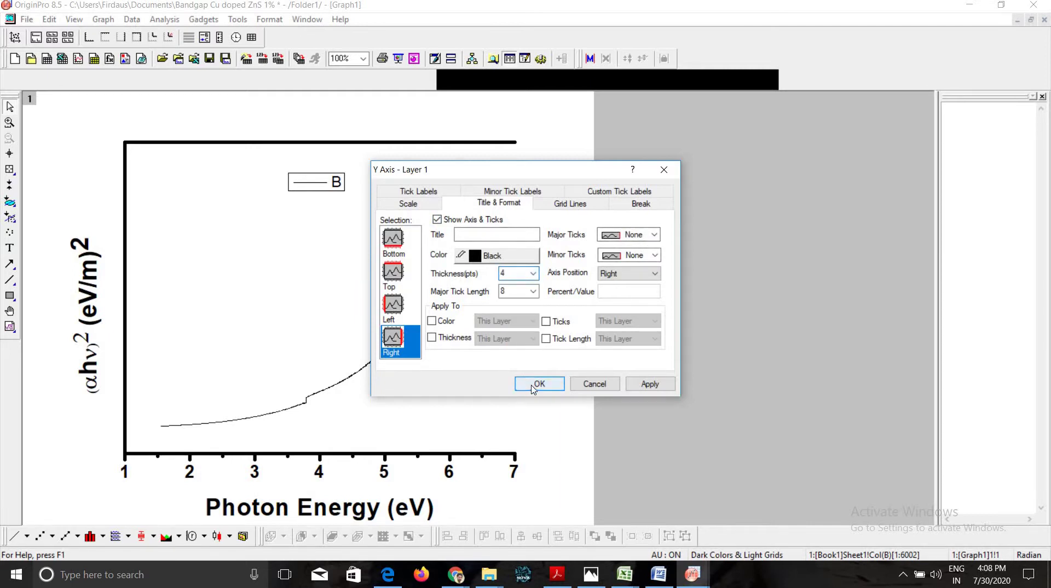
pyautogui.click(537, 384)
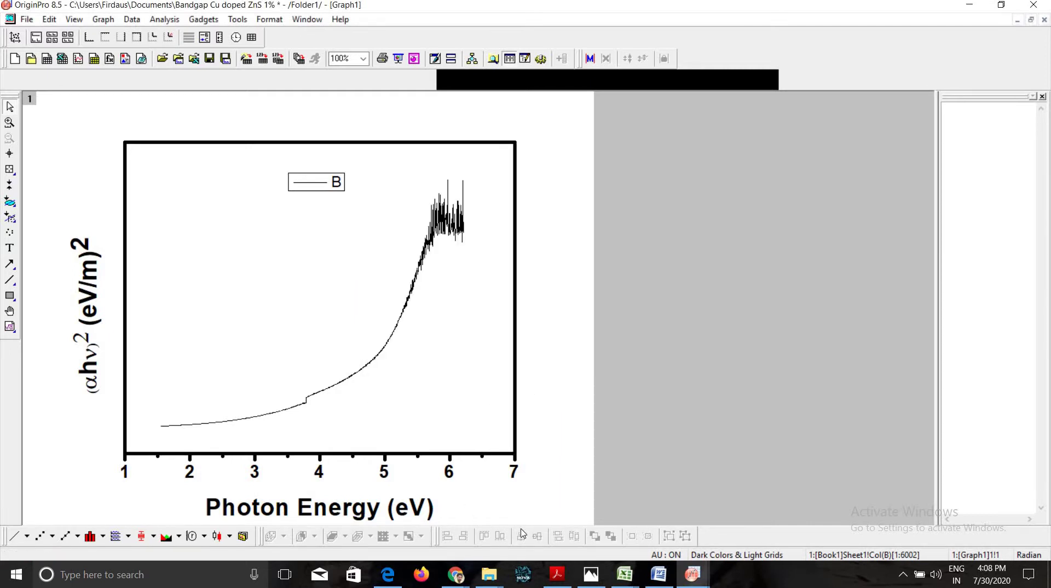
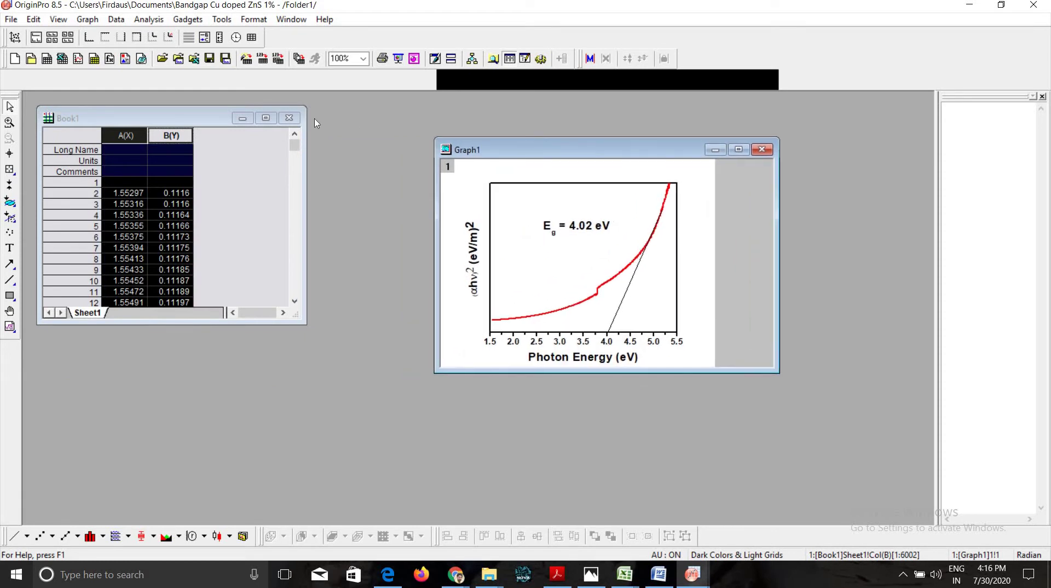
# Step: Maximize the Book1 worksheet and add two new empty columns
pyautogui.click(266, 119)
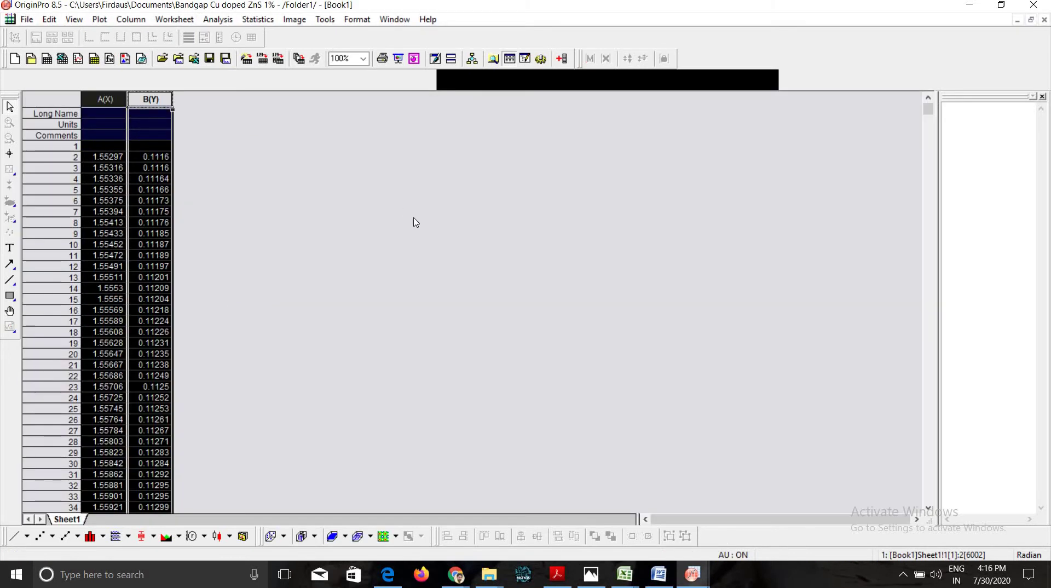
pyautogui.click(270, 202)
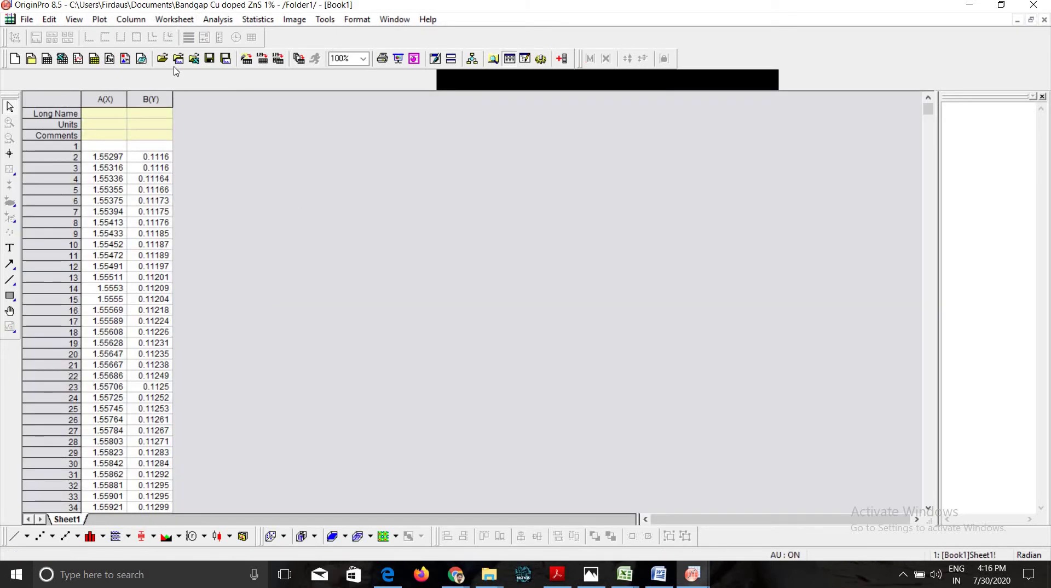
pyautogui.click(562, 59)
pyautogui.click(563, 59)
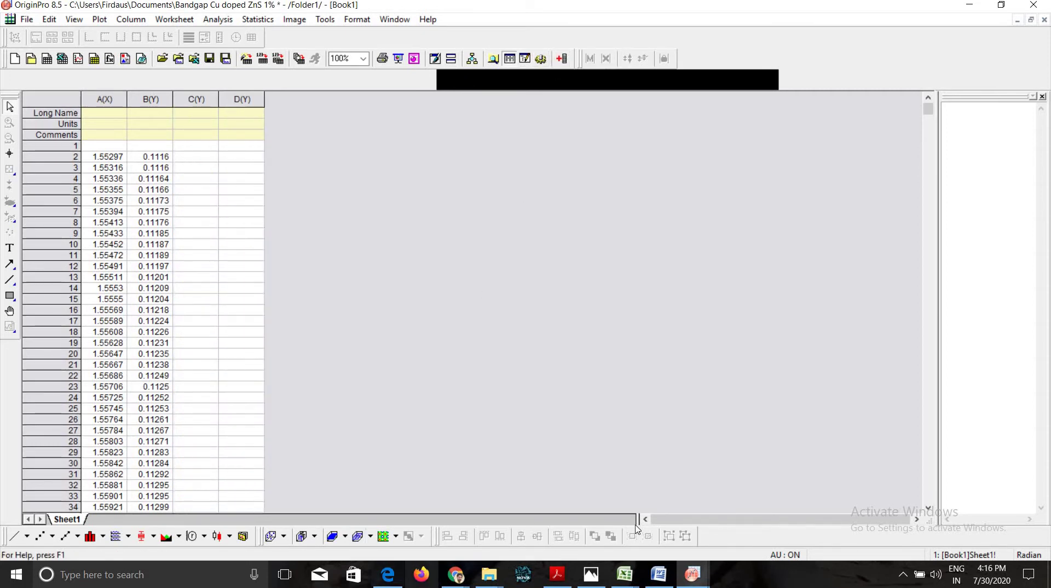
# Step: Copy column A of the Excel workbook "ZnS Cu 1% uv vis" into worksheet column C of Book1, starting at row 2
pyautogui.moveTo(631, 580)
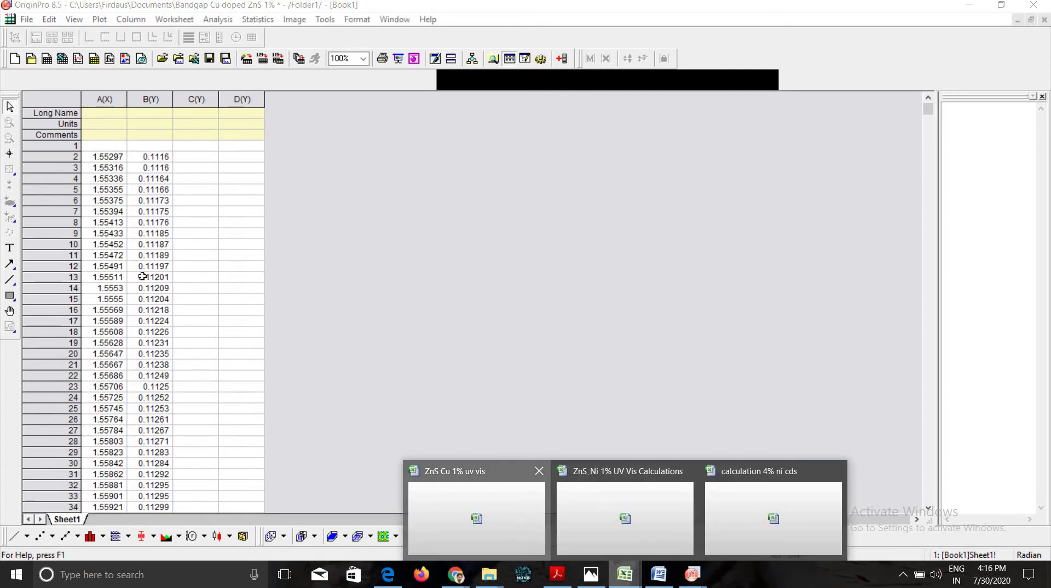
pyautogui.click(515, 513)
pyautogui.click(49, 114)
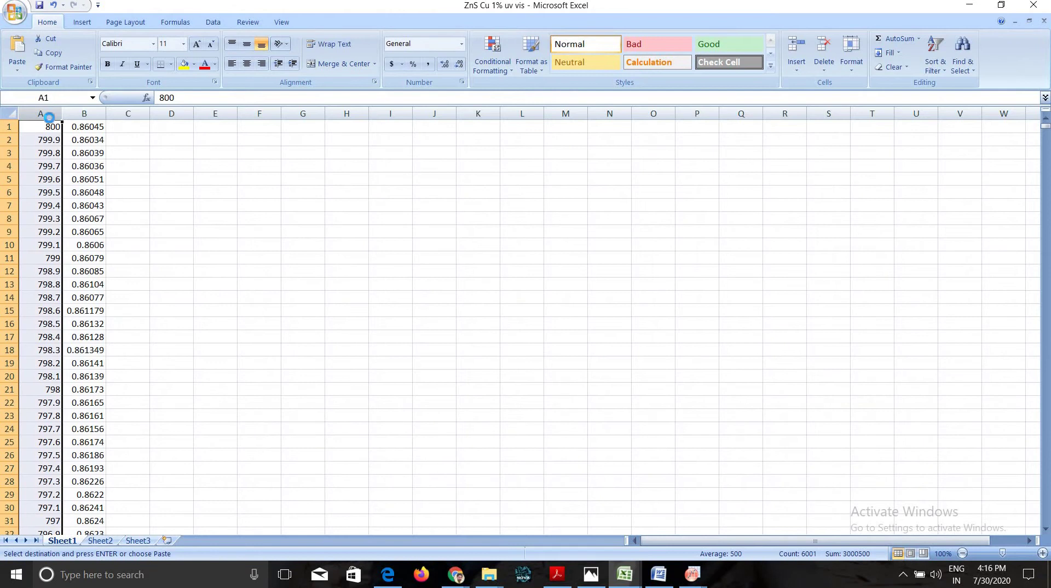
pyautogui.hotkey('ctrl', 'c')
pyautogui.click(625, 584)
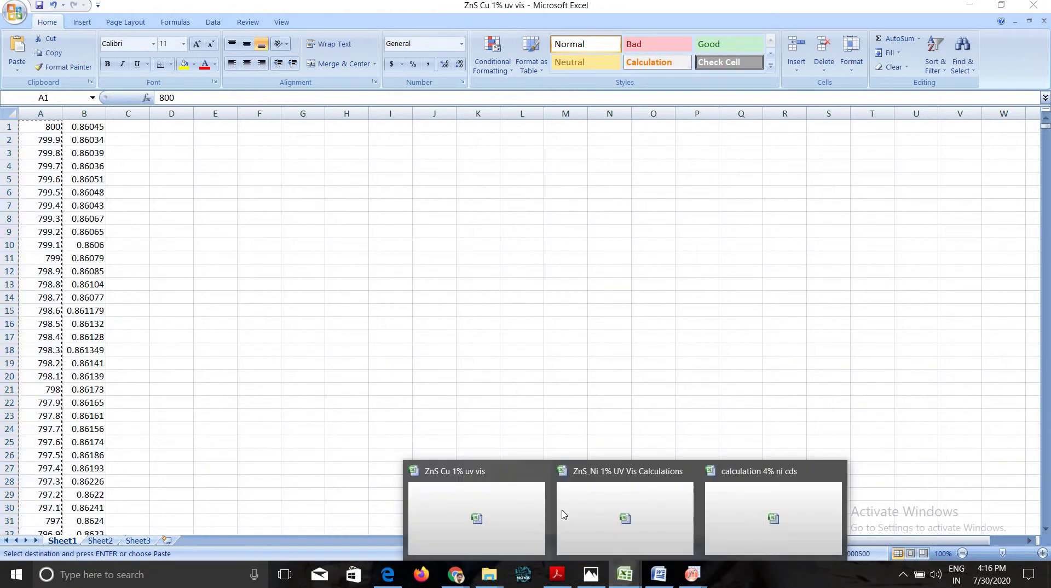
pyautogui.moveTo(693, 576)
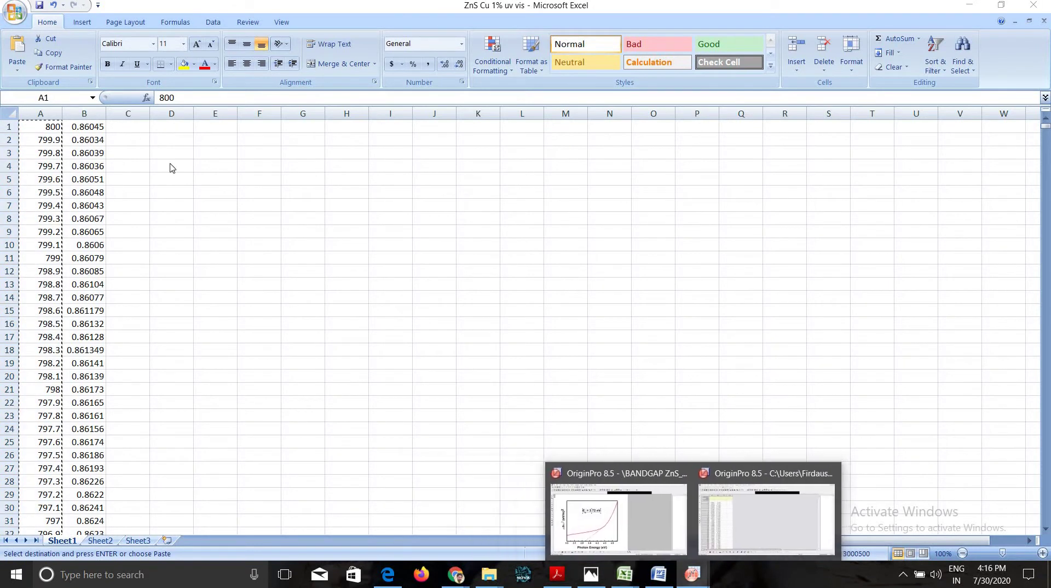
pyautogui.click(767, 520)
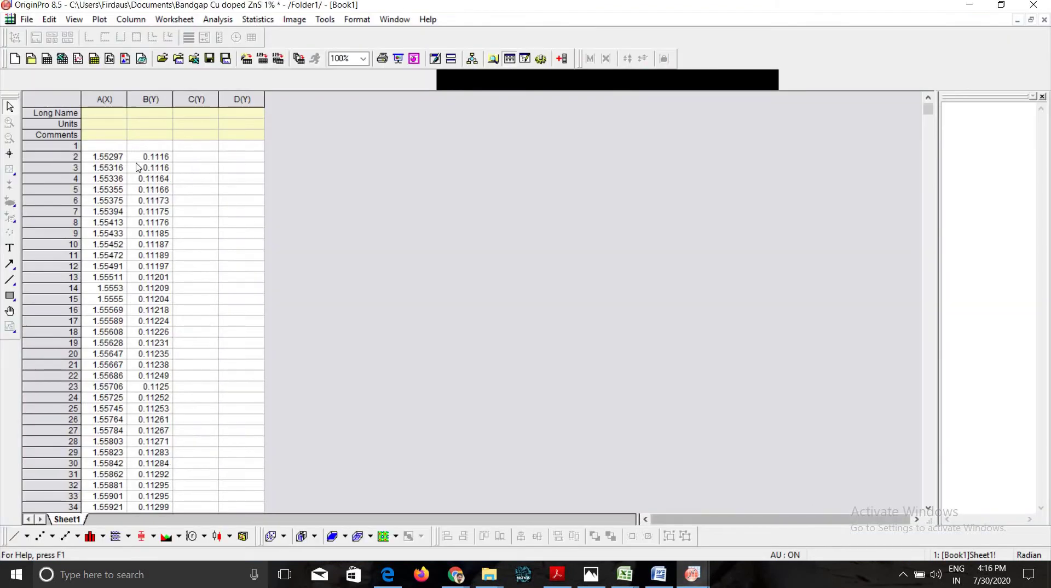
pyautogui.click(190, 159)
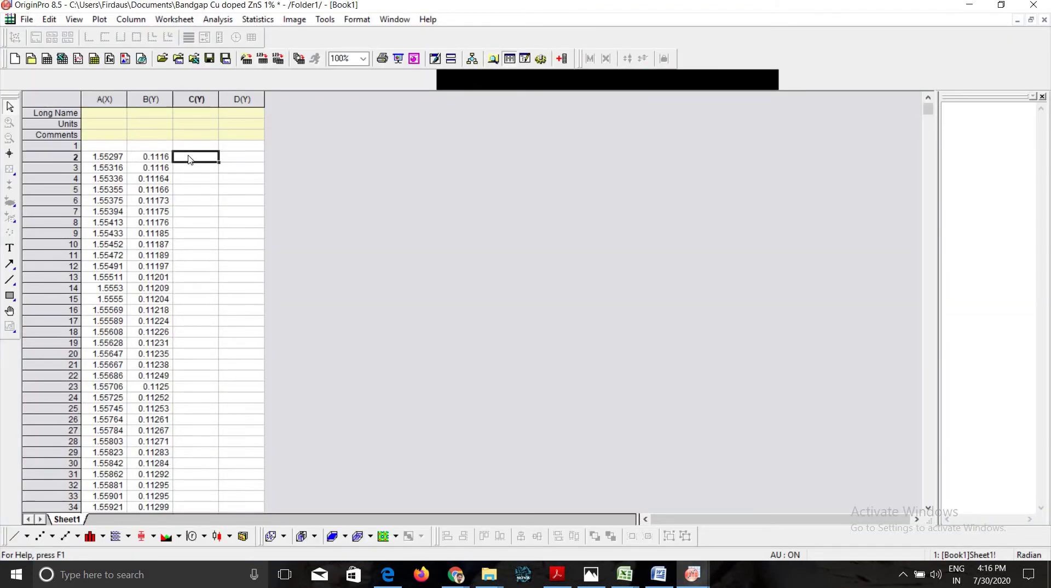
pyautogui.hotkey('ctrl', 'v')
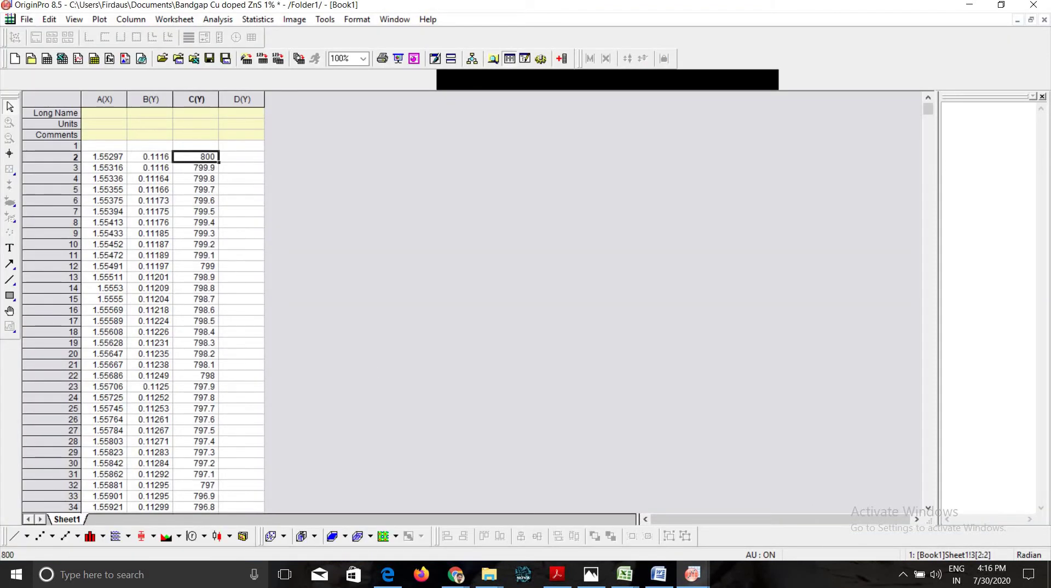
# Step: Copy column B of the Excel workbook "ZnS Cu 1% uv vis" into worksheet column D of Book1, starting at row 2
pyautogui.moveTo(629, 579)
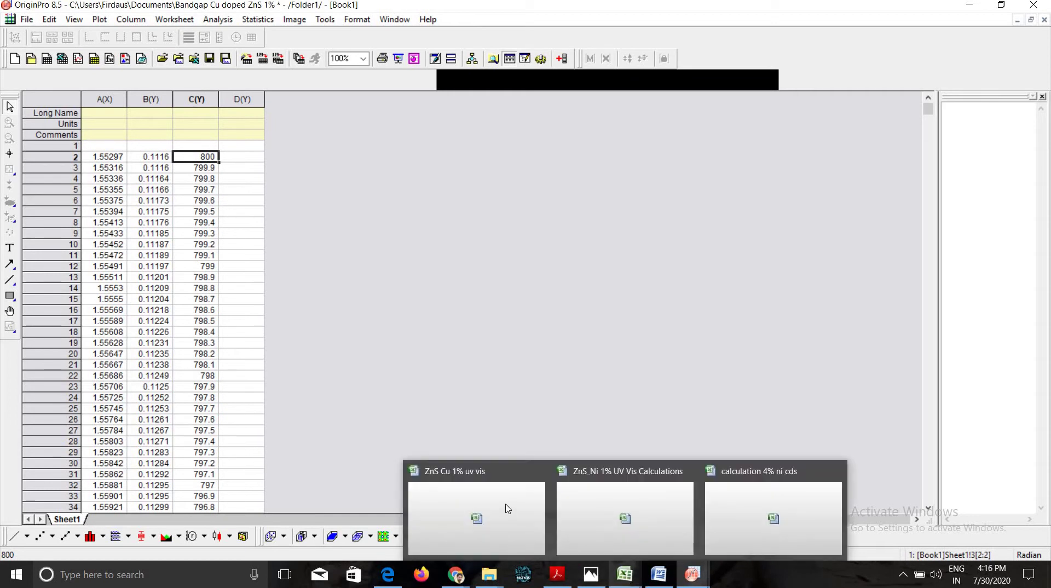
pyautogui.click(508, 508)
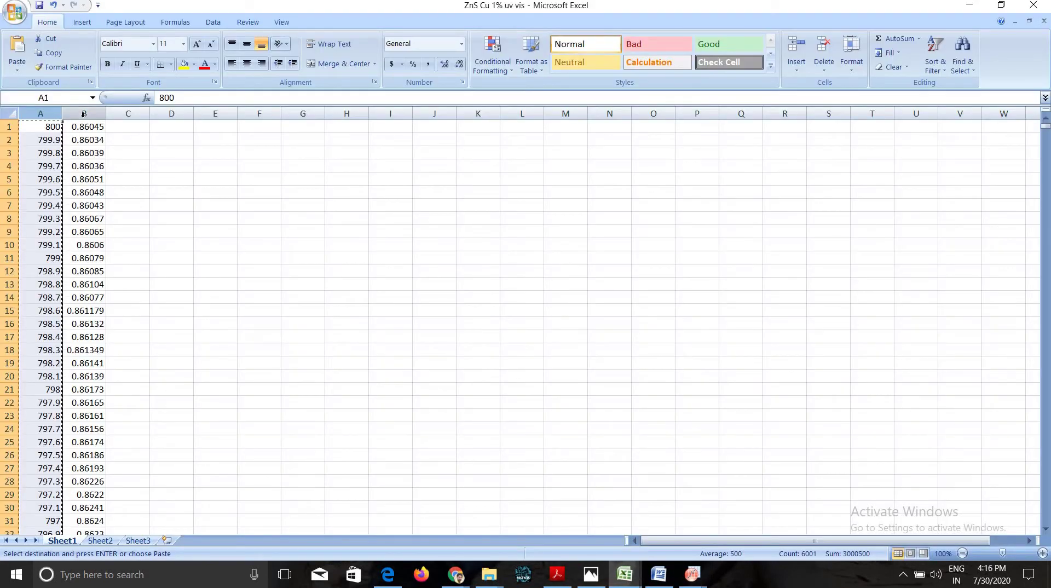
pyautogui.click(84, 114)
pyautogui.hotkey('ctrl', 'c')
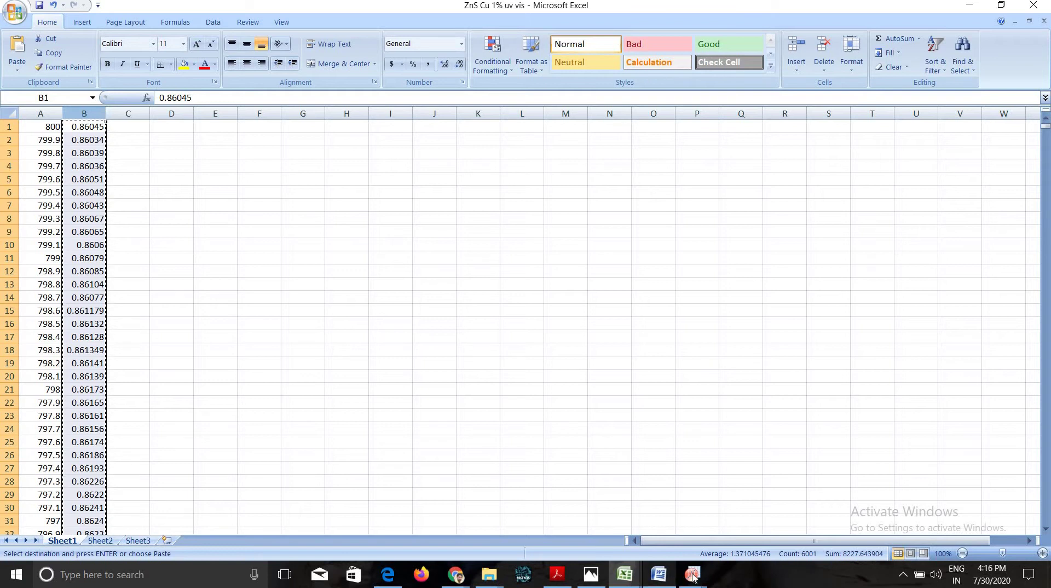
pyautogui.moveTo(693, 575)
pyautogui.click(732, 533)
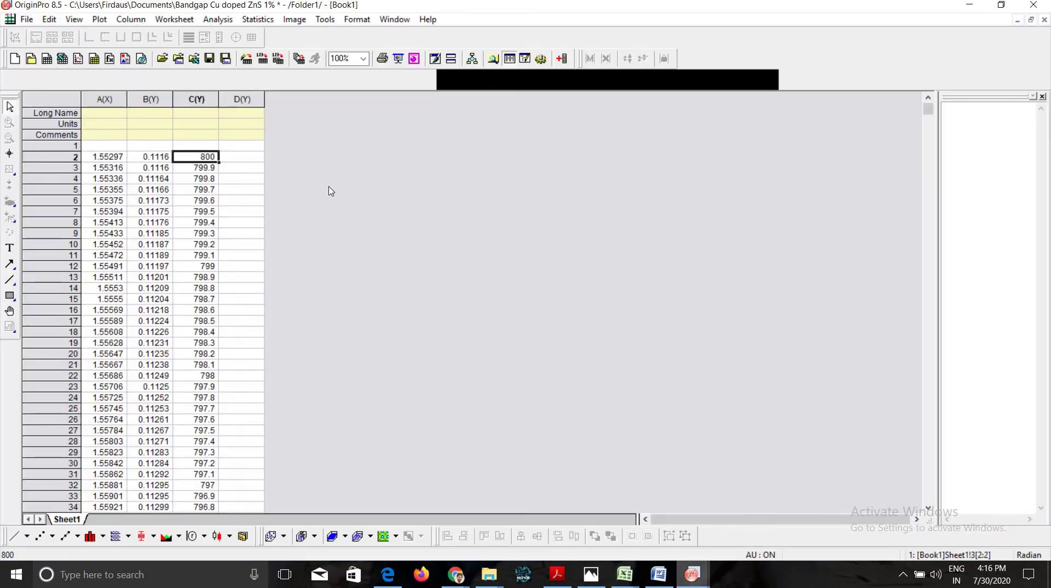
pyautogui.click(245, 157)
pyautogui.hotkey('ctrl', 'v')
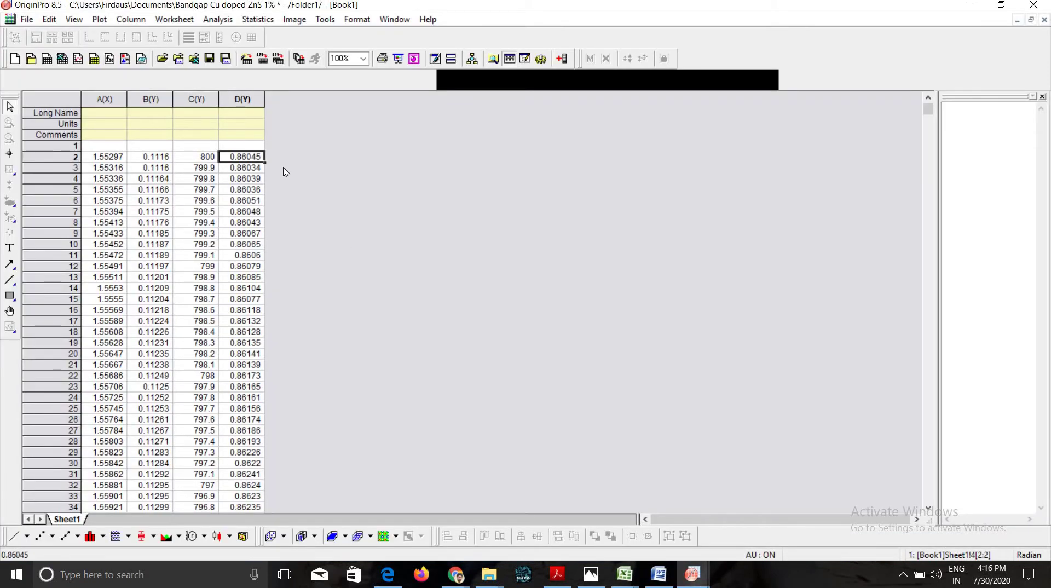
# Step: Try to plot columns C and D as a line graph with both set as Y, and delete that graph
pyautogui.click(195, 98)
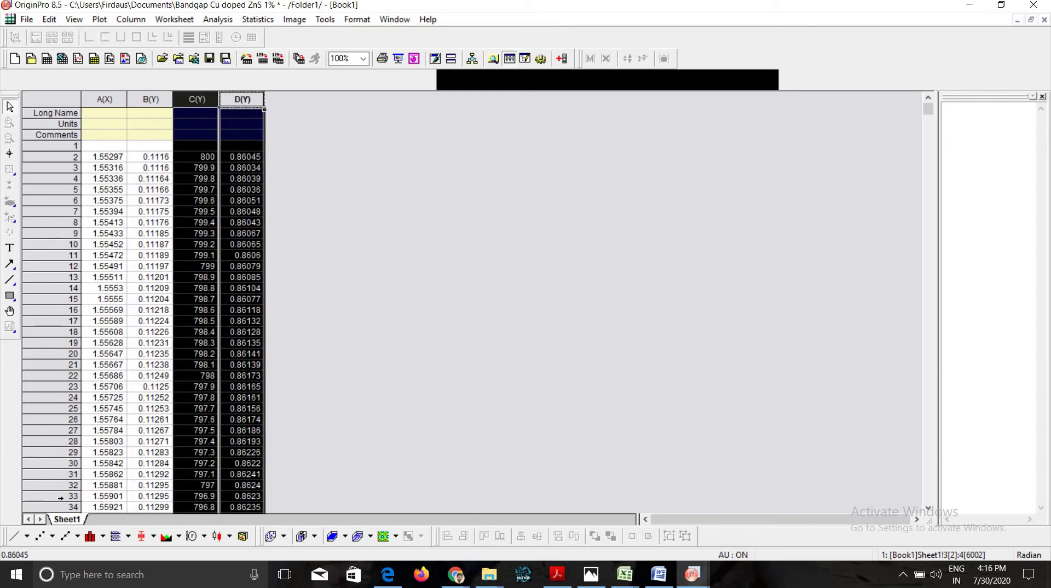
pyautogui.keyDown('shift'); pyautogui.click(241, 99); pyautogui.keyUp('shift')
pyautogui.click(15, 536)
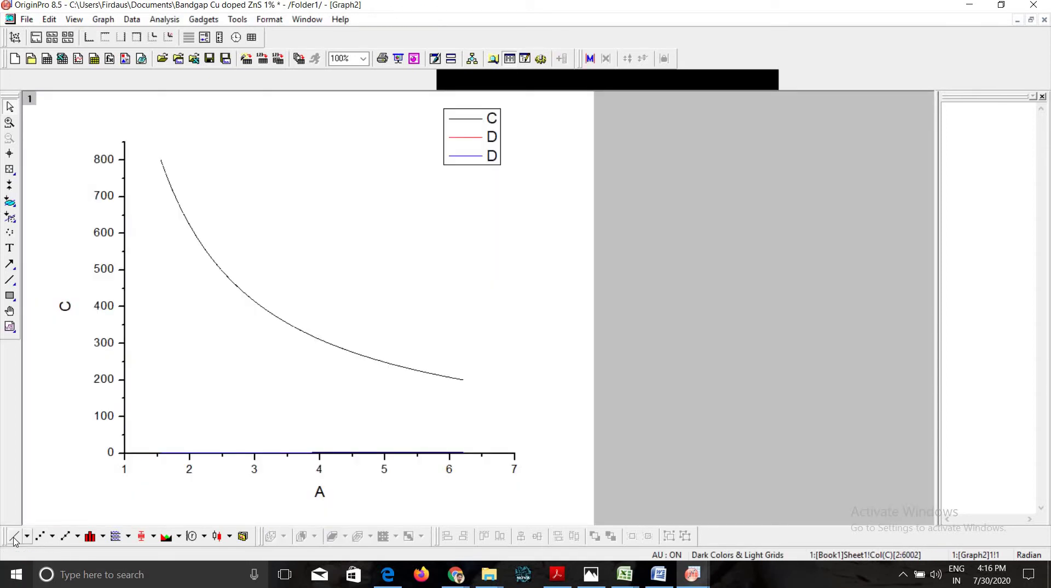
pyautogui.click(1033, 21)
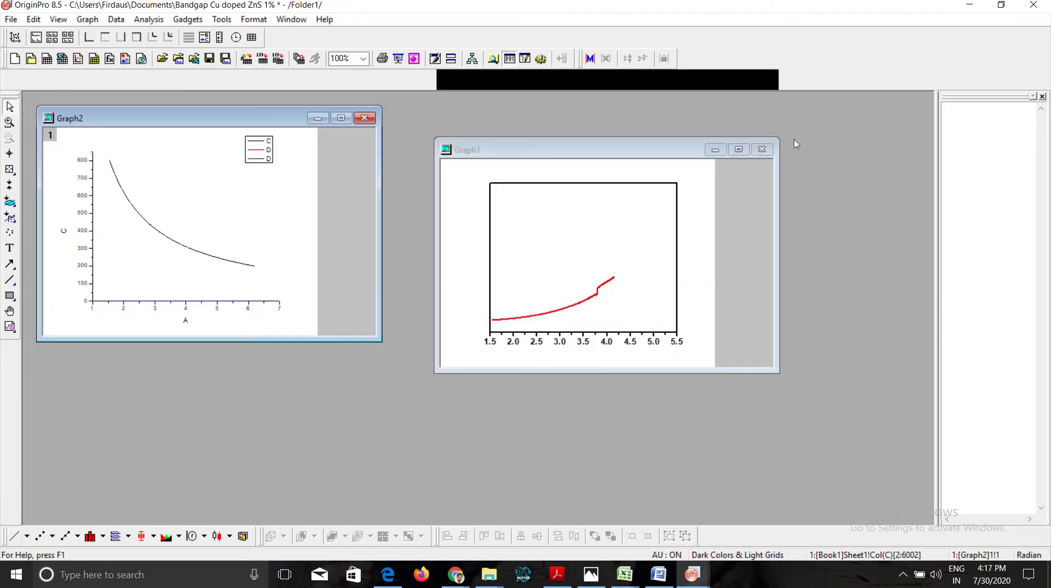
pyautogui.click(362, 119)
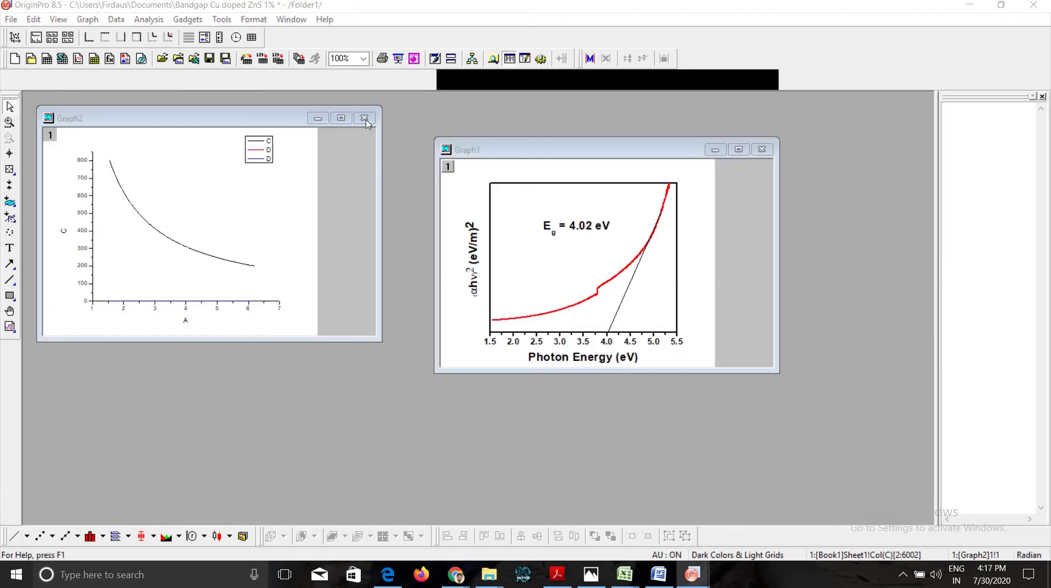
pyautogui.click(468, 316)
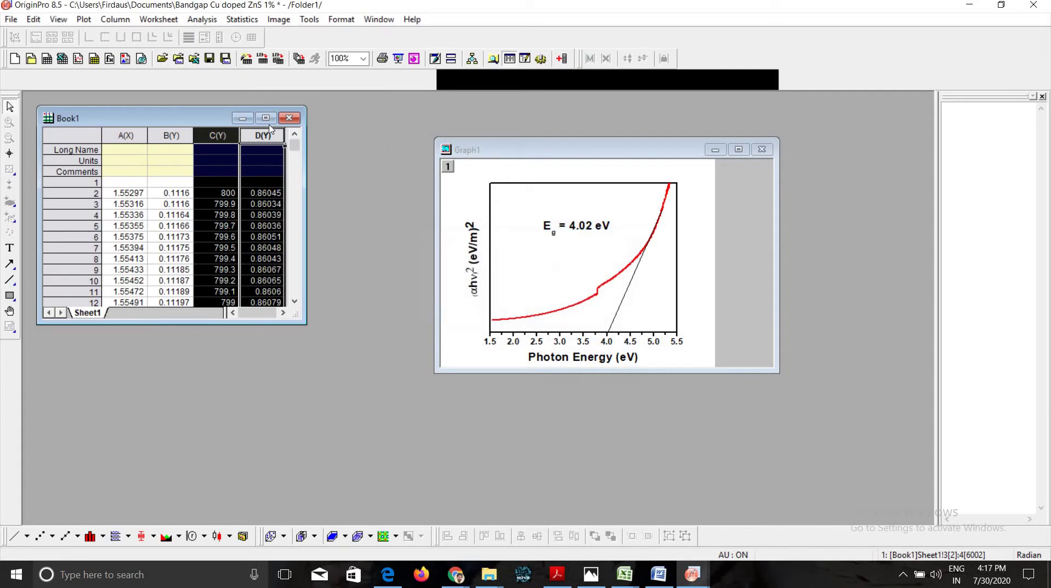
# Step: Set column C of Book1 as X and plot column D against it as a line graph
pyautogui.click(273, 117)
pyautogui.click(193, 98)
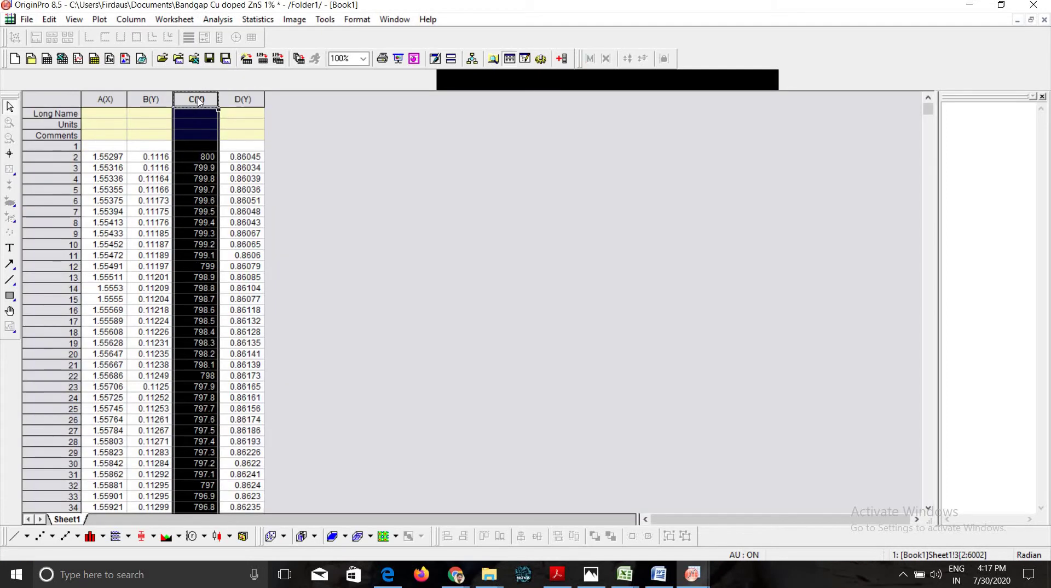
pyautogui.rightClick(193, 99)
pyautogui.moveTo(257, 228)
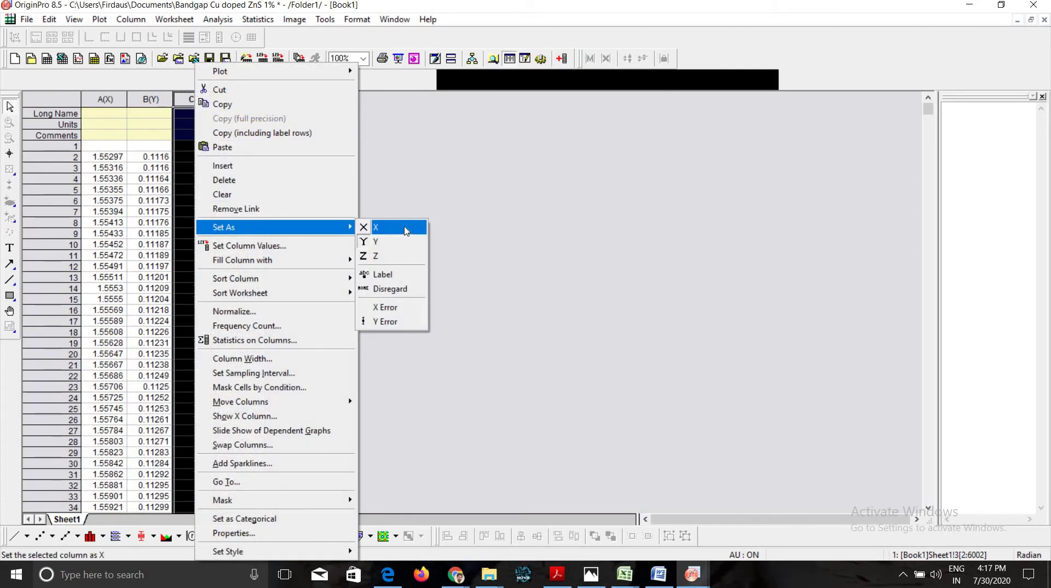
pyautogui.click(403, 228)
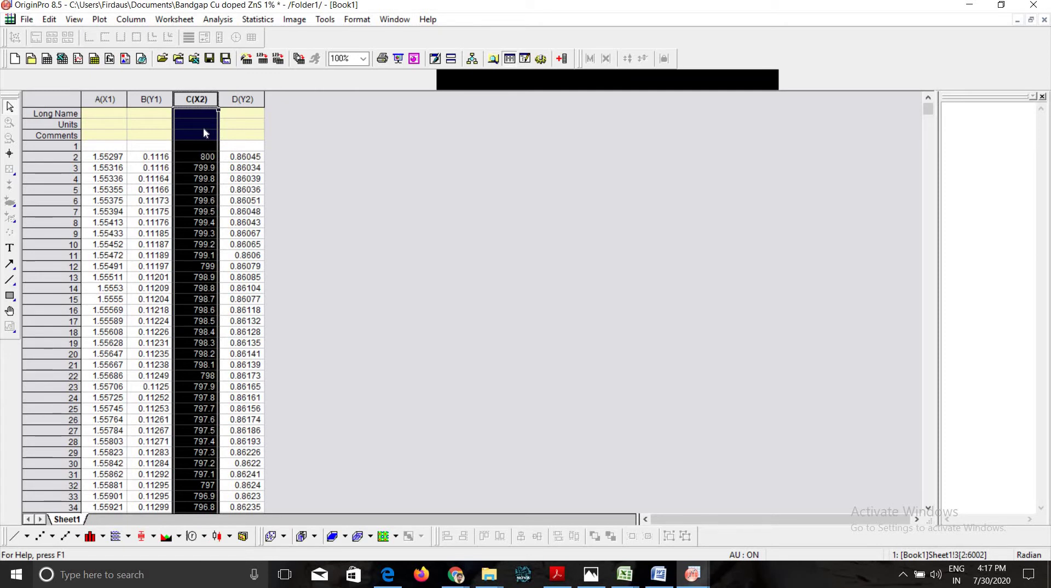
pyautogui.keyDown('shift'); pyautogui.click(240, 98); pyautogui.keyUp('shift')
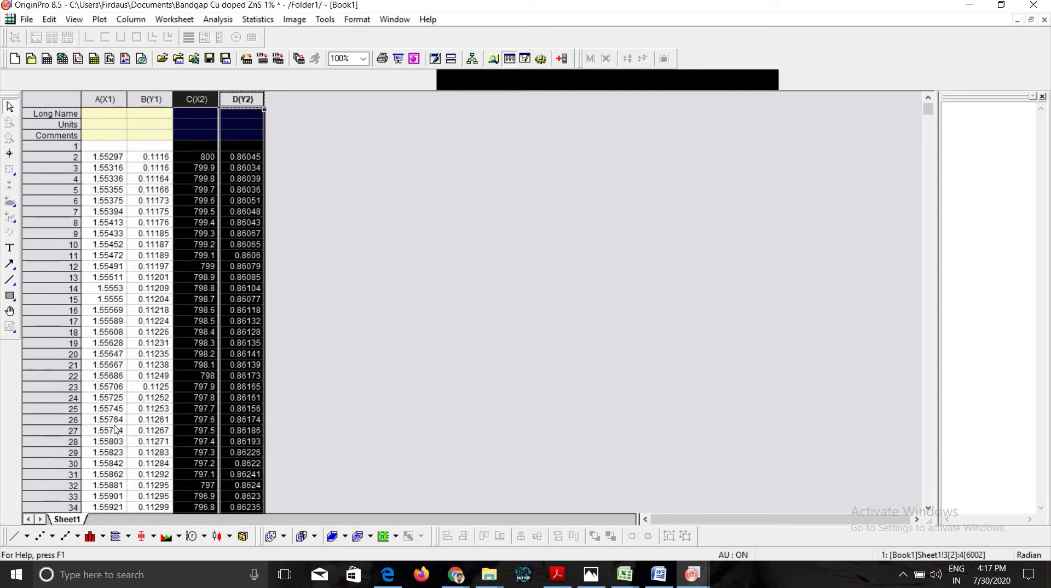
pyautogui.click(15, 537)
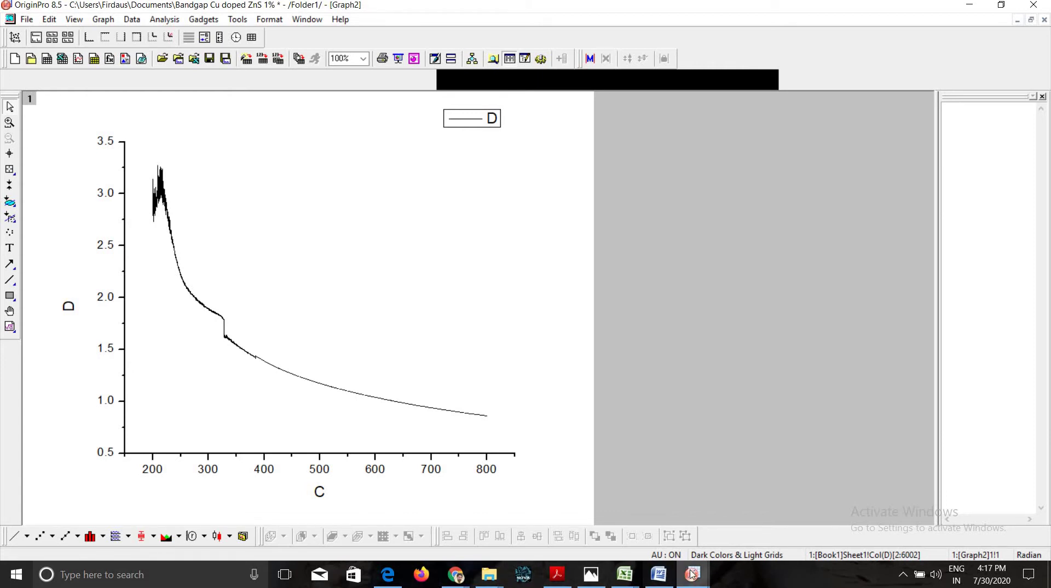
# Step: Close the OriginPro project with the ZnS_Ni 1% band gap graph and minimize the Cu doped ZnS project to reach the Documents folder
pyautogui.moveTo(693, 574)
pyautogui.click(645, 524)
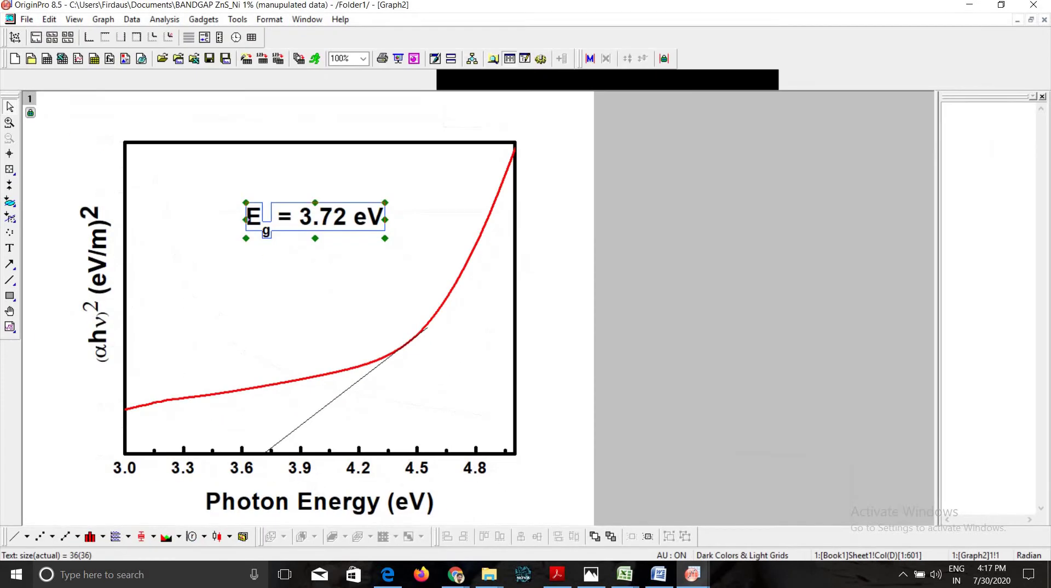
pyautogui.click(1034, 5)
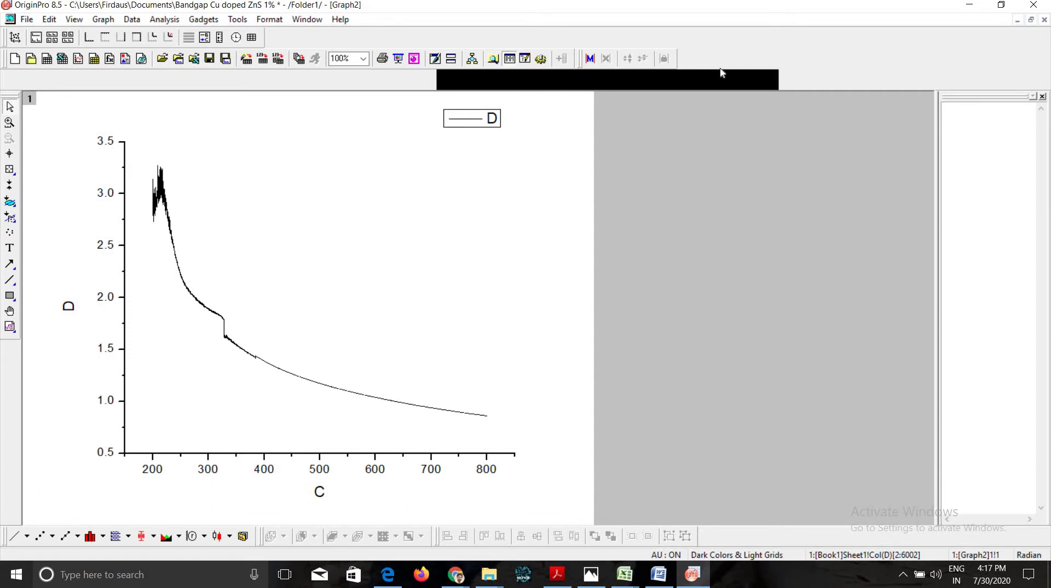
pyautogui.click(973, 7)
pyautogui.click(970, 6)
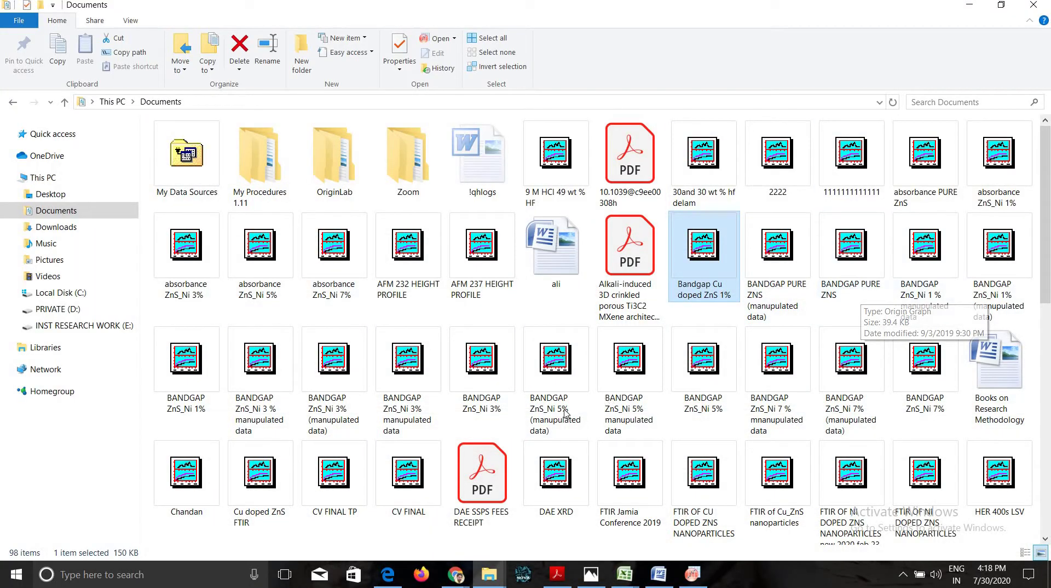
# Step: Open the Origin project "absorbance ZnS_Ni 3%" from the Documents folder and copy its graph's Y axis title "Absorbance (A.U.)"
pyautogui.click(192, 286)
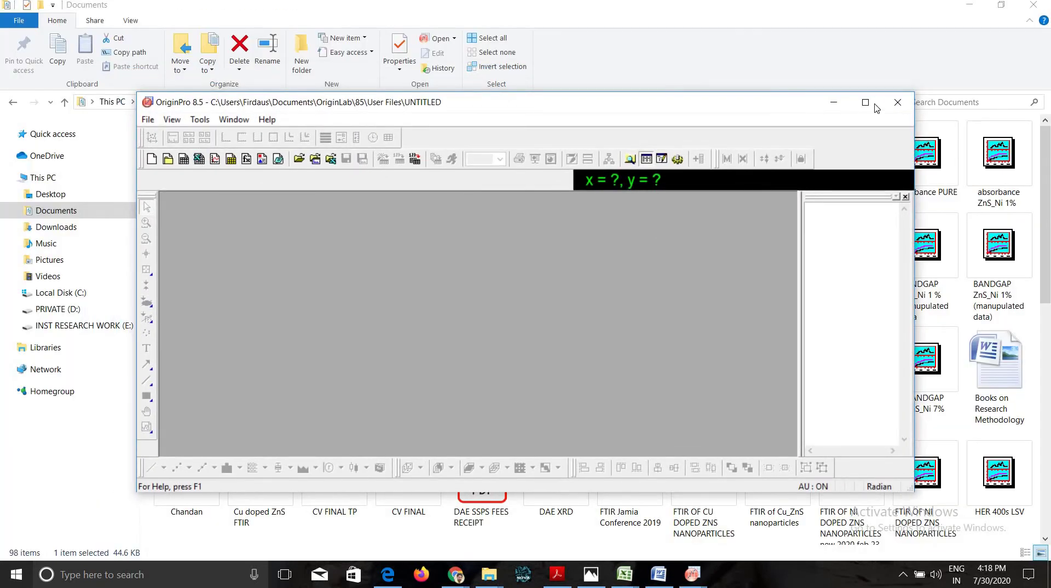
pyautogui.click(866, 102)
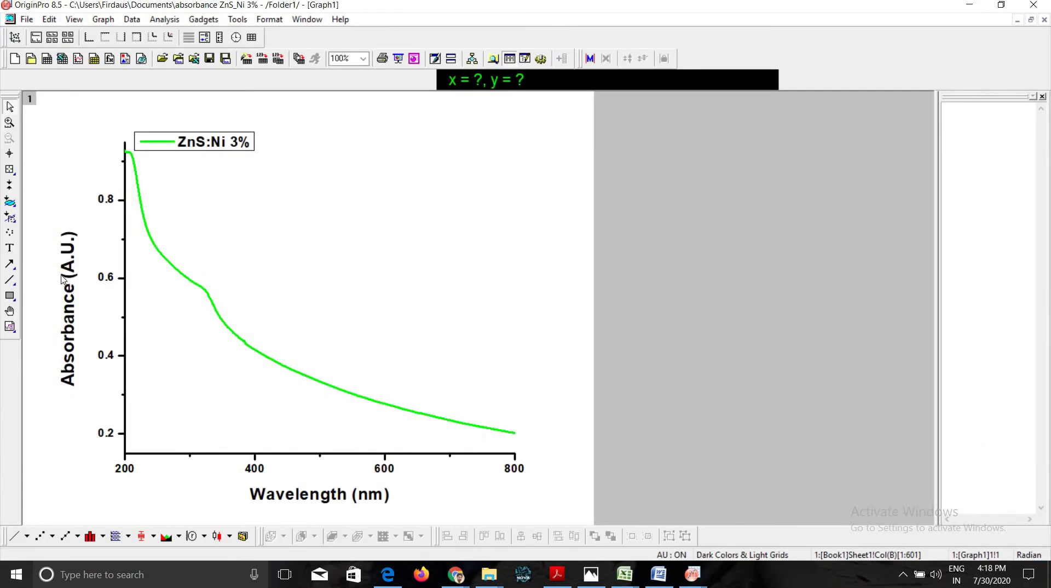
pyautogui.click(73, 282)
pyautogui.rightClick(74, 280)
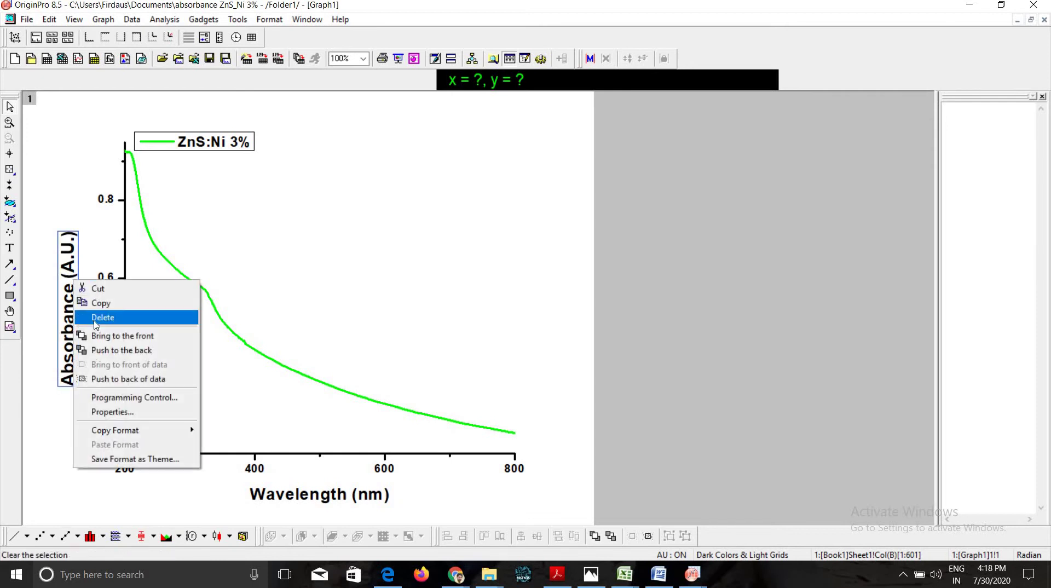
pyautogui.click(101, 302)
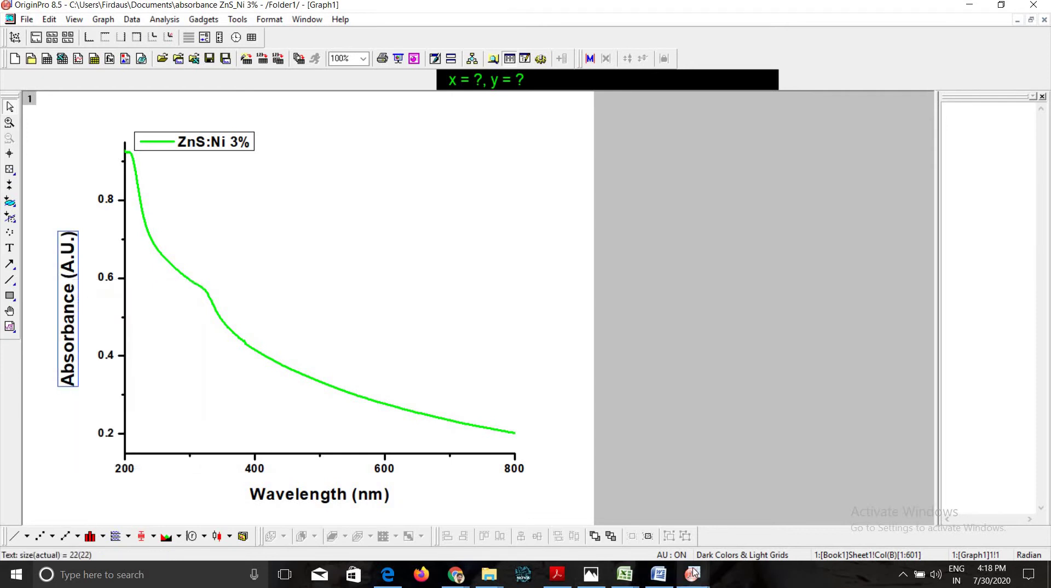
# Step: Switch back to the Cu doped ZnS project and replace Graph2's Y axis title with the copied "Absorbance (A.U.)"
pyautogui.moveTo(693, 573)
pyautogui.click(740, 527)
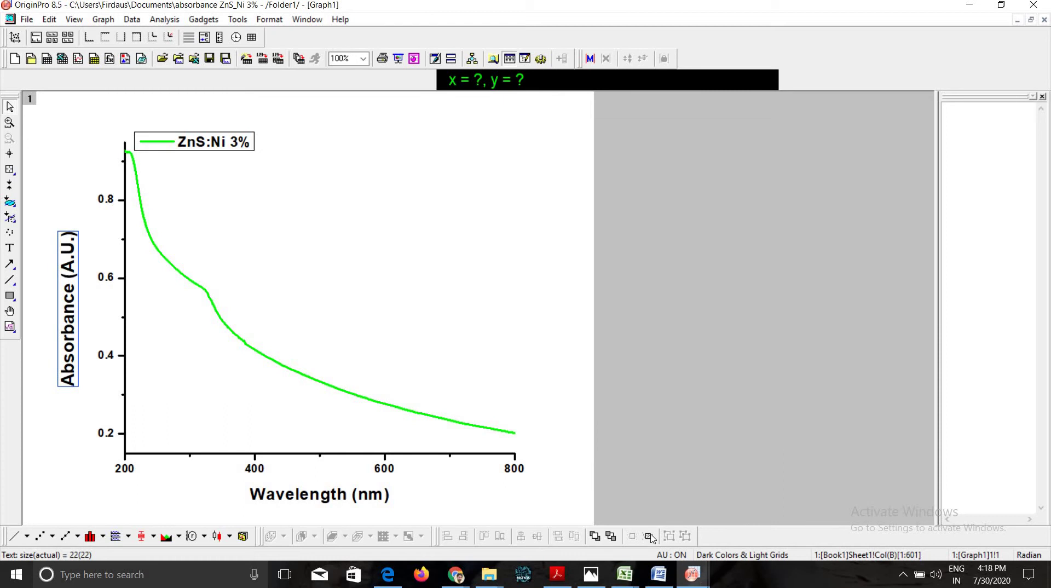
pyautogui.click(618, 518)
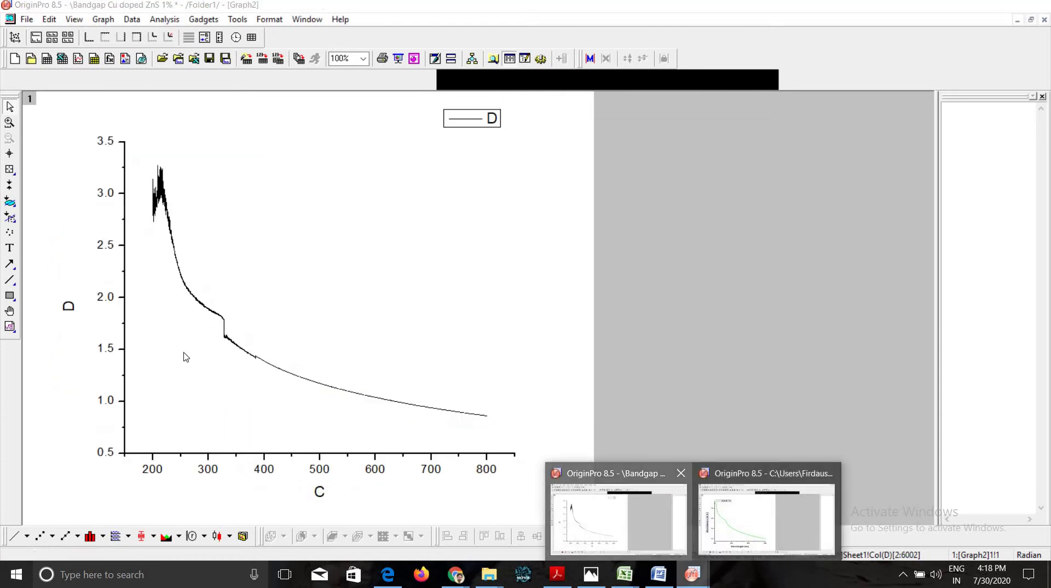
pyautogui.doubleClick(73, 309)
pyautogui.moveTo(86, 310); pyautogui.dragTo(48, 308)
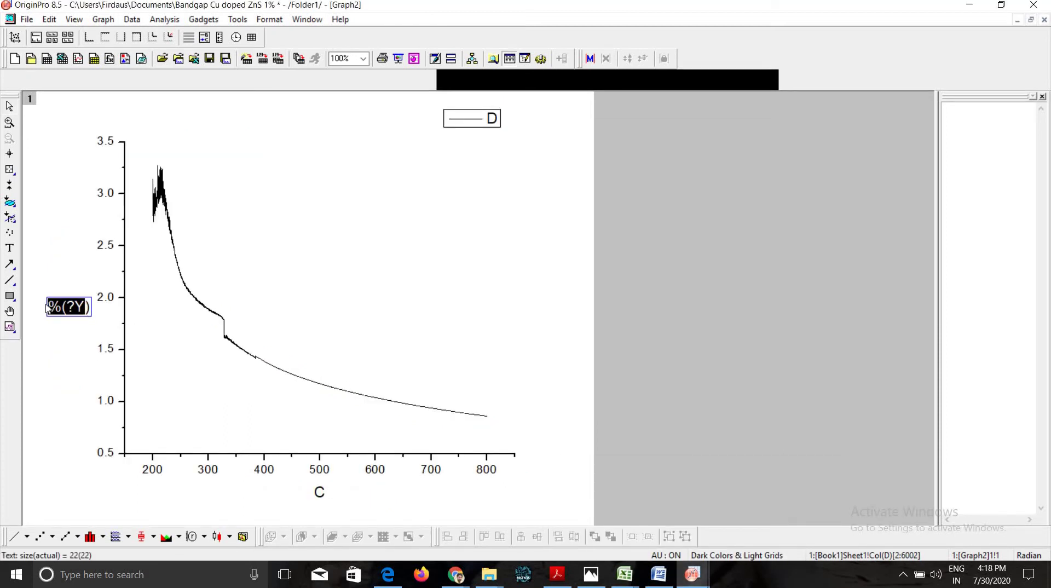
pyautogui.press('BackSpace')
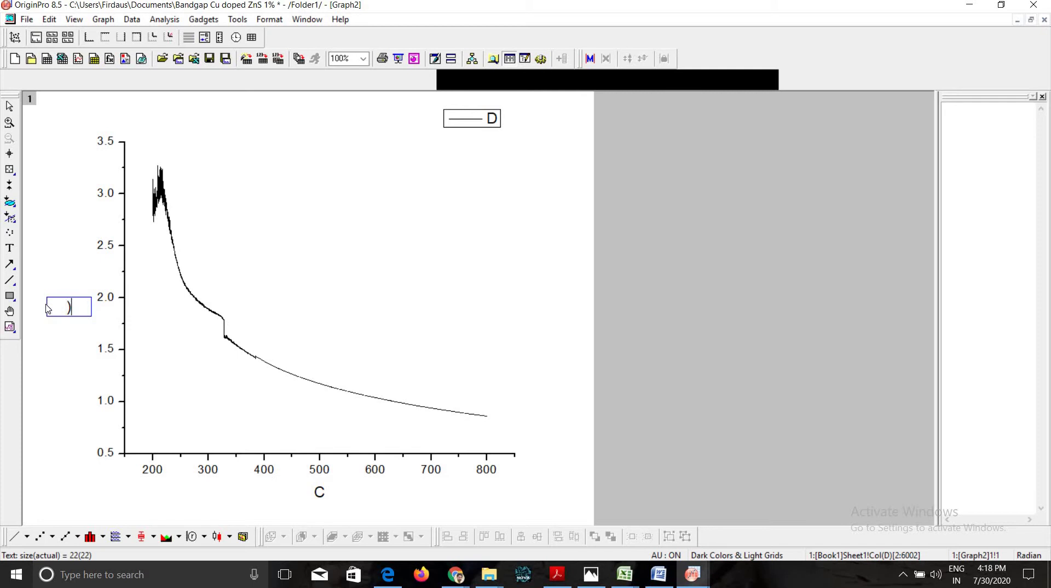
pyautogui.hotkey('ctrl', 'v')
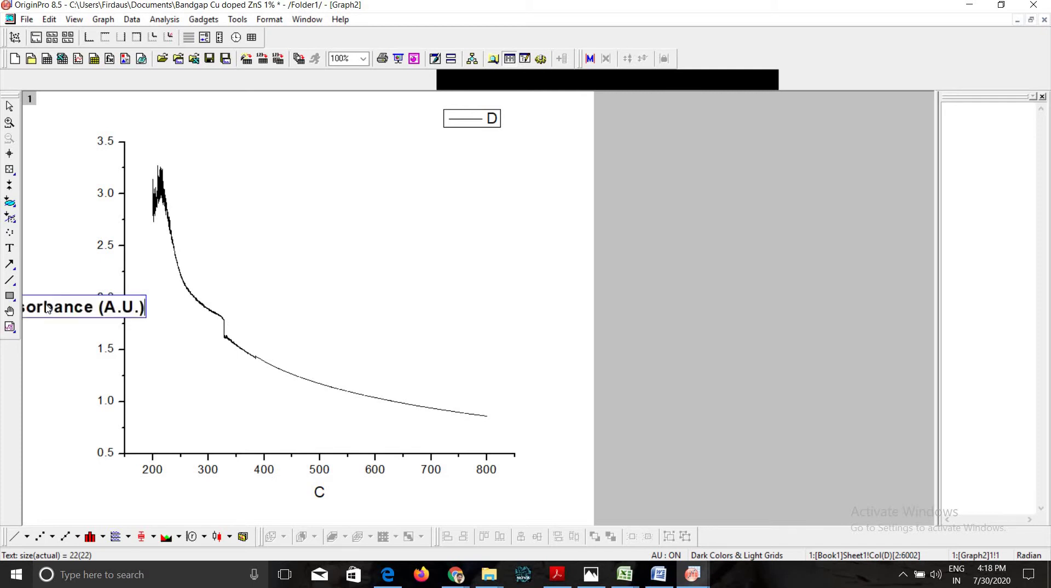
# Step: Copy the X axis title "Wavelength (nm)" from the graph in the "absorbance ZnS_Ni 3%" project
pyautogui.click(319, 498)
pyautogui.click(318, 495)
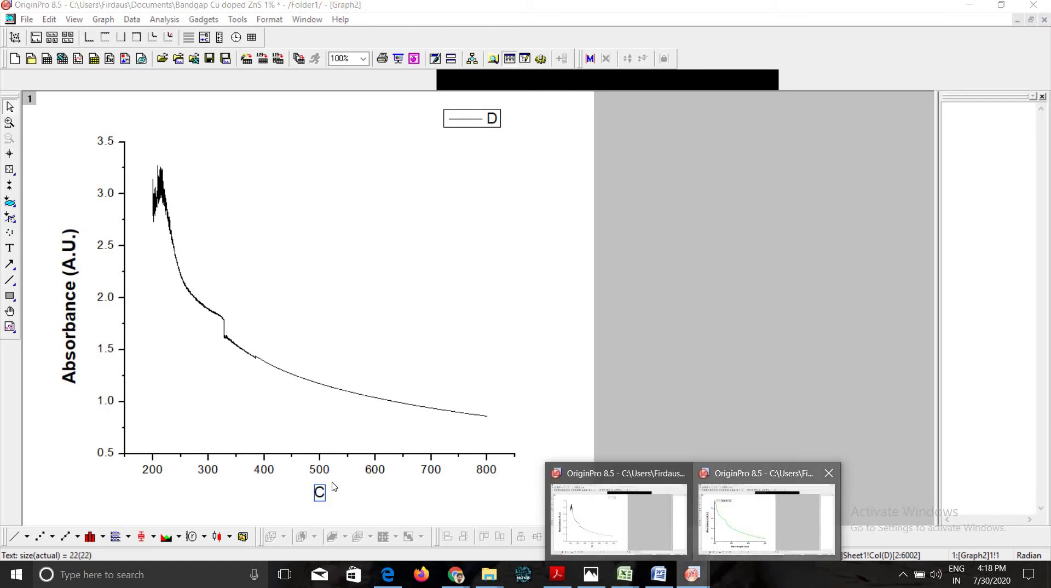
pyautogui.click(756, 520)
pyautogui.click(281, 499)
pyautogui.rightClick(281, 499)
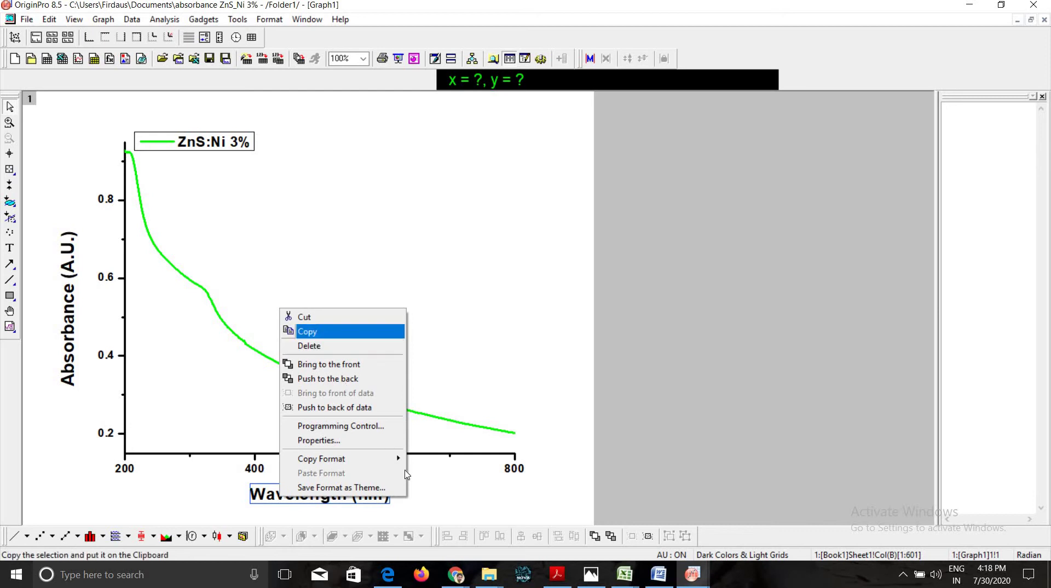
pyautogui.click(306, 332)
# Step: Return to the Cu doped ZnS project and replace Graph2's X axis title with the copied "Wavelength (nm)"
pyautogui.click(692, 576)
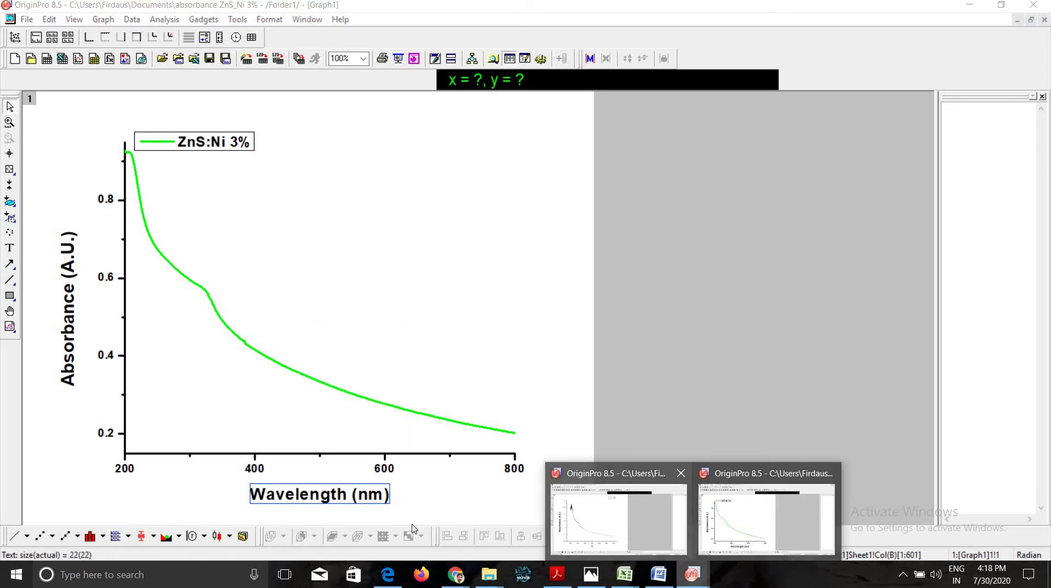
pyautogui.click(758, 523)
pyautogui.doubleClick(322, 493)
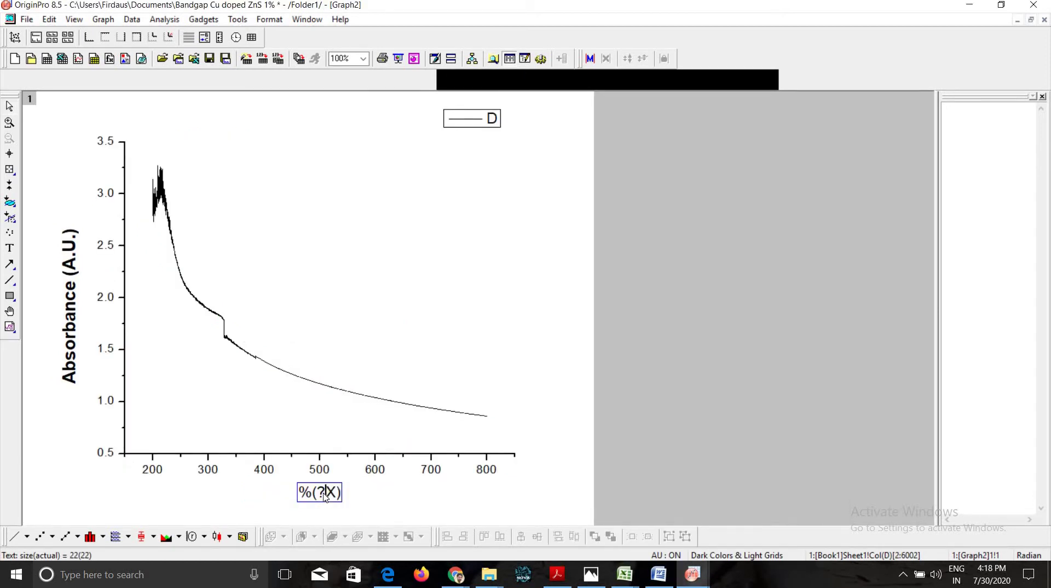
pyautogui.hotkey('ctrl', 'a')
pyautogui.press('BackSpace')
pyautogui.hotkey('ctrl', 'v')
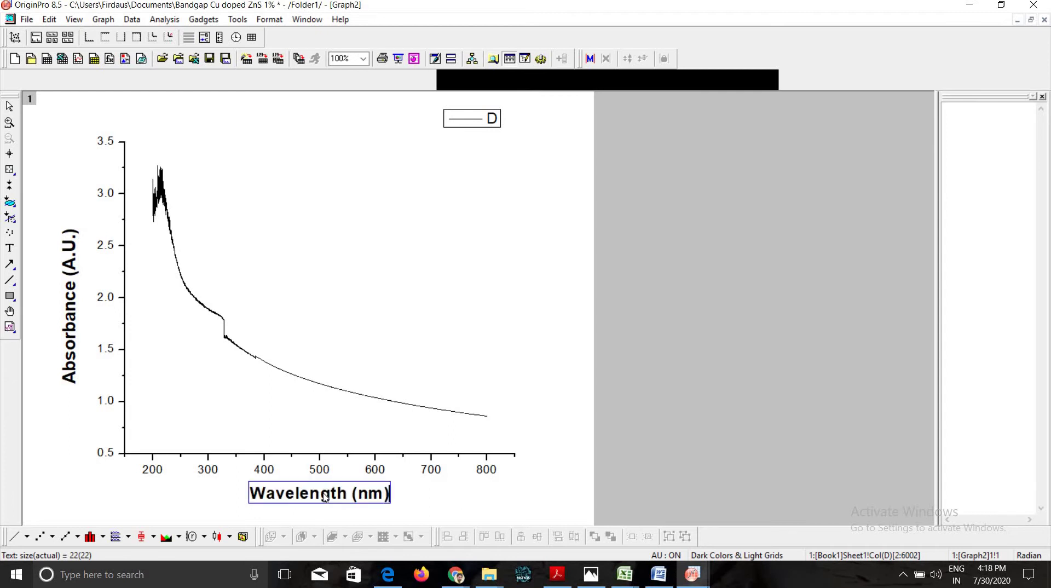
pyautogui.click(505, 514)
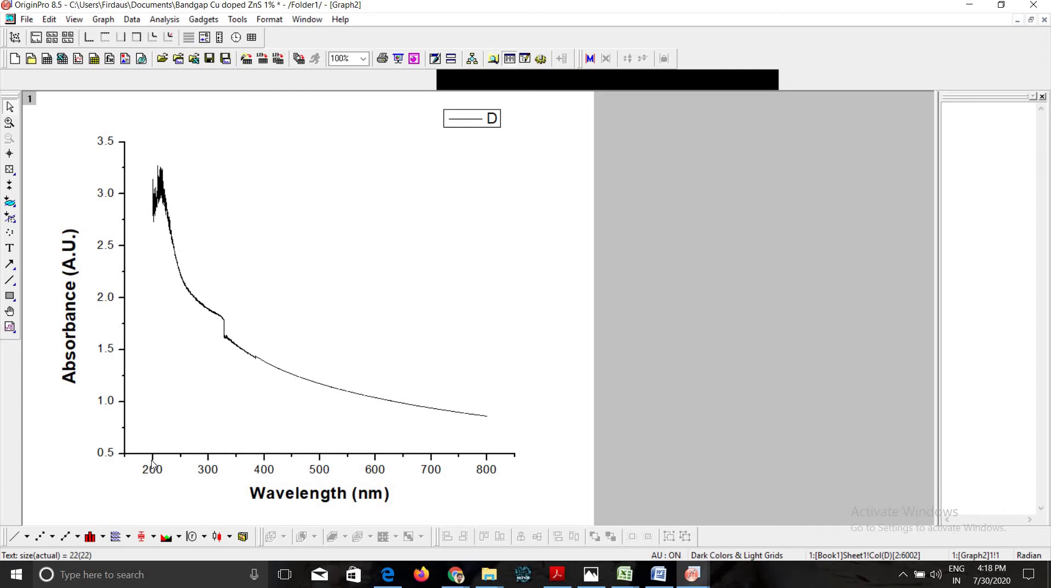
# Step: Make the X axis tick labels bold and set their size to 28 points
pyautogui.click(153, 463)
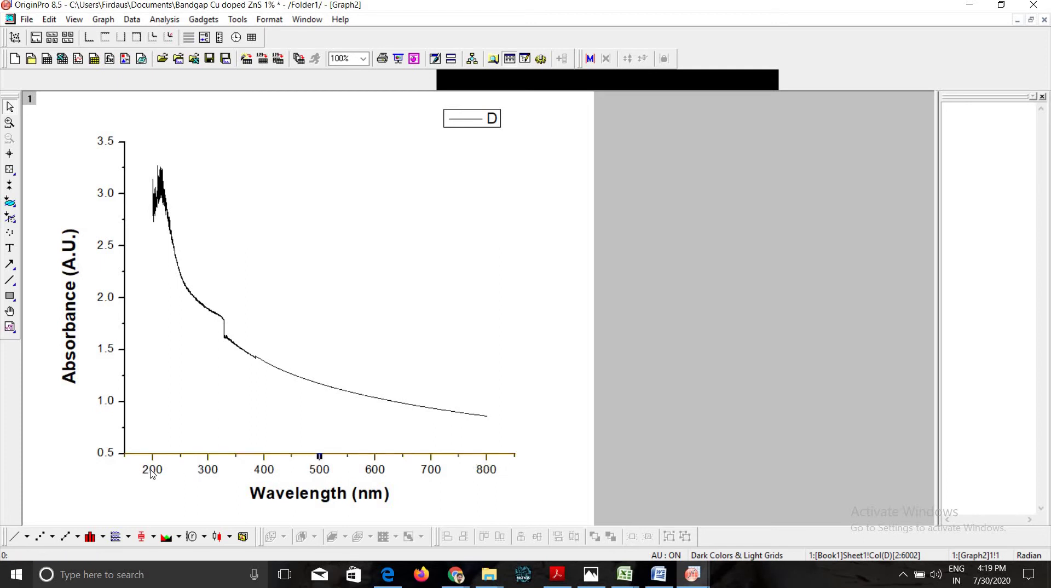
pyautogui.doubleClick(152, 474)
pyautogui.hotkey('alt', 'b')
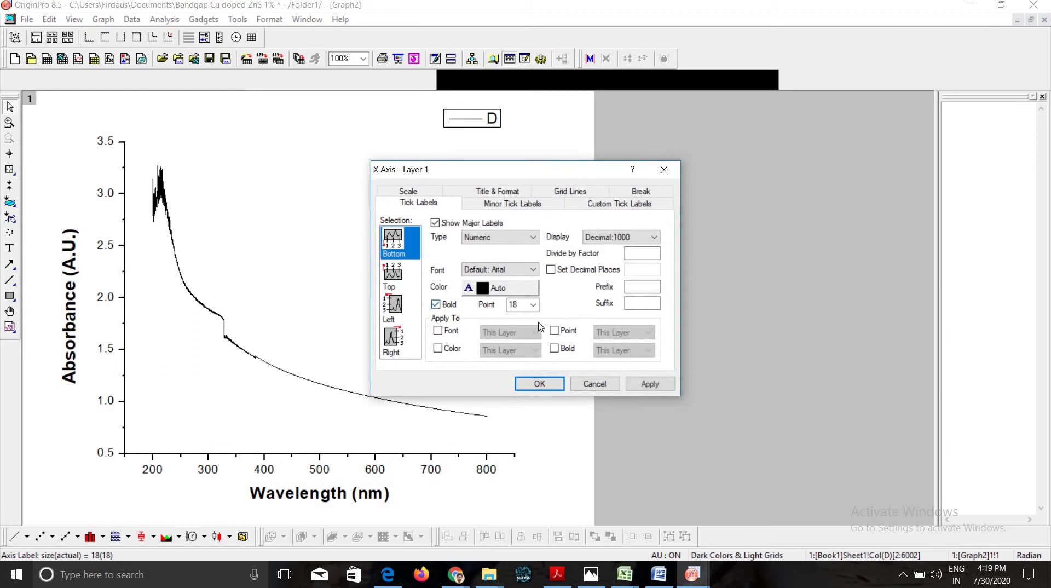
pyautogui.click(531, 304)
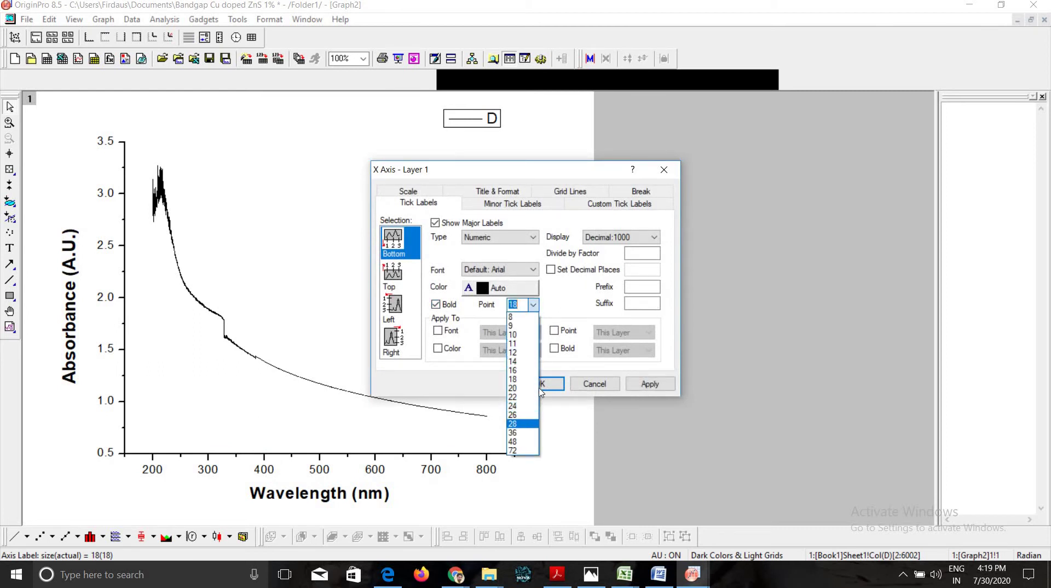
pyautogui.click(524, 424)
pyautogui.click(548, 384)
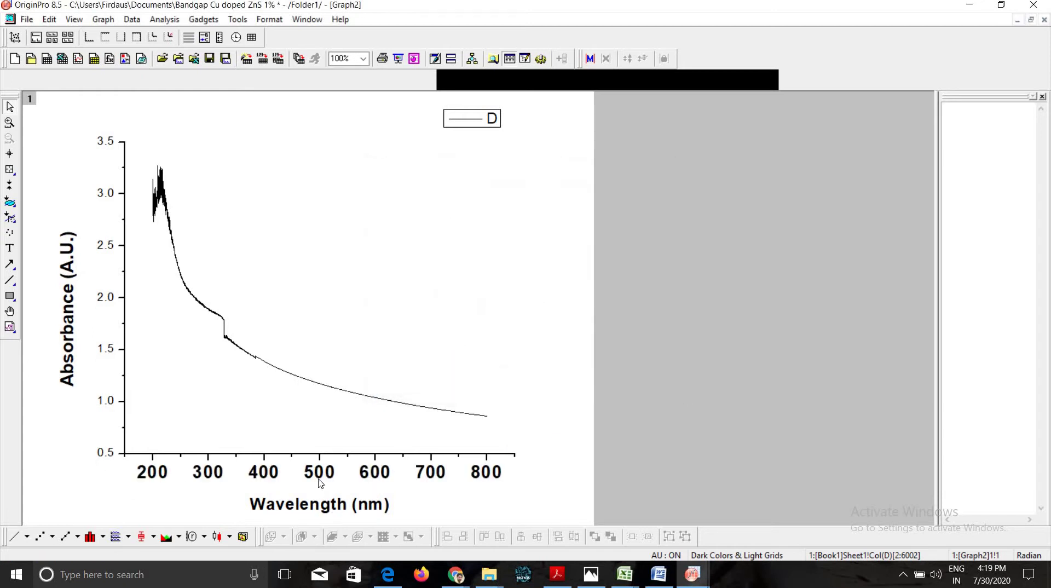
# Step: Set the X axis scale to run from 200 to 800
pyautogui.rightClick(323, 474)
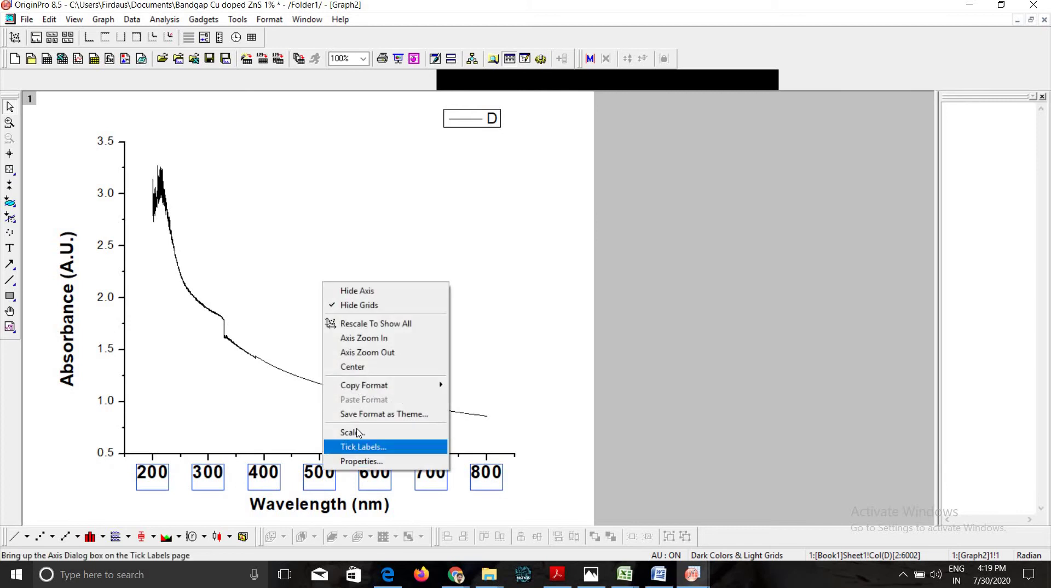
pyautogui.click(356, 447)
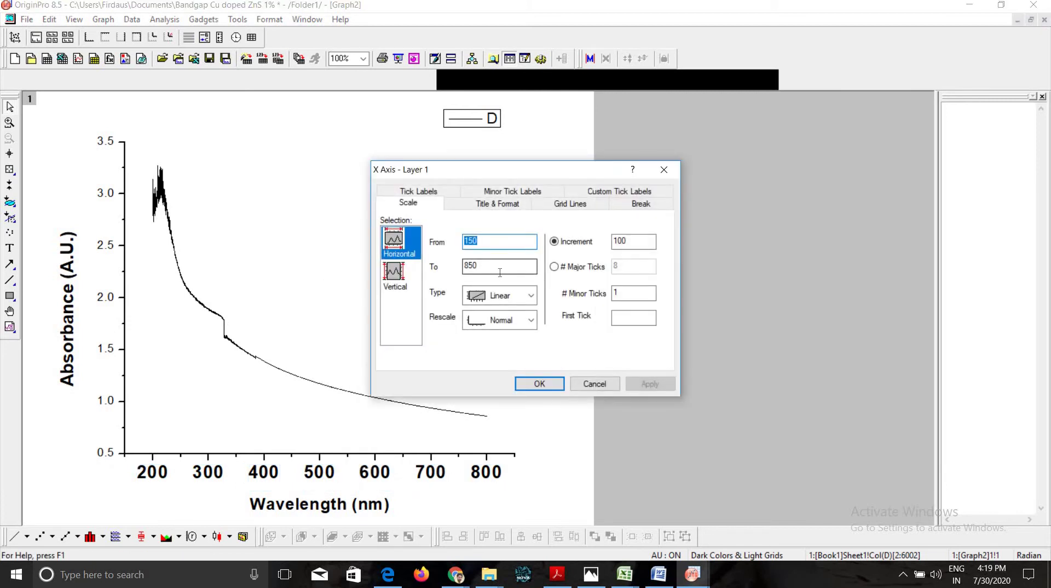
pyautogui.press('BackSpace')
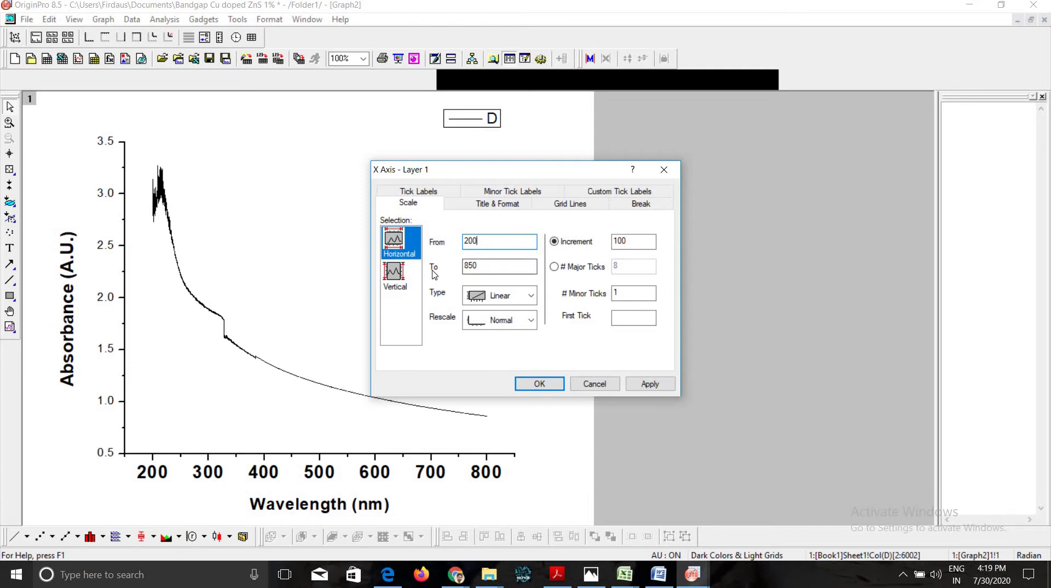
pyautogui.press('Tab')
pyautogui.press('BackSpace')
pyautogui.click(543, 383)
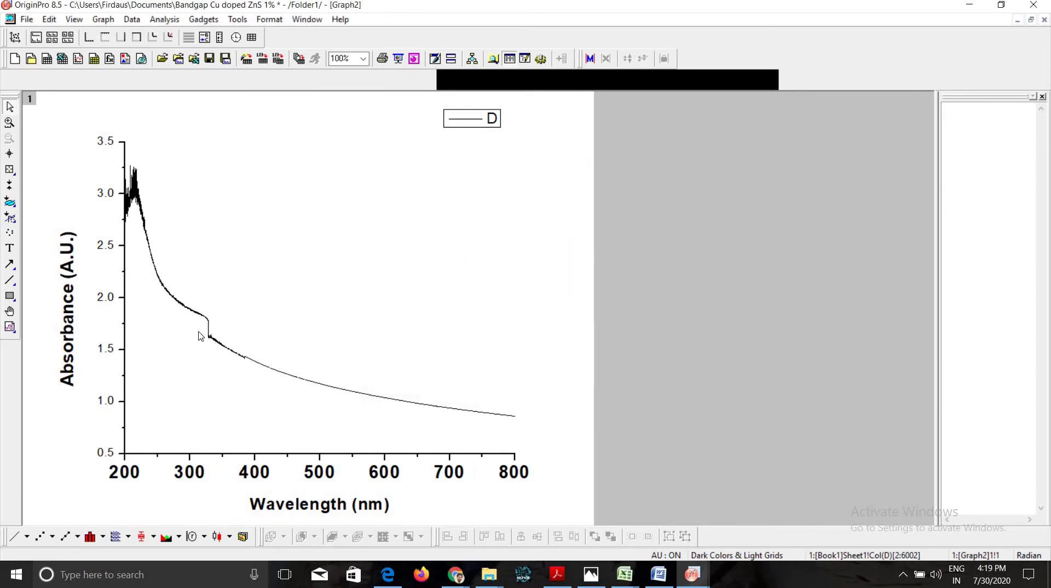
# Step: Make the Y axis tick labels bold and set their size to 24 points
pyautogui.doubleClick(105, 247)
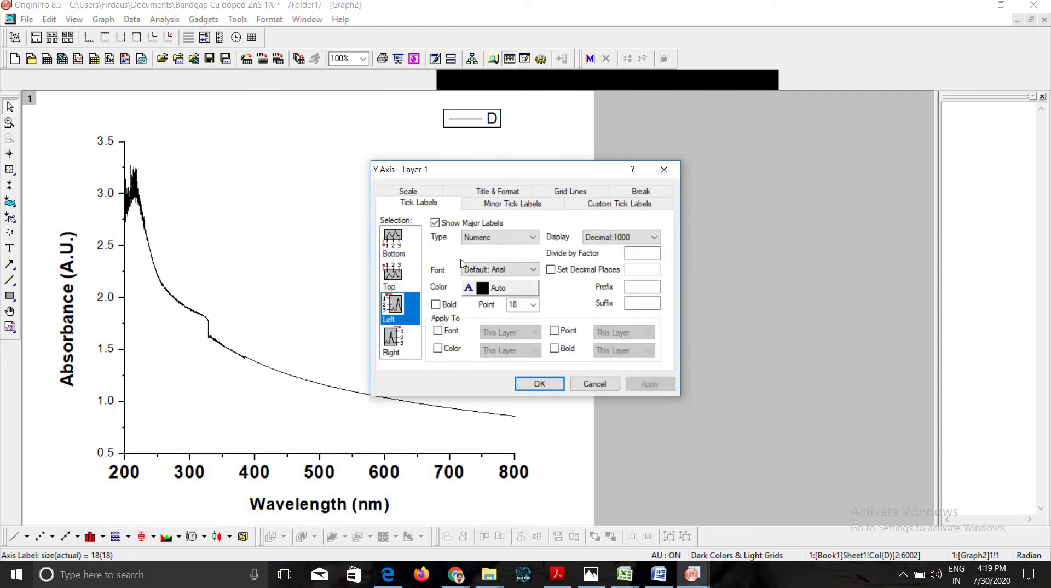
pyautogui.click(436, 304)
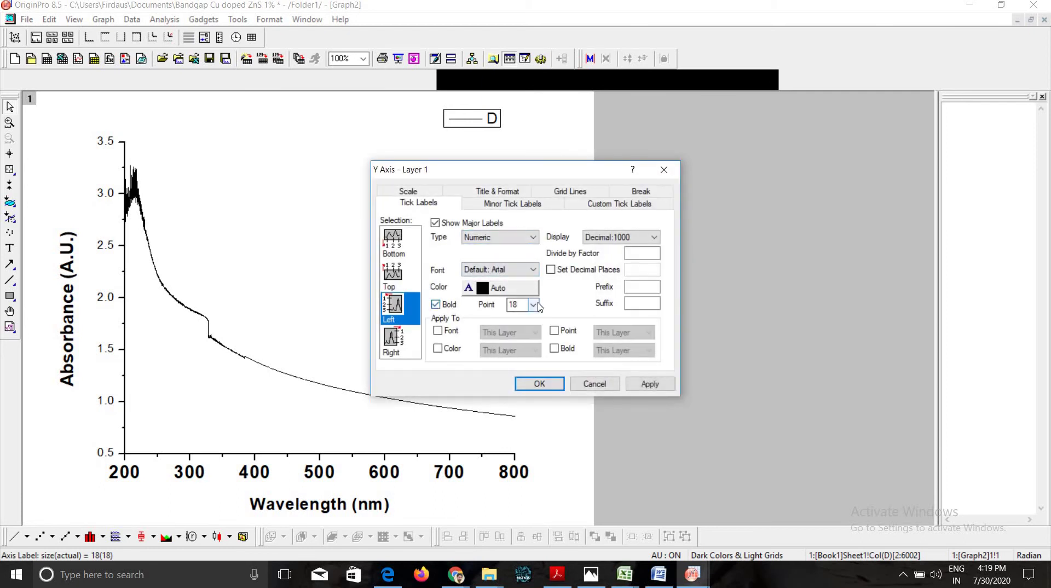
pyautogui.click(533, 304)
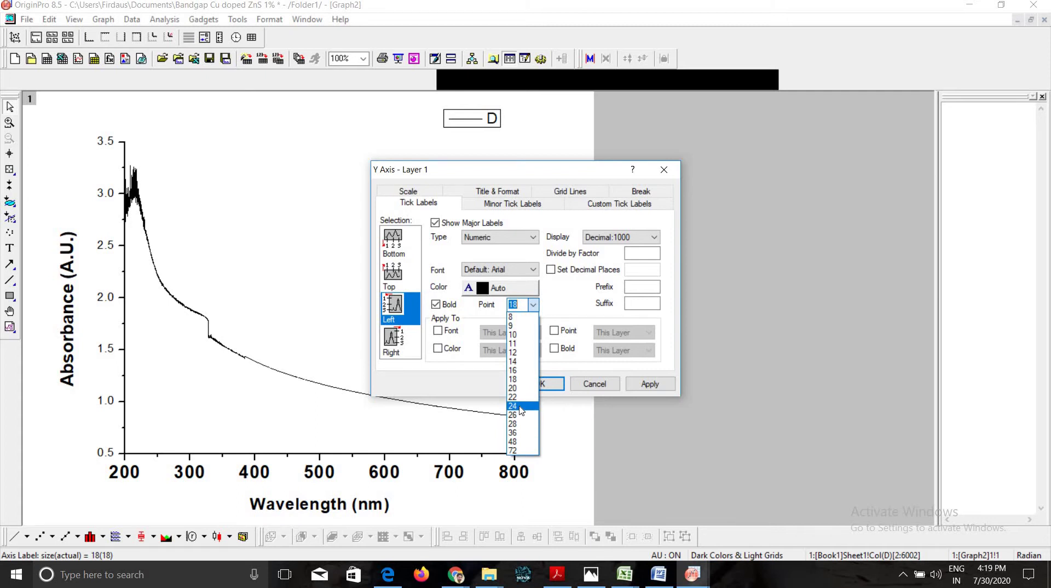
pyautogui.click(520, 406)
pyautogui.click(539, 384)
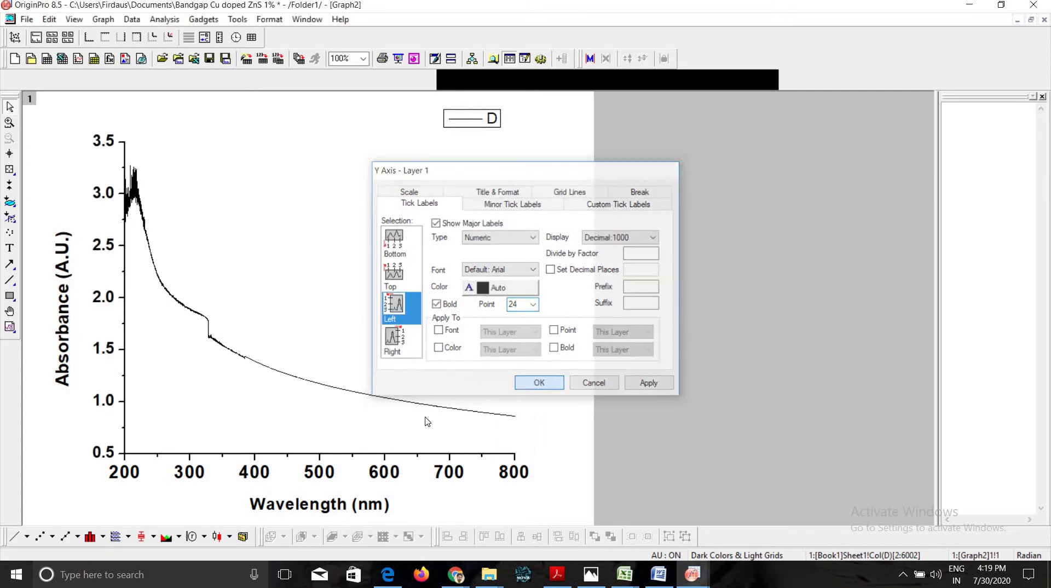
pyautogui.click(257, 481)
pyautogui.rightClick(258, 481)
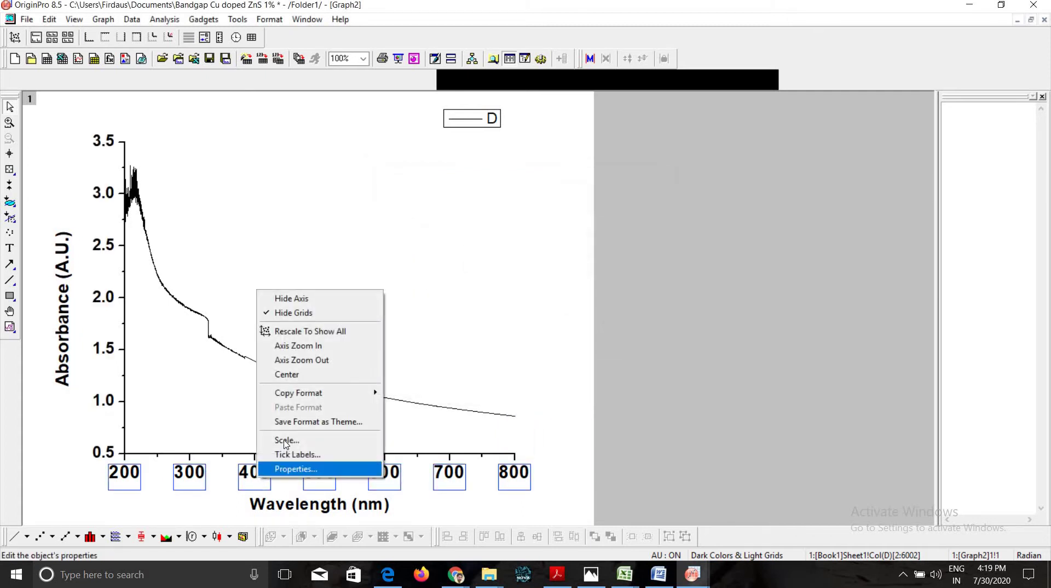
pyautogui.click(288, 440)
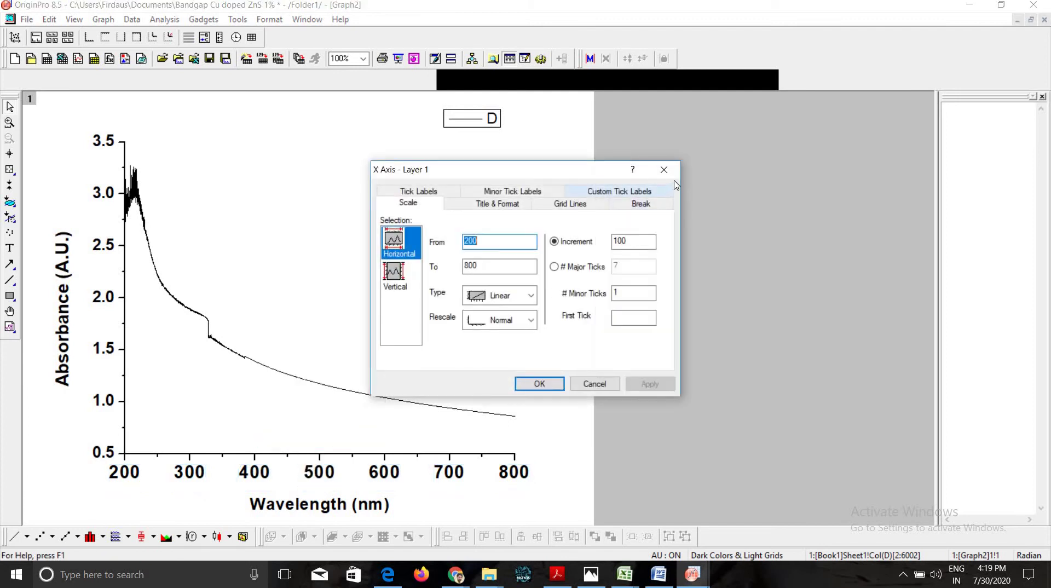
pyautogui.click(516, 193)
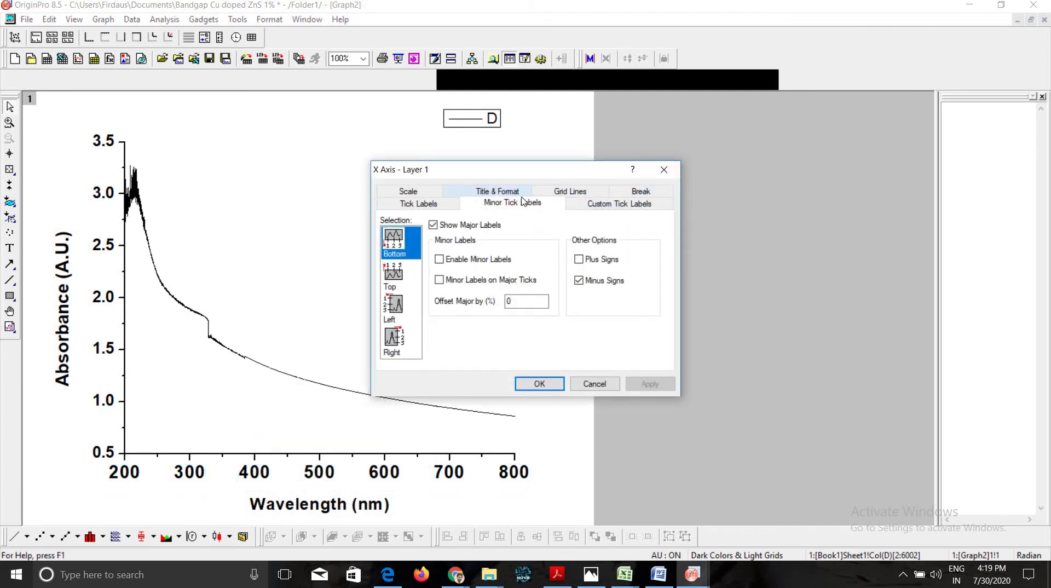
pyautogui.click(484, 192)
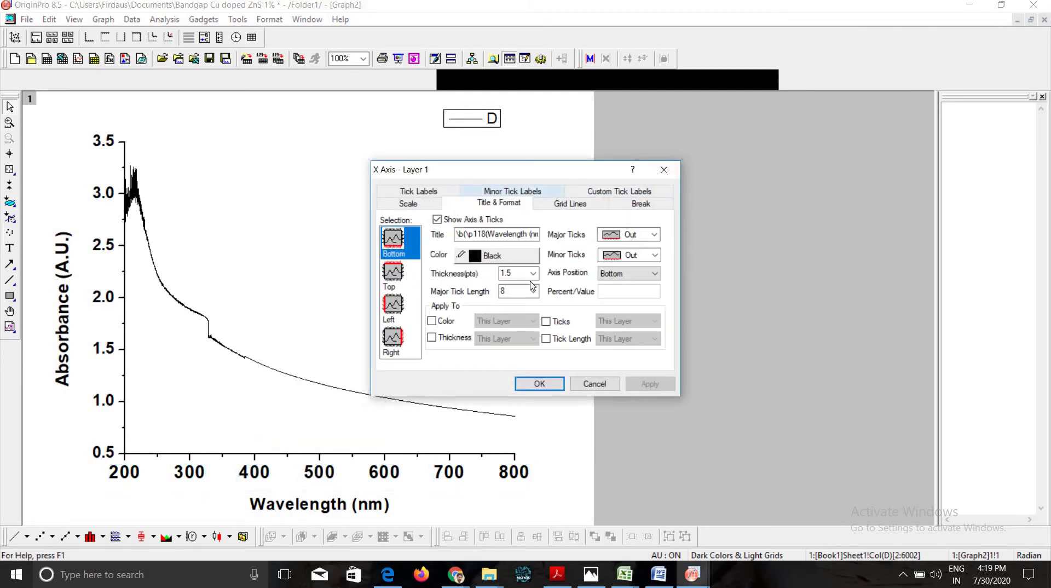
pyautogui.click(664, 169)
# Step: Set the X axis tick label size to 24 points
pyautogui.click(325, 472)
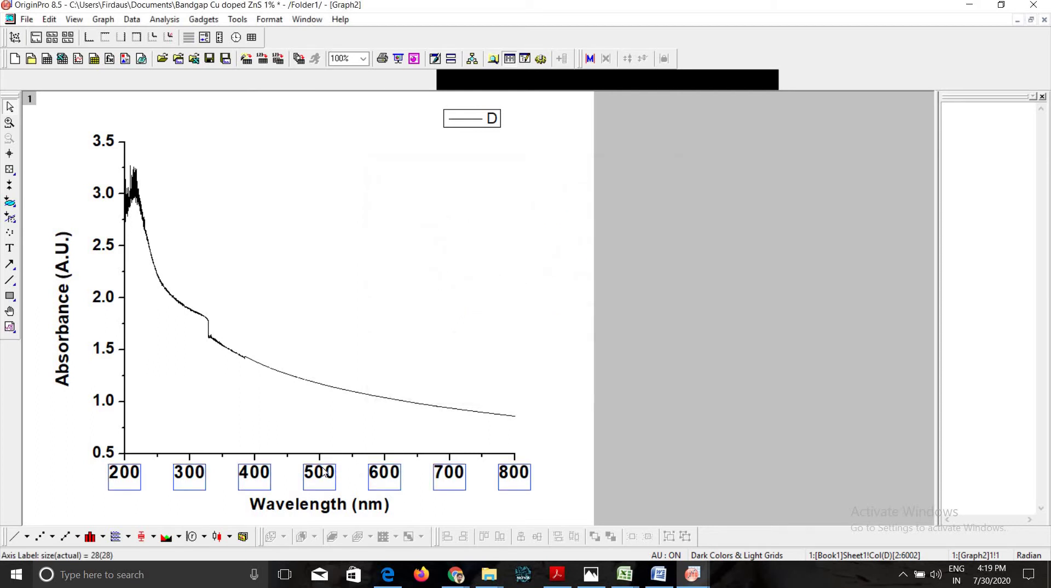
pyautogui.rightClick(324, 470)
pyautogui.click(351, 443)
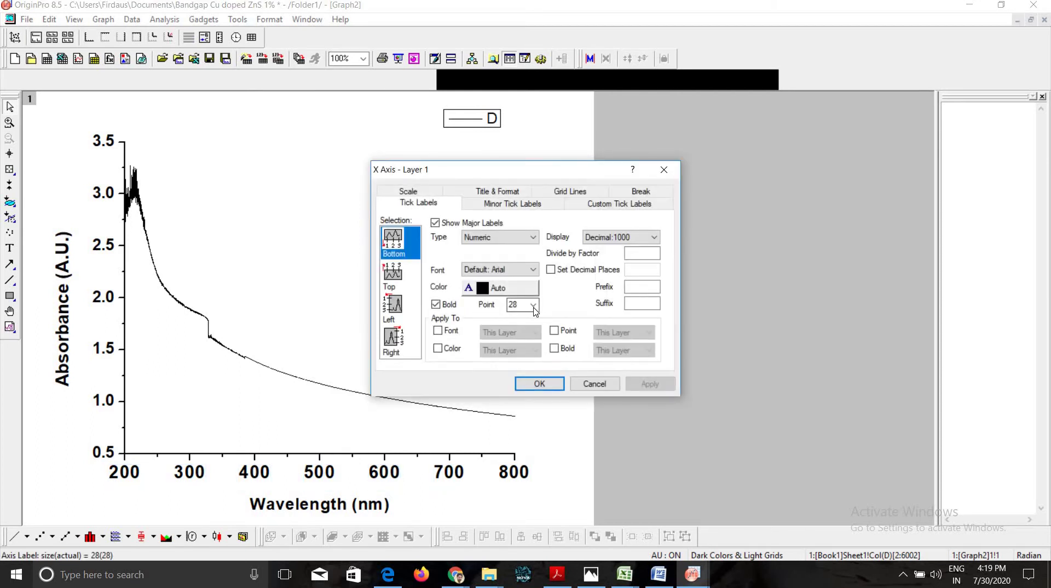
pyautogui.click(532, 305)
pyautogui.click(536, 381)
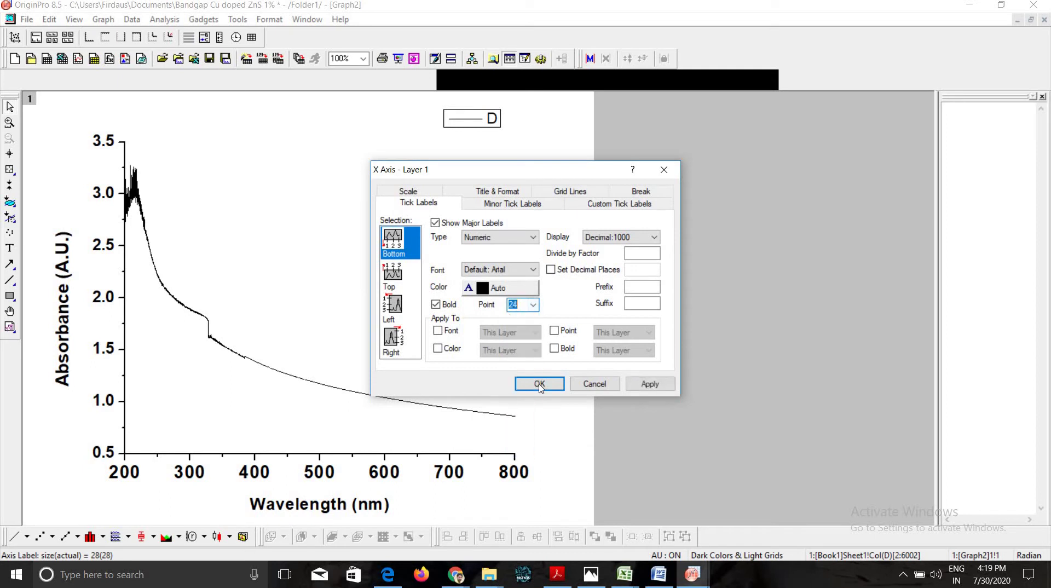
pyautogui.click(541, 387)
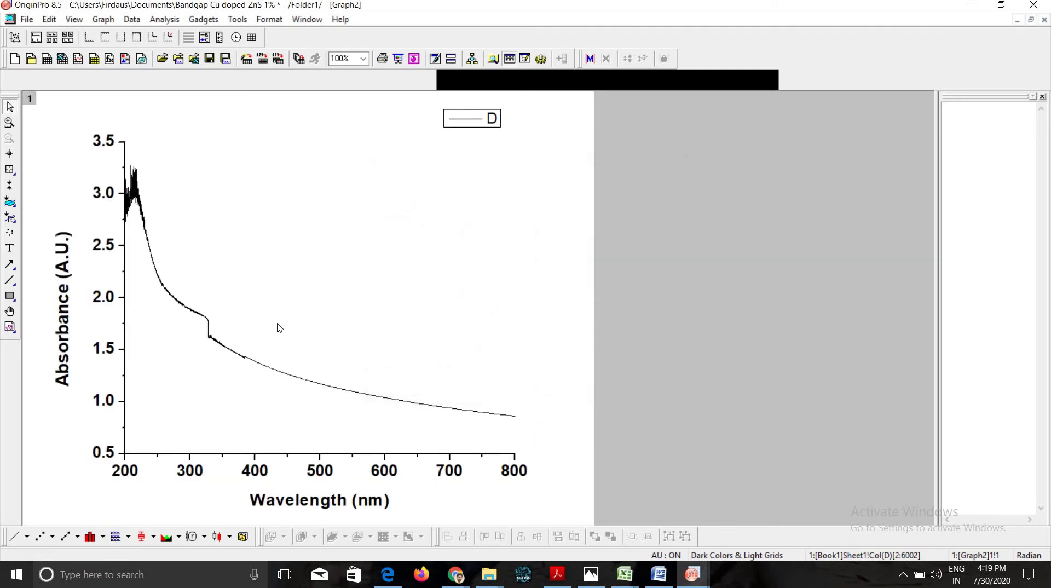
# Step: Set the absorbance curve's line width to 3 and its color to red
pyautogui.click(273, 372)
pyautogui.rightClick(272, 369)
pyautogui.click(303, 340)
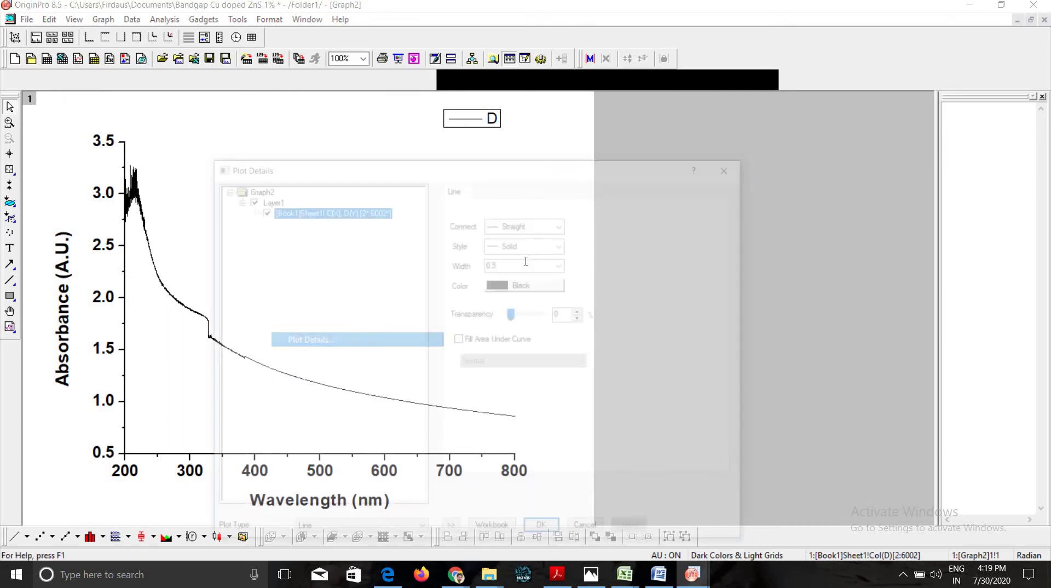
pyautogui.click(563, 265)
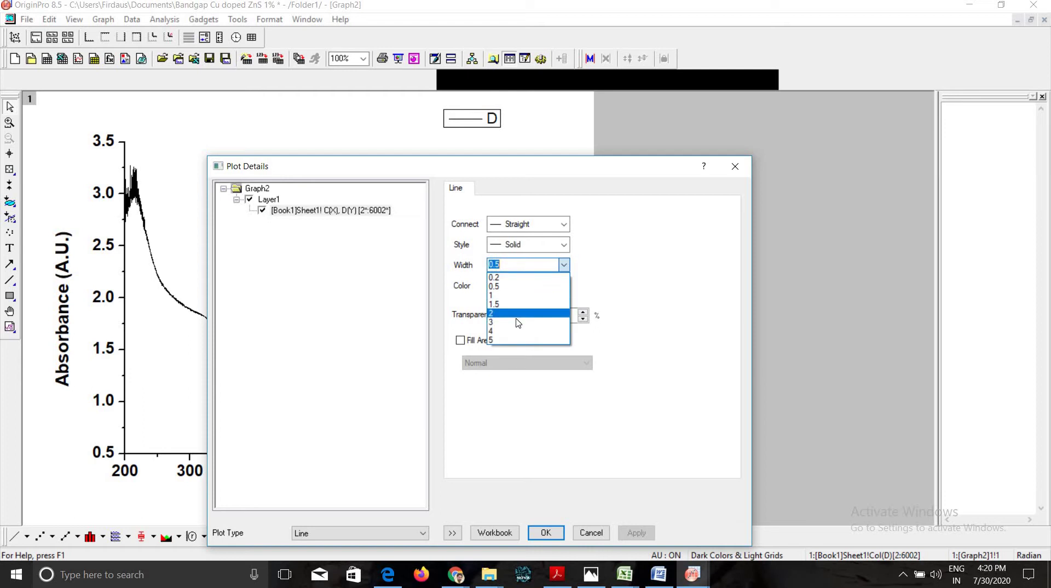
pyautogui.click(518, 312)
pyautogui.click(565, 285)
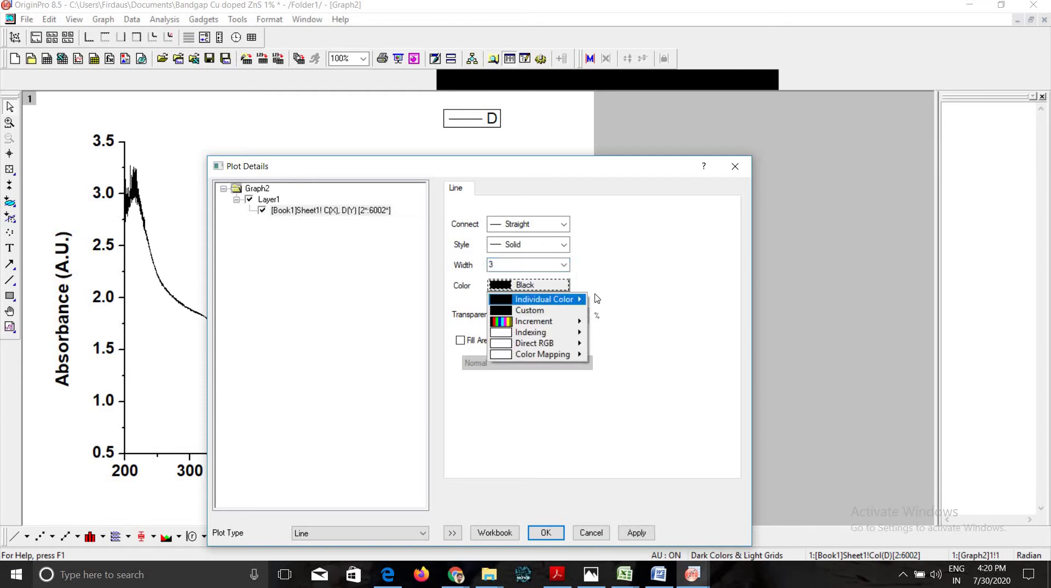
pyautogui.moveTo(572, 300)
pyautogui.click(611, 311)
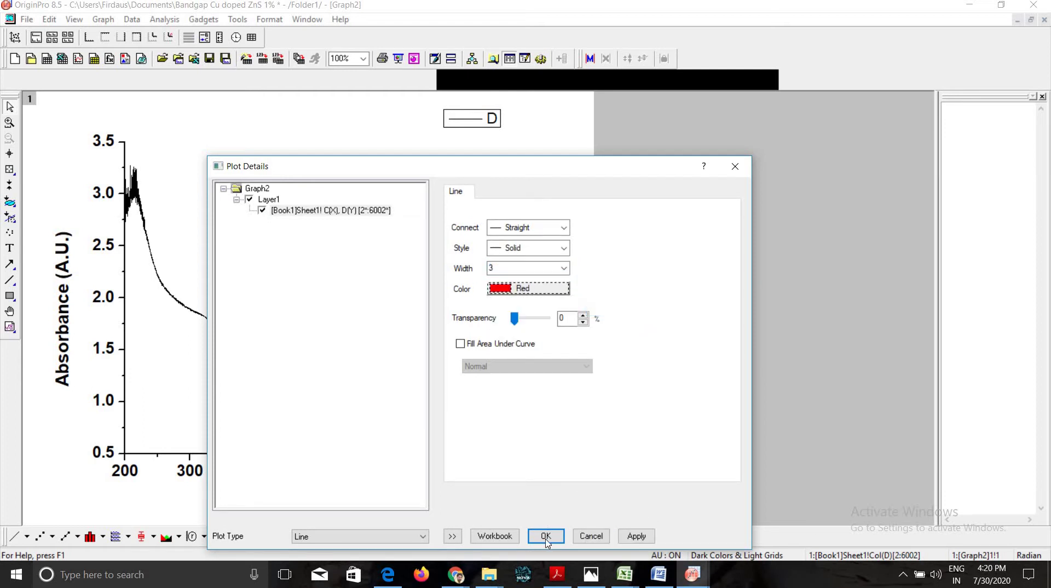
pyautogui.click(546, 538)
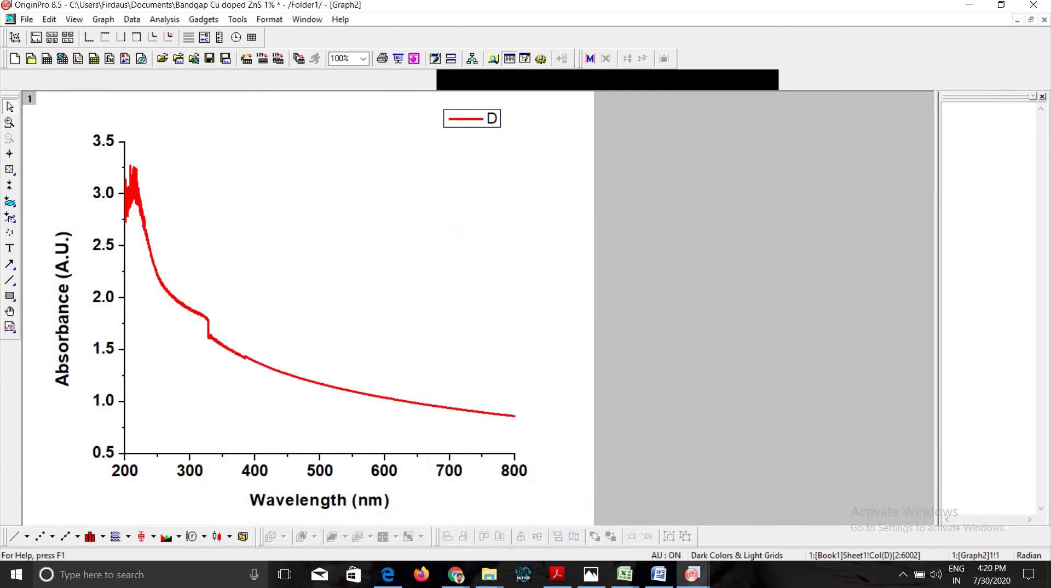
# Step: Switch to Word to examine the reference absorbance graphs for Ni doped ZnS, and return to OriginPro
pyautogui.click(659, 574)
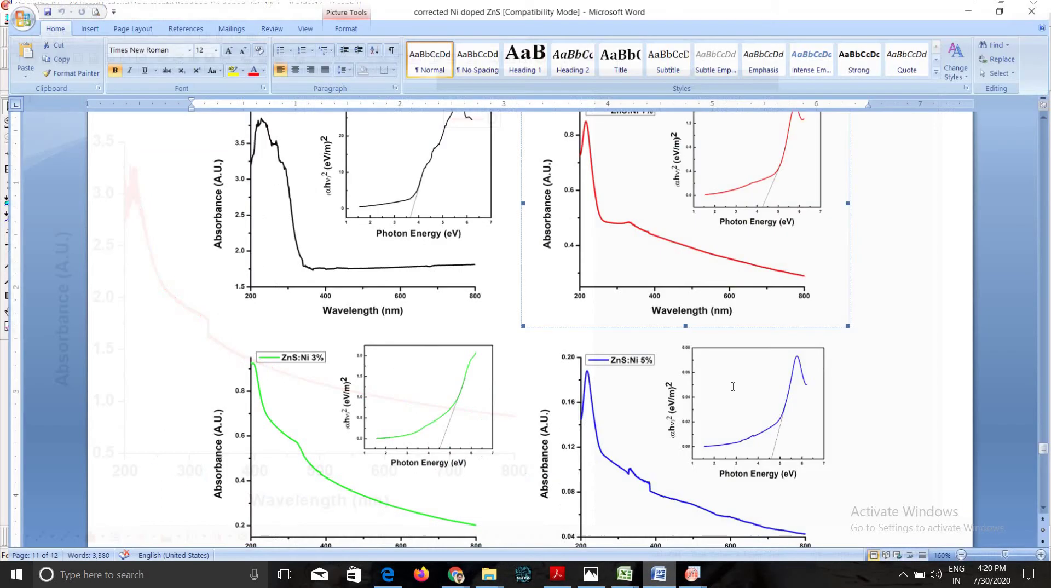
pyautogui.scroll(3, 644, 270)
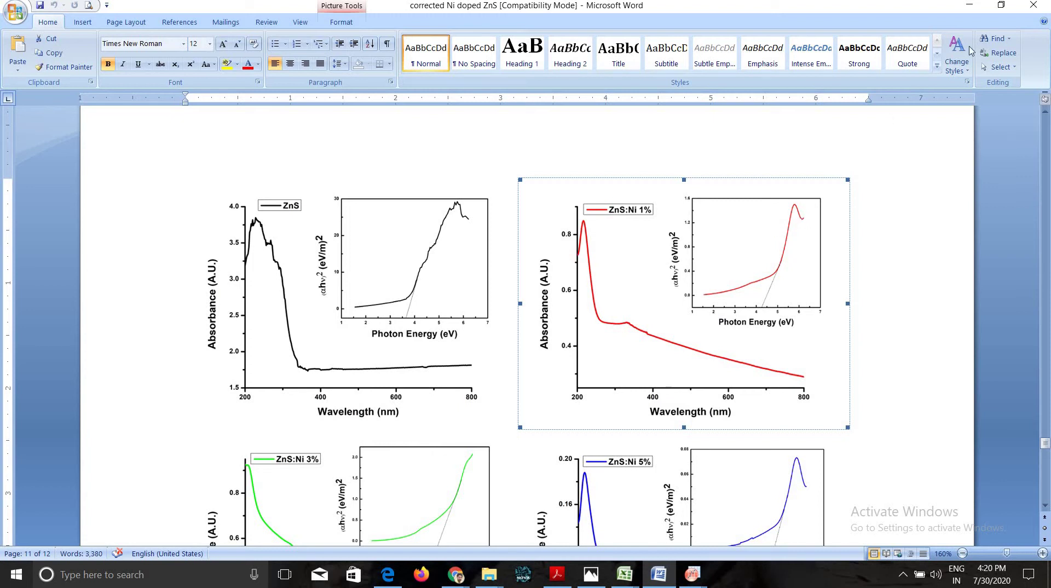
pyautogui.click(970, 7)
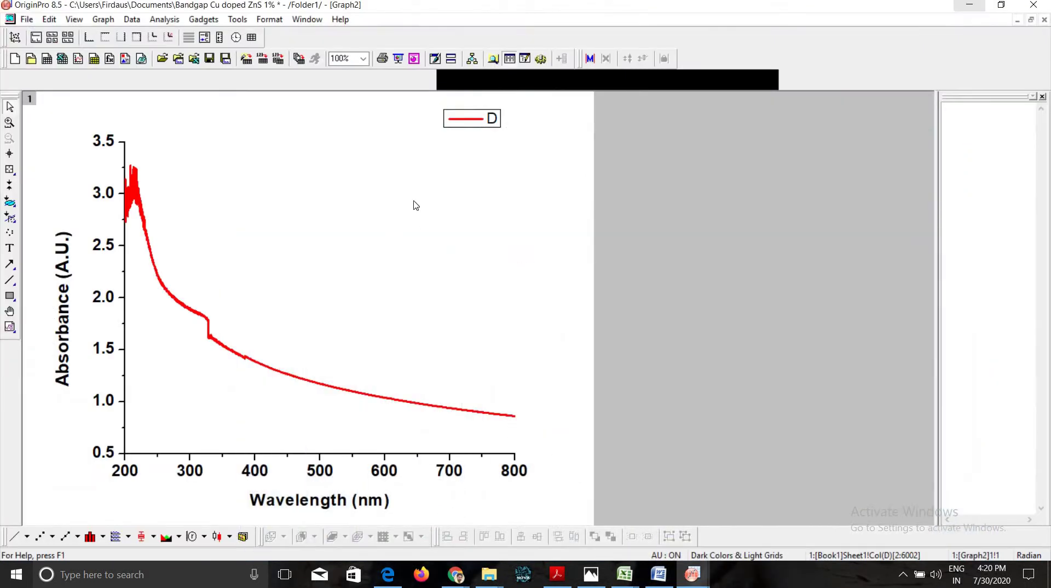
# Step: Move the legend beside the curve's peak near the Y axis and change its text to "ZnS:Cu 1%"
pyautogui.click(457, 126)
pyautogui.moveTo(491, 123); pyautogui.dragTo(195, 160)
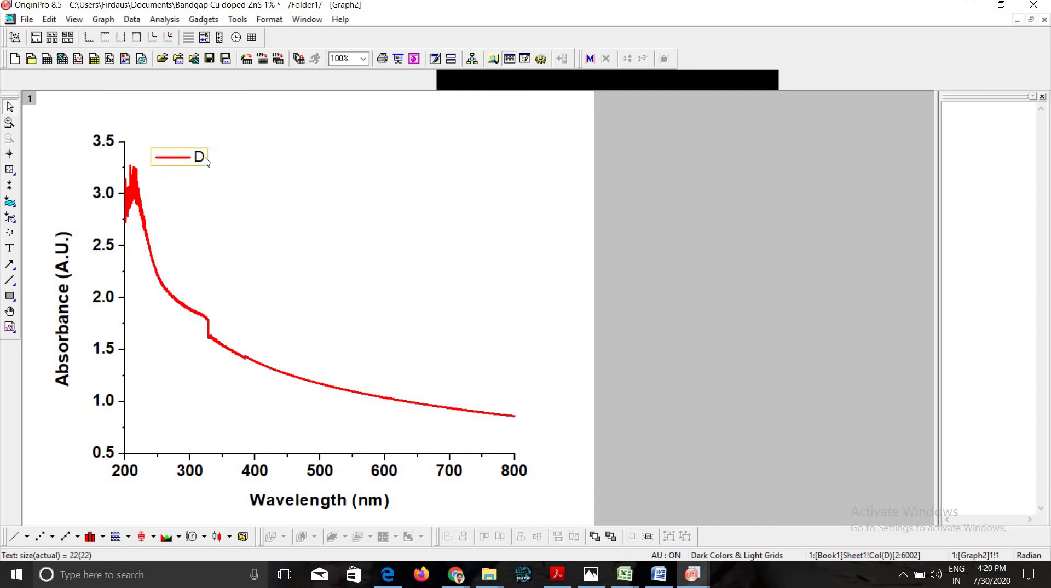
pyautogui.doubleClick(220, 159)
pyautogui.click(221, 158)
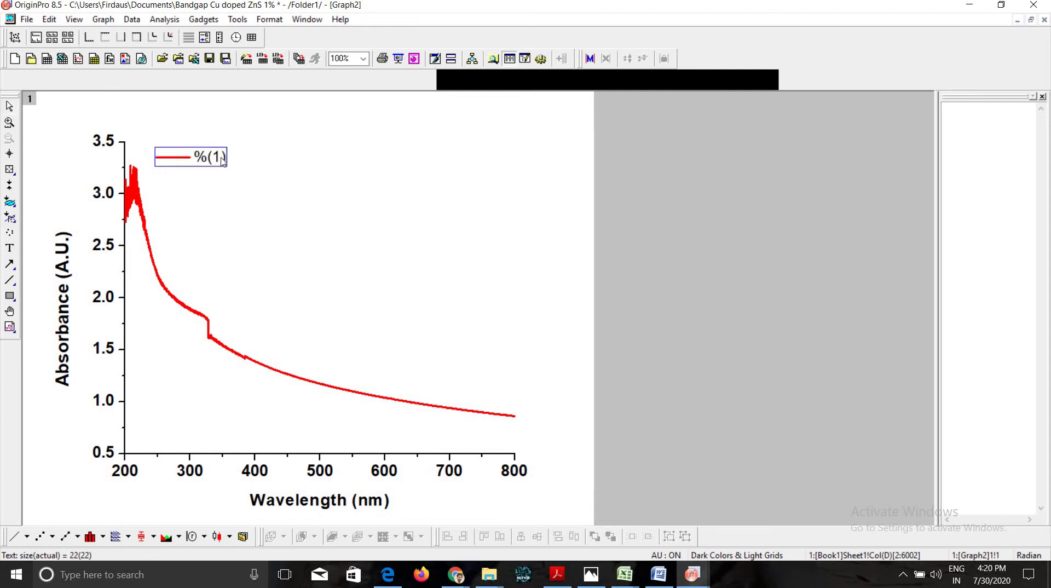
pyautogui.press('BackSpace')
pyautogui.write('ZnS:Cu')
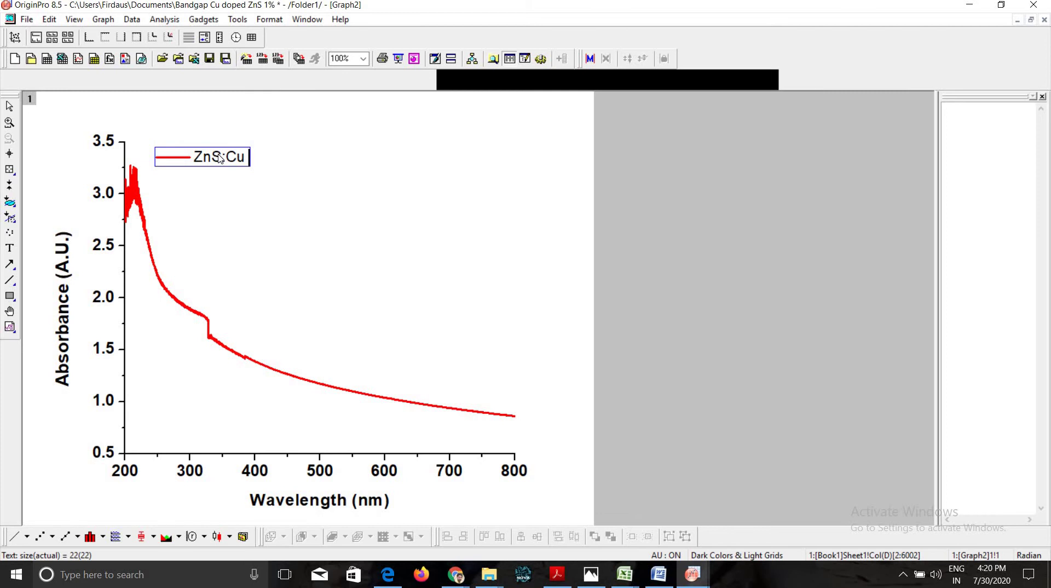
pyautogui.write(' 1%')
pyautogui.click(184, 168)
# Step: Make the legend text bold and set its size to 26
pyautogui.click(211, 157)
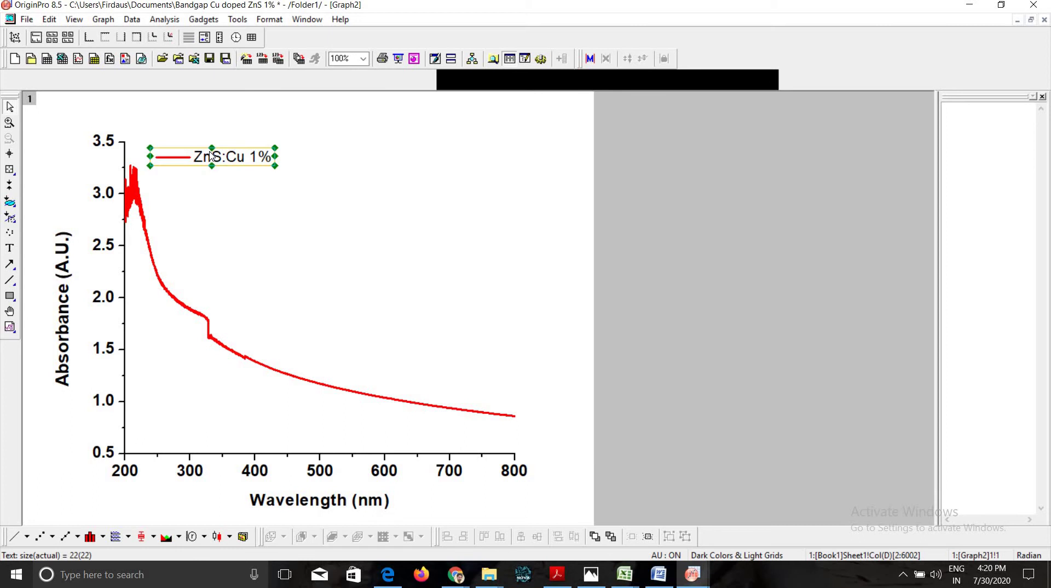
pyautogui.rightClick(211, 156)
pyautogui.click(236, 316)
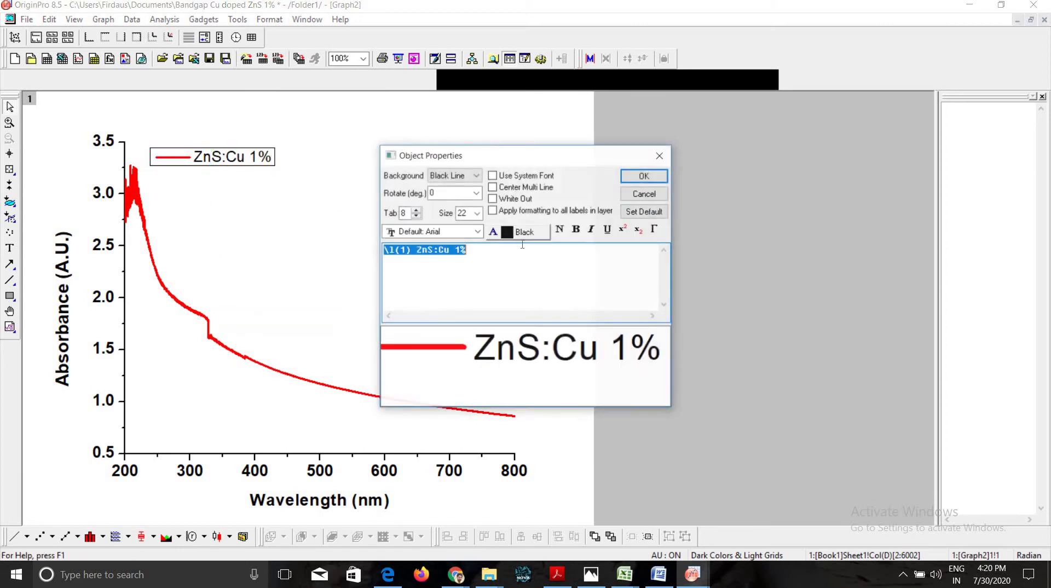
pyautogui.click(576, 229)
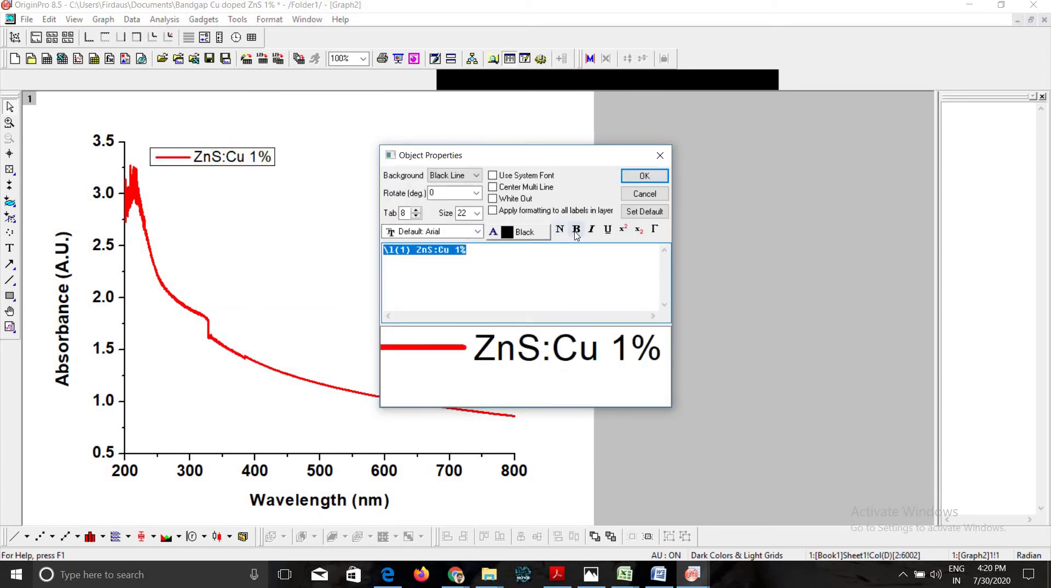
pyautogui.click(477, 213)
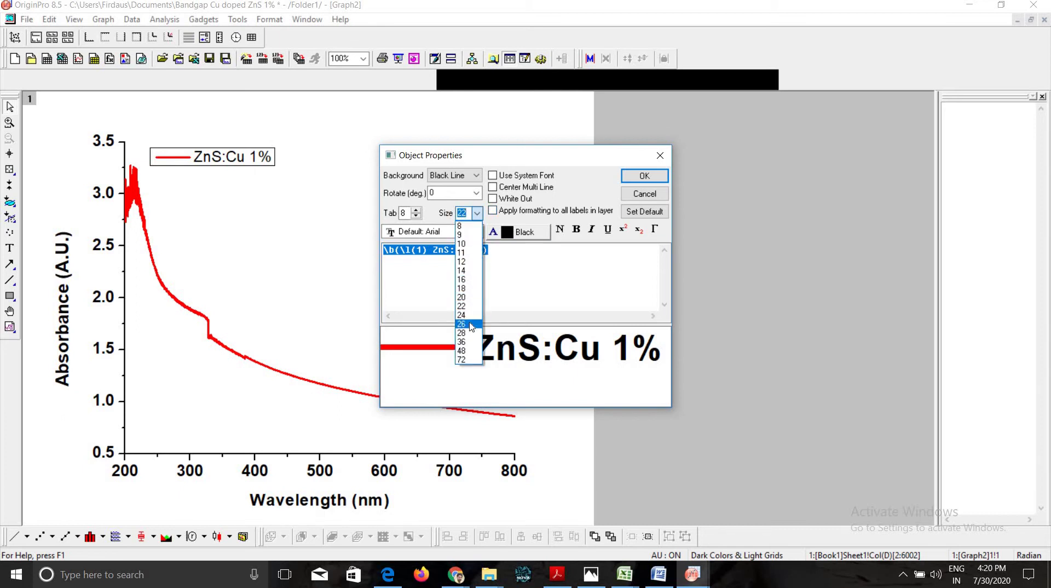
pyautogui.click(470, 324)
pyautogui.click(641, 176)
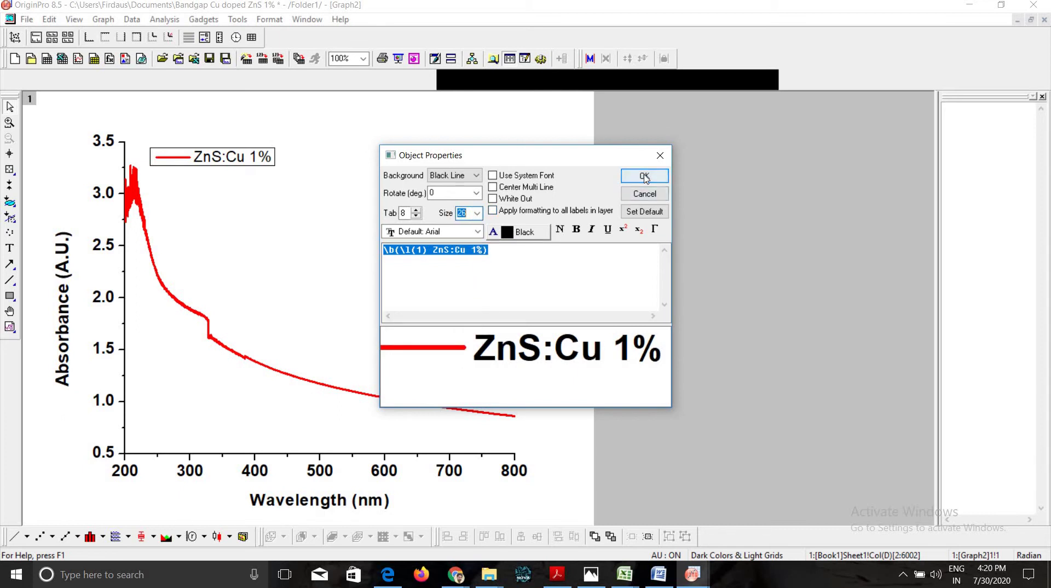
pyautogui.click(361, 210)
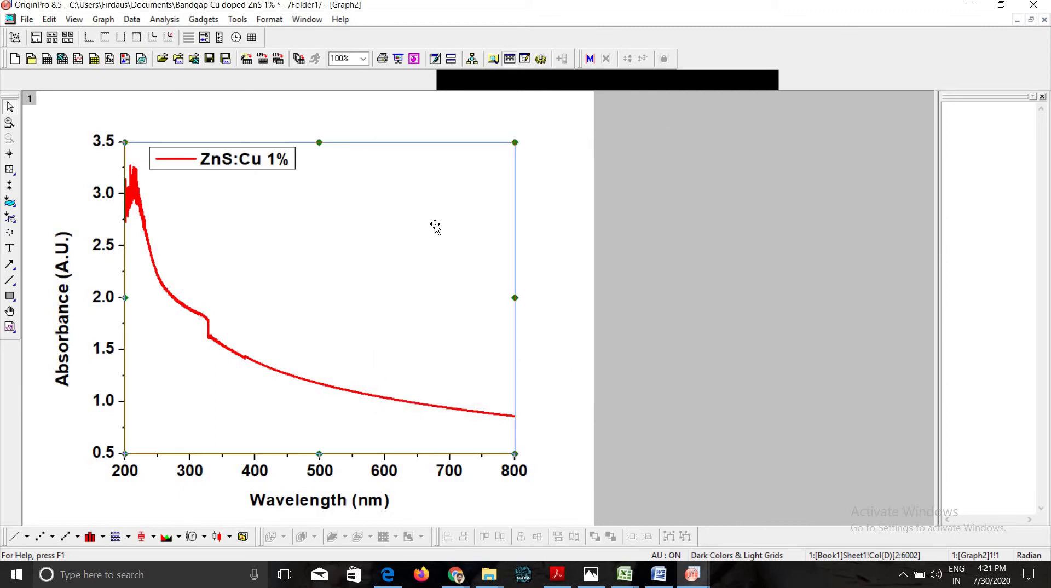
pyautogui.click(723, 252)
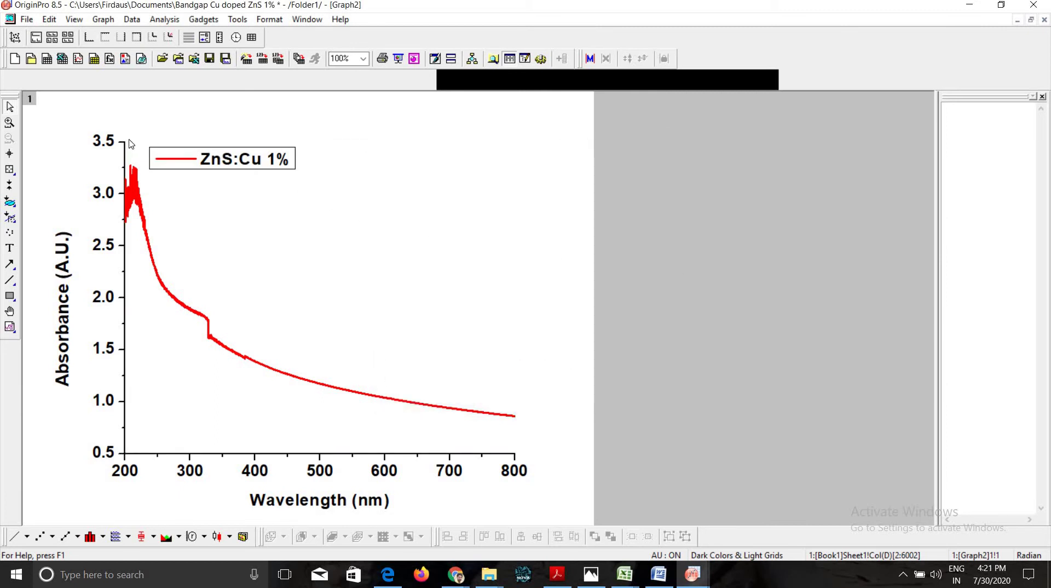
# Step: Increase the line thickness of the bottom X axis
pyautogui.click(125, 301)
pyautogui.rightClick(125, 301)
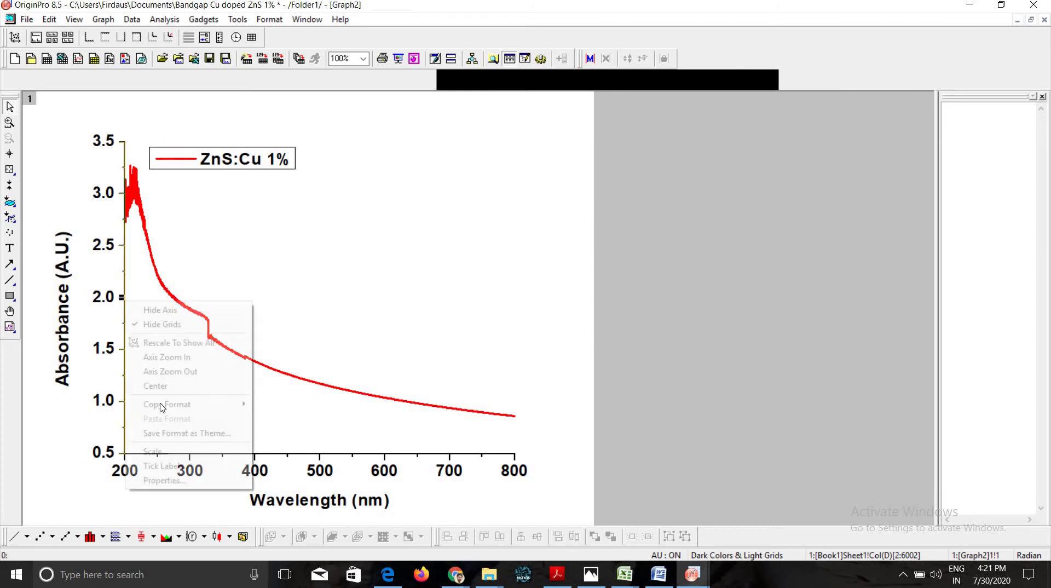
pyautogui.click(179, 466)
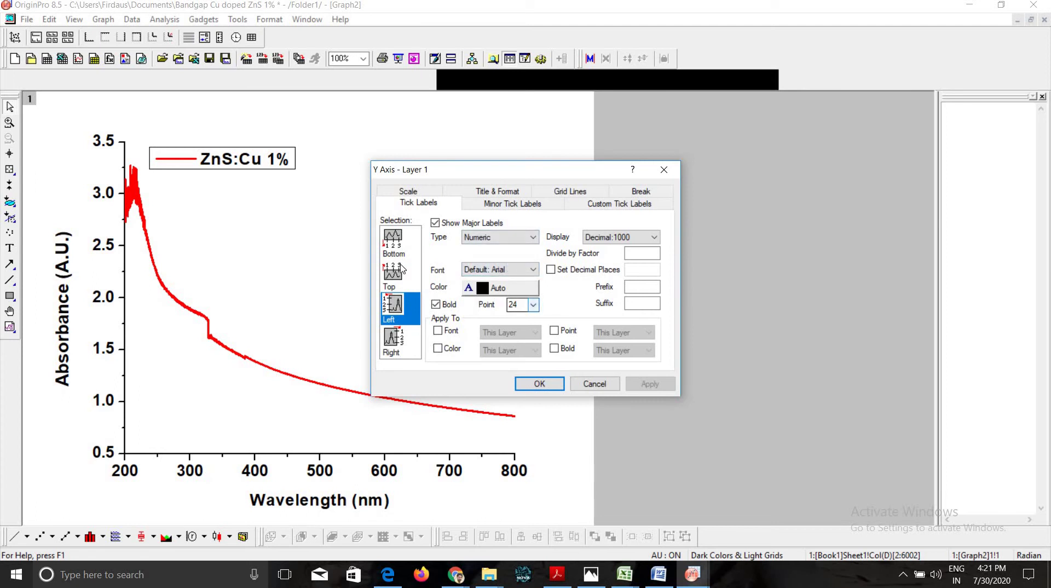
pyautogui.click(394, 235)
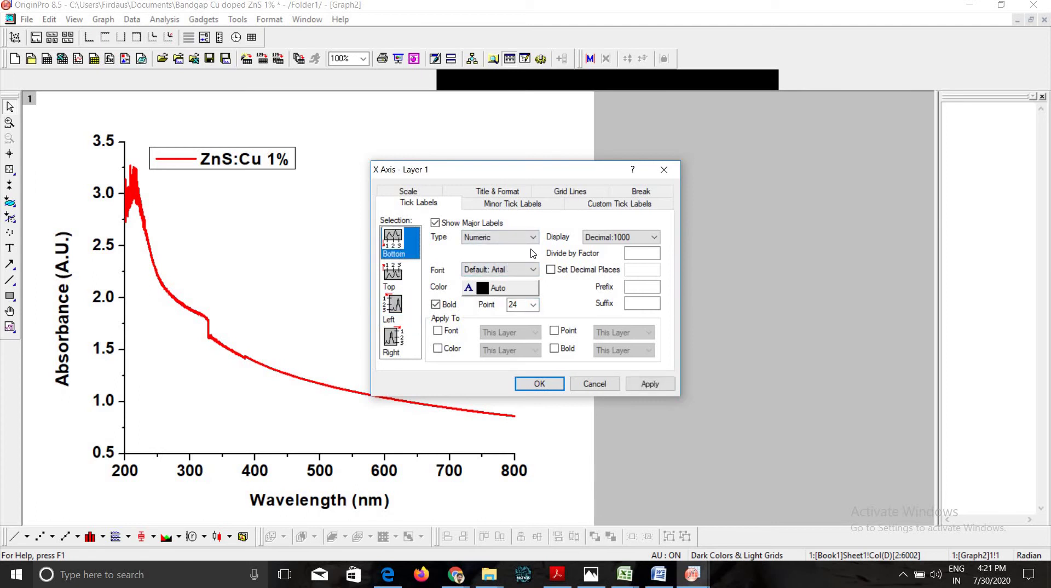
pyautogui.click(498, 191)
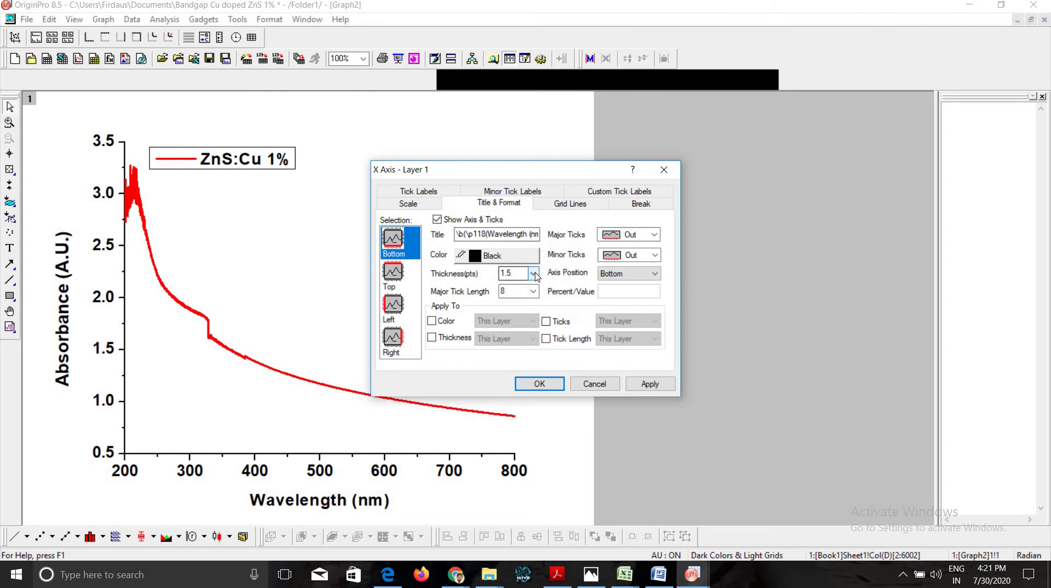
pyautogui.click(532, 274)
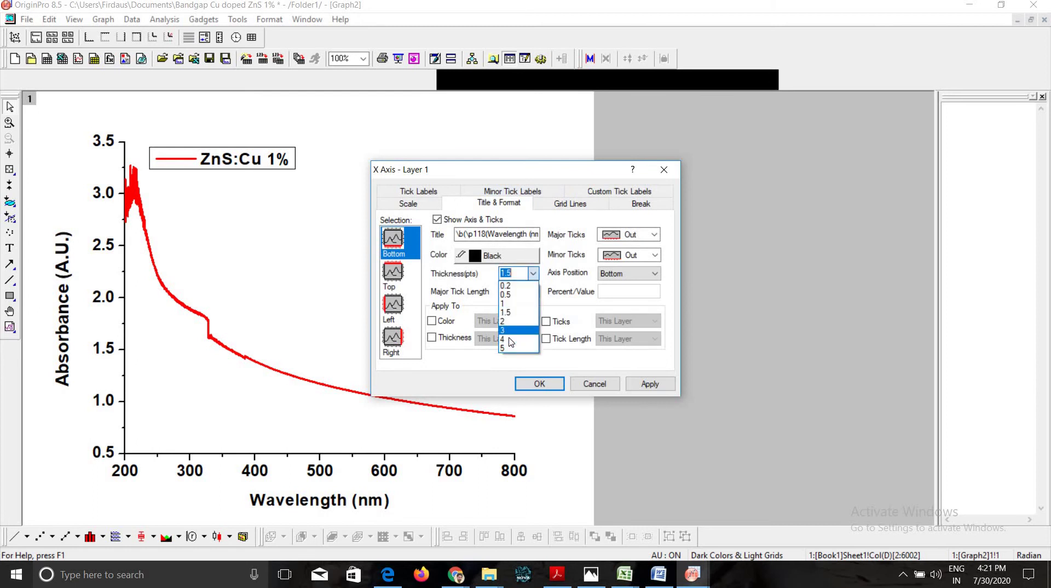
pyautogui.click(537, 382)
pyautogui.click(538, 382)
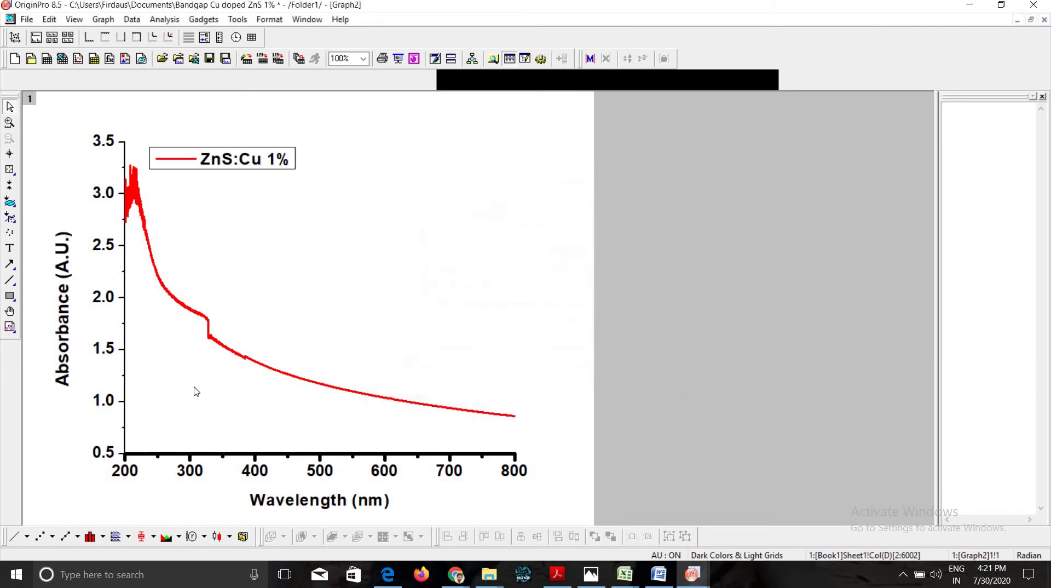
# Step: Set the line thickness of the left Y axis to 4 points
pyautogui.rightClick(125, 353)
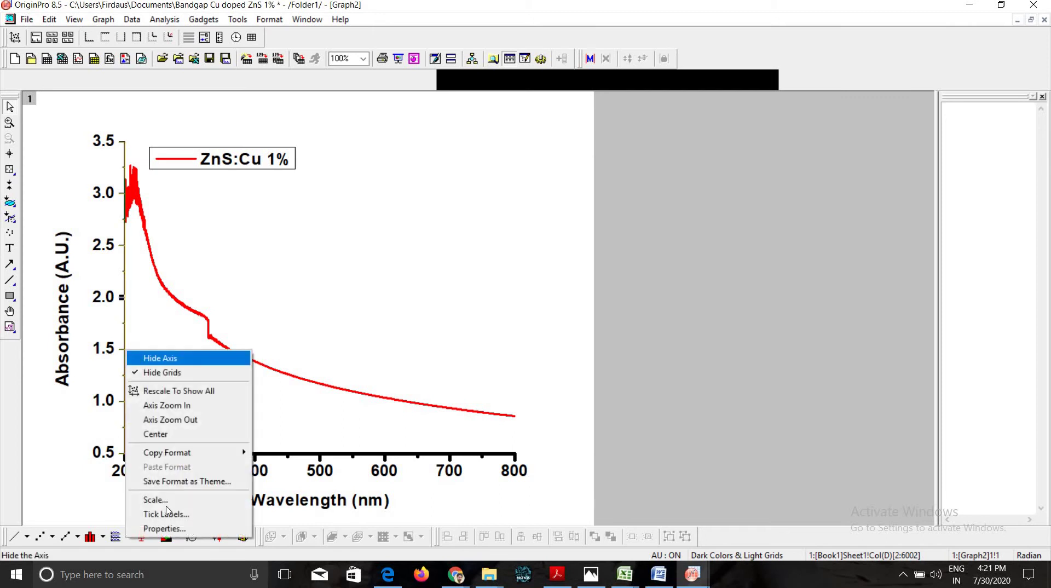
pyautogui.press('Return')
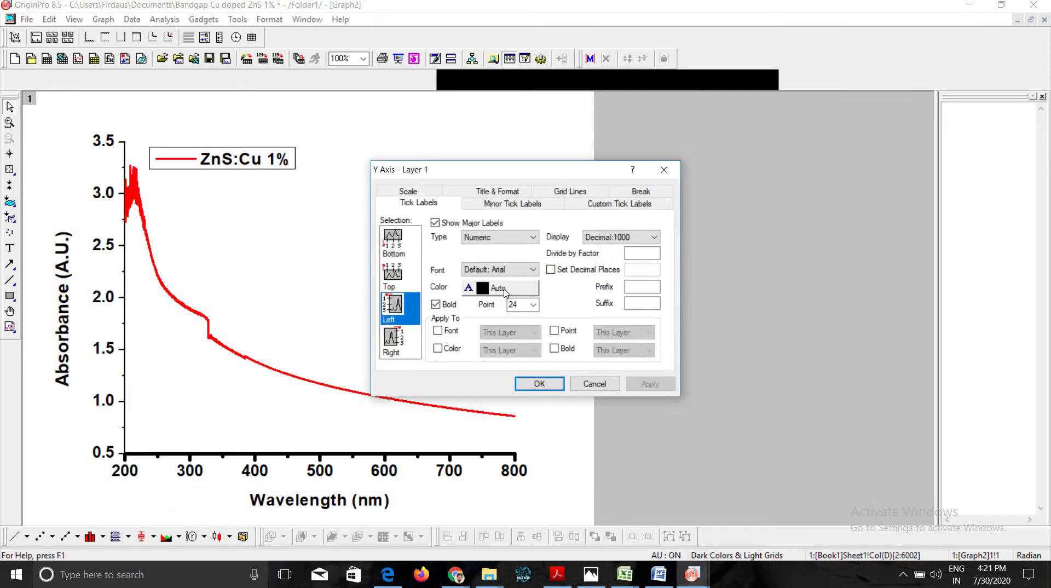
pyautogui.click(487, 192)
pyautogui.click(533, 273)
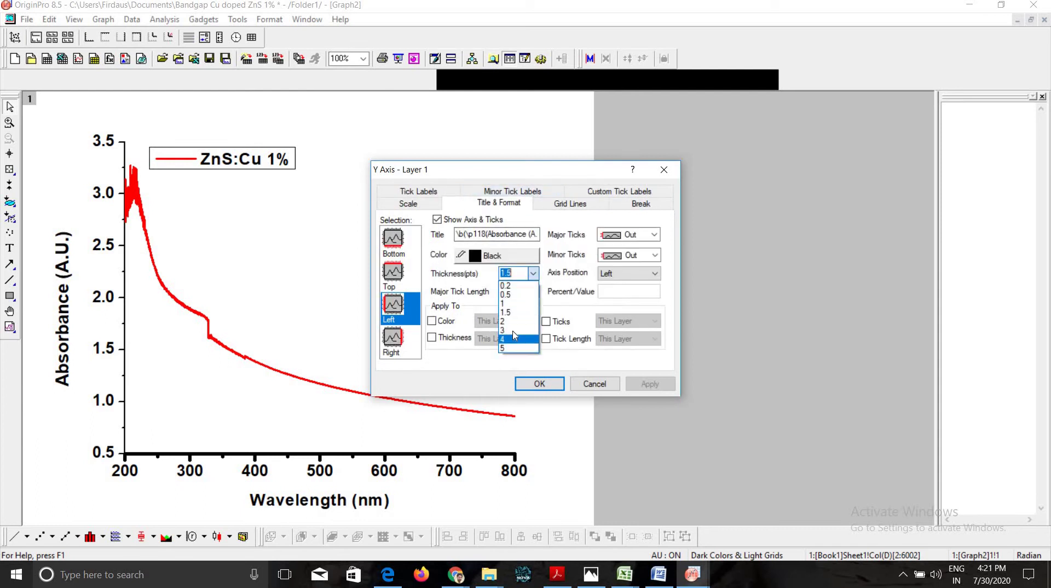
pyautogui.click(514, 338)
pyautogui.click(520, 386)
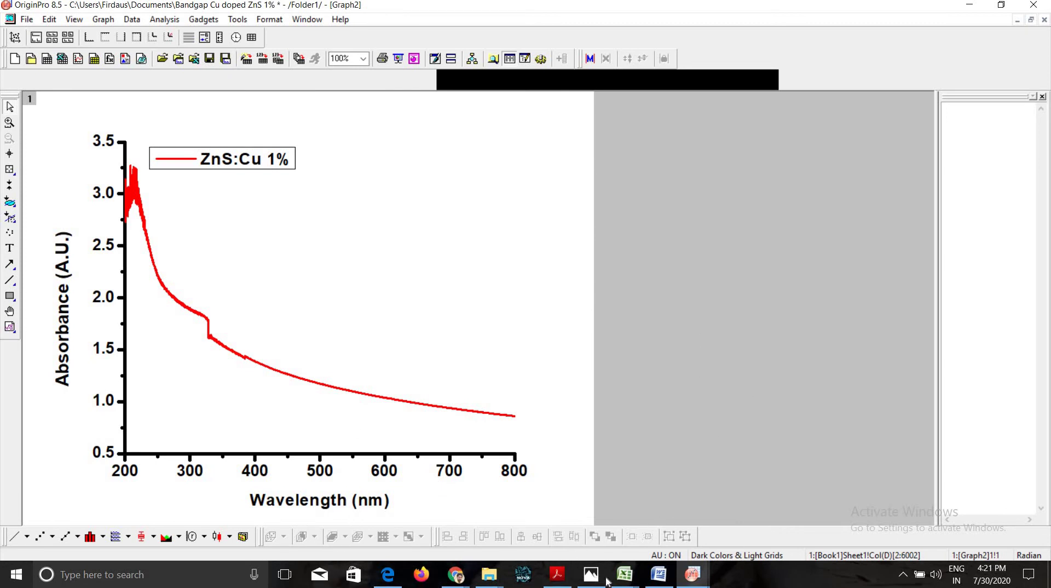
# Step: Restore the maximized absorbance graph window to normal size and minimize it
pyautogui.moveTo(651, 568)
pyautogui.click(1031, 20)
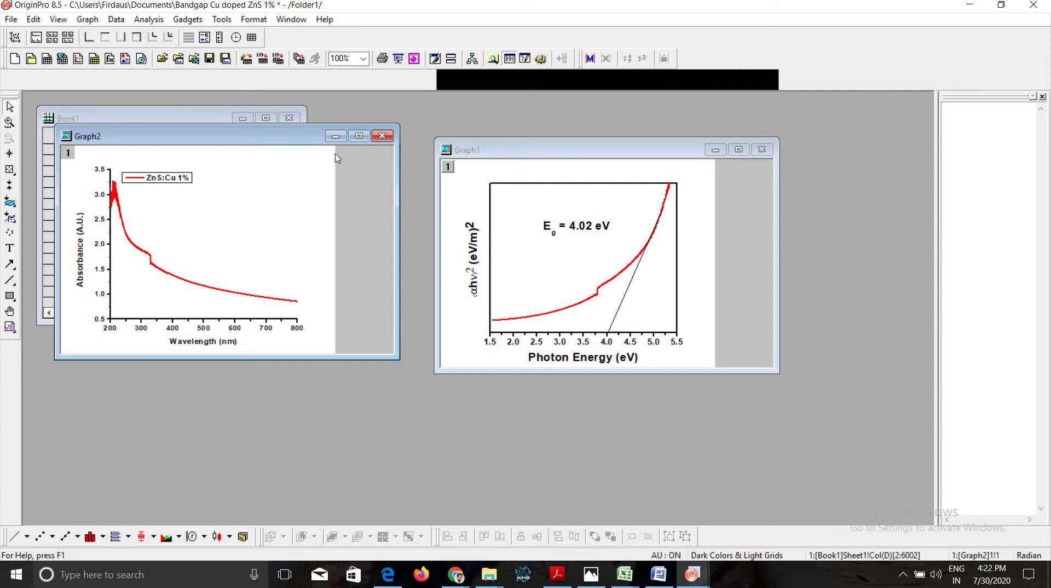
pyautogui.click(335, 136)
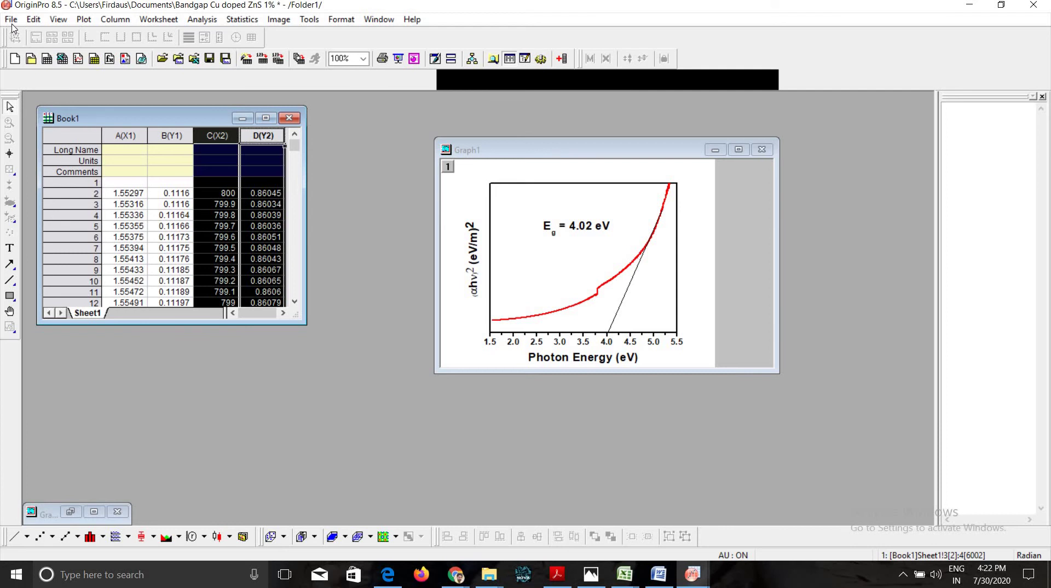
# Step: Save the project and minimize the band gap graph window
pyautogui.click(10, 20)
pyautogui.click(17, 111)
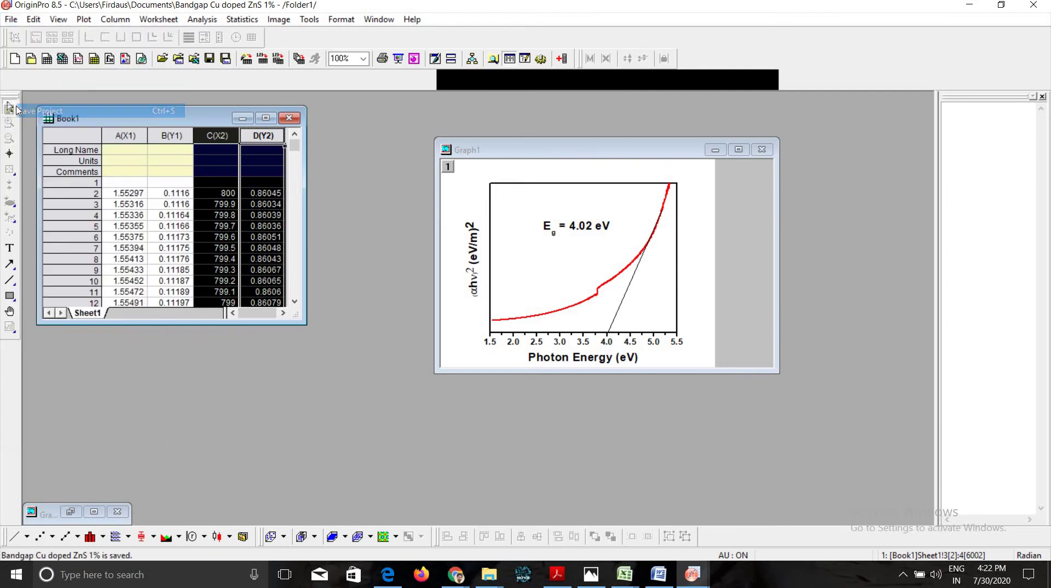
pyautogui.click(713, 149)
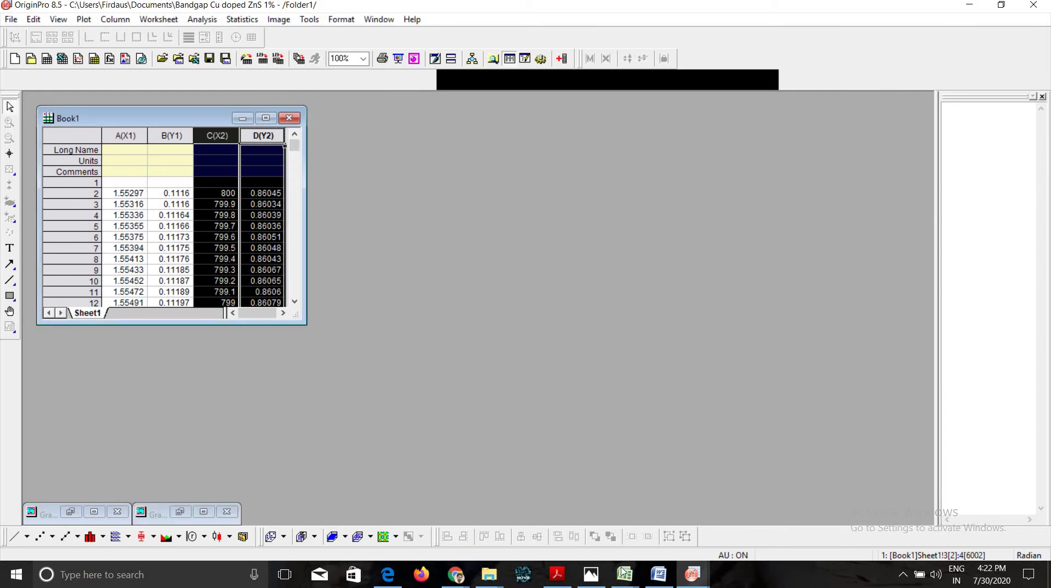
# Step: Check the reference figures in Word, return to OriginPro and maximize the absorbance graph window
pyautogui.click(670, 580)
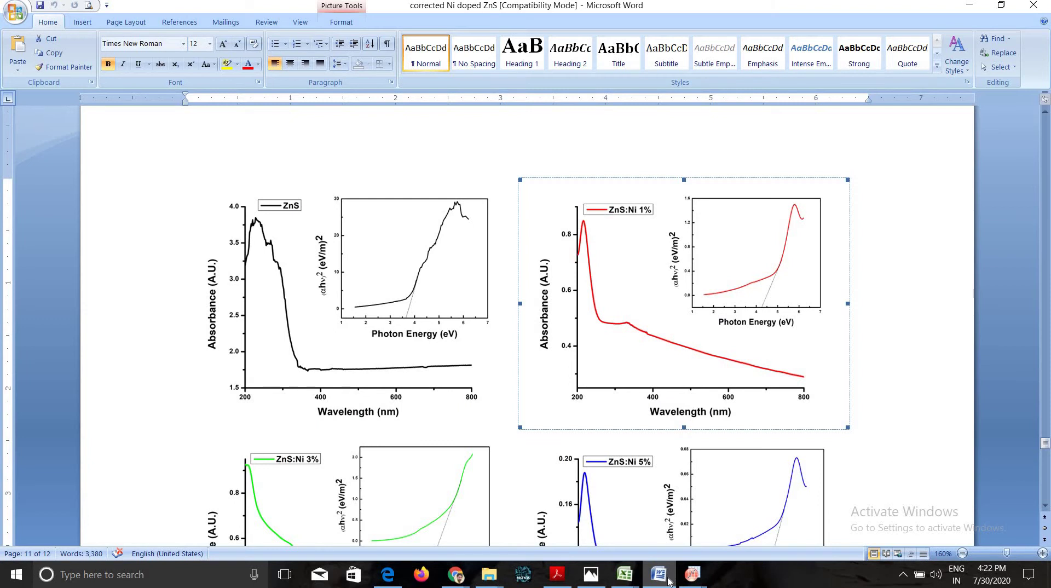
pyautogui.click(669, 580)
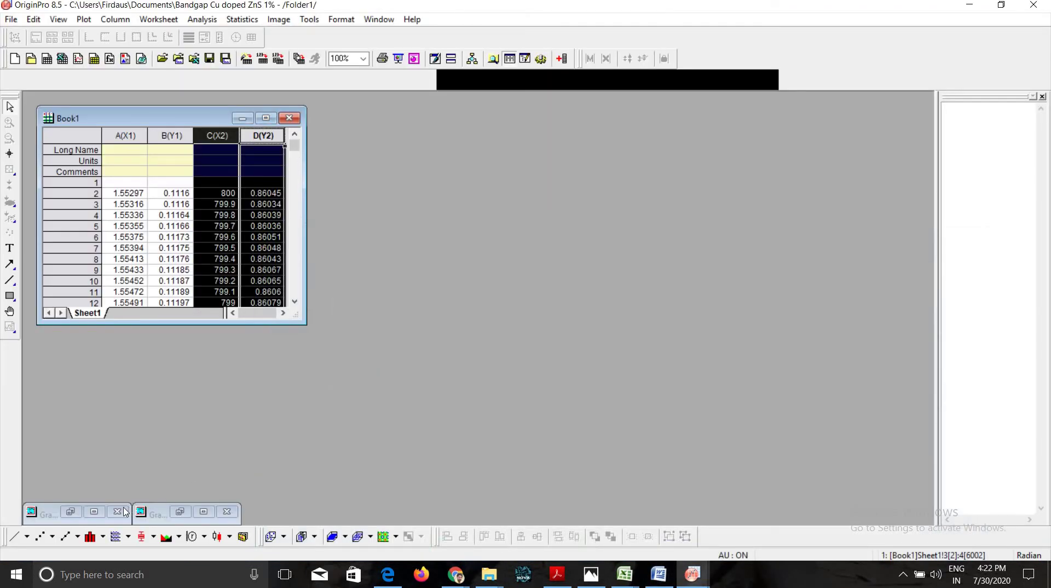
pyautogui.click(93, 511)
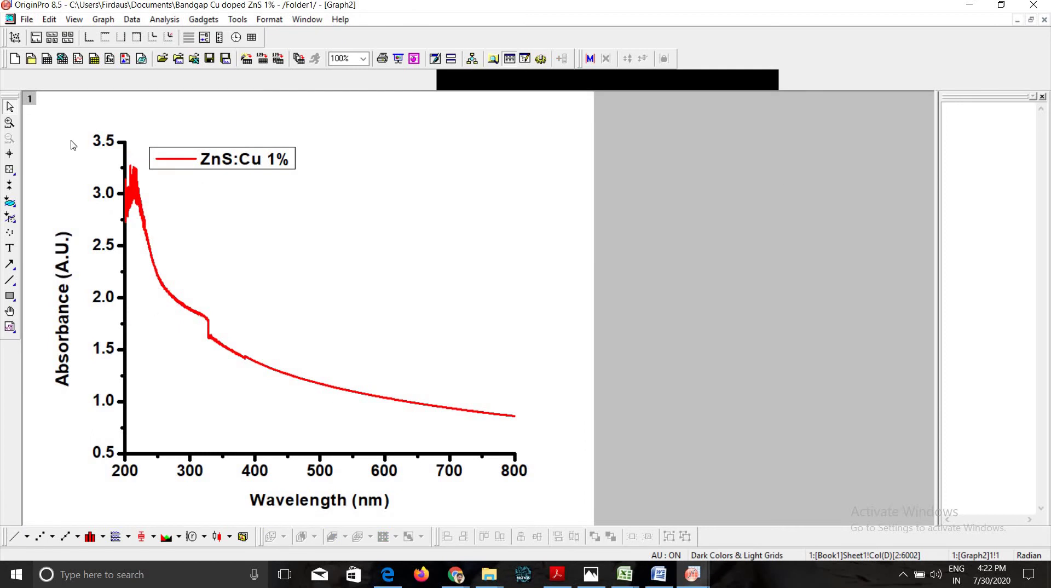
# Step: Open the export settings for the absorbance graph and set the image type to Joint Photographic Experts Group (*.jpg)
pyautogui.click(28, 21)
pyautogui.press('Down')
pyautogui.press('Down')
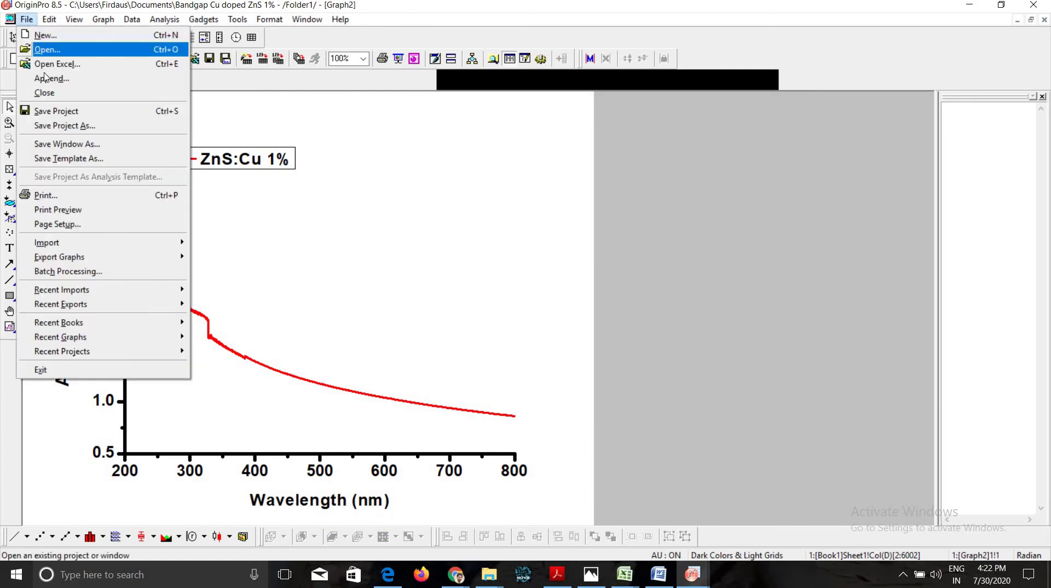
pyautogui.press('Down')
pyautogui.press('Up')
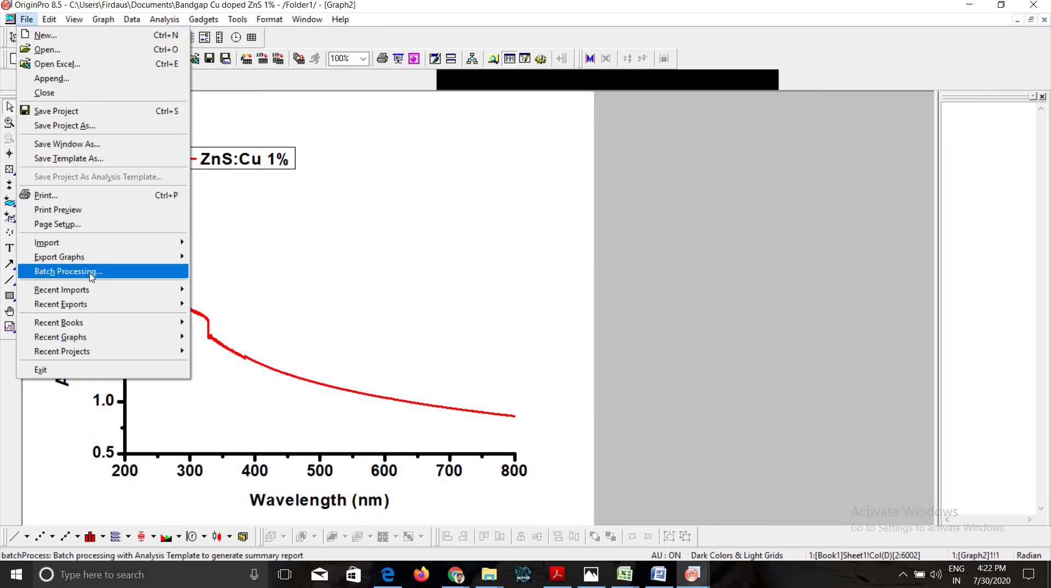
pyautogui.moveTo(92, 291)
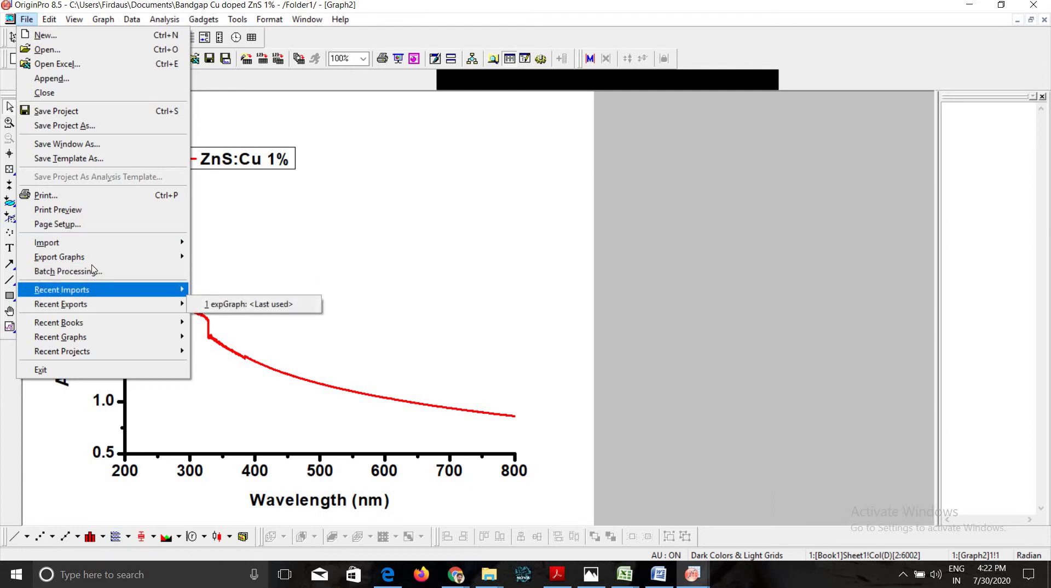
pyautogui.moveTo(172, 260)
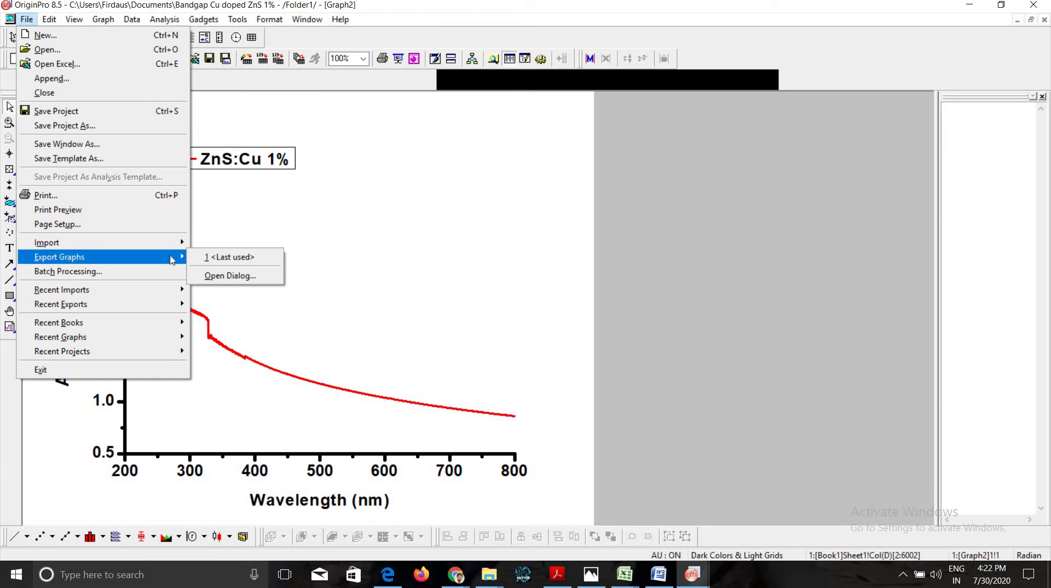
pyautogui.click(230, 276)
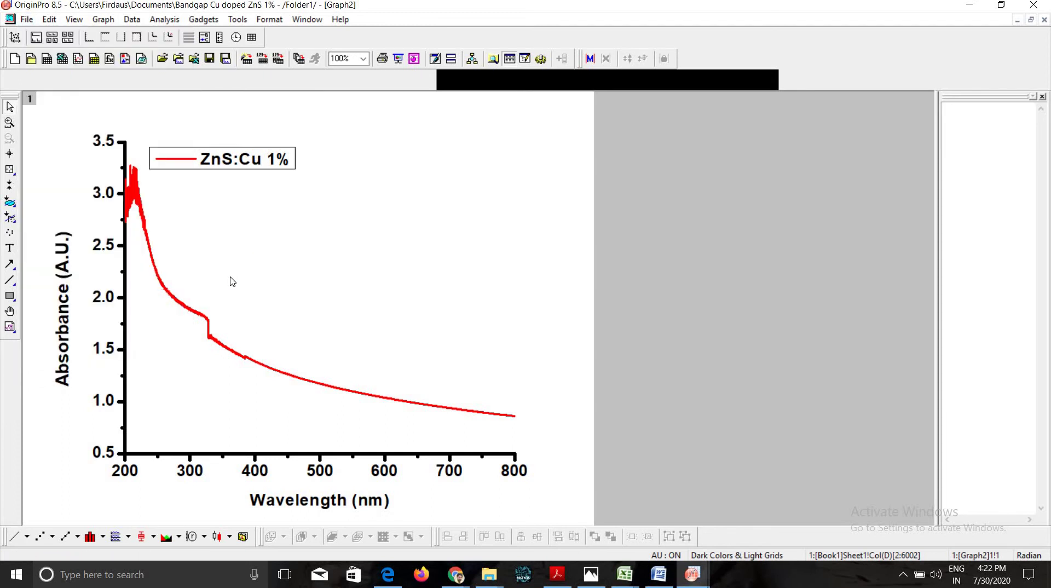
pyautogui.click(479, 201)
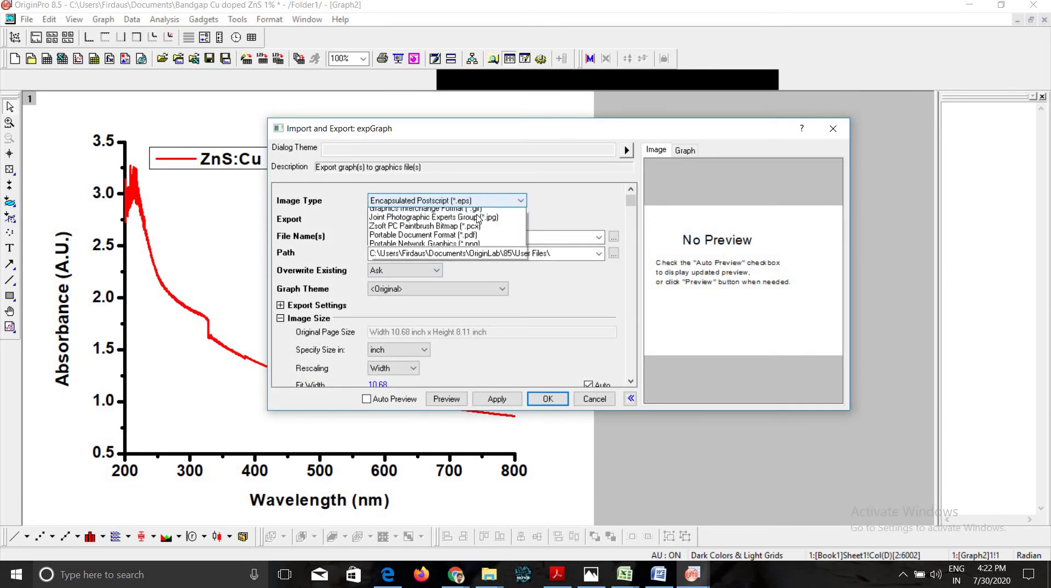
pyautogui.click(474, 275)
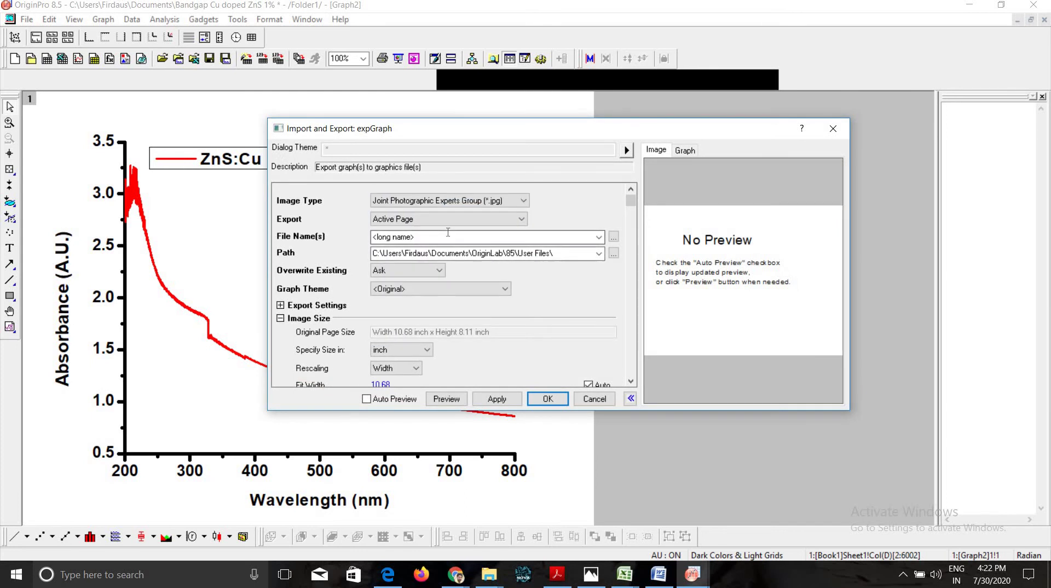
# Step: Name the export file "Cu_ZnS 1% Abs" and export the absorbance graph
pyautogui.click(448, 233)
pyautogui.press('BackSpace')
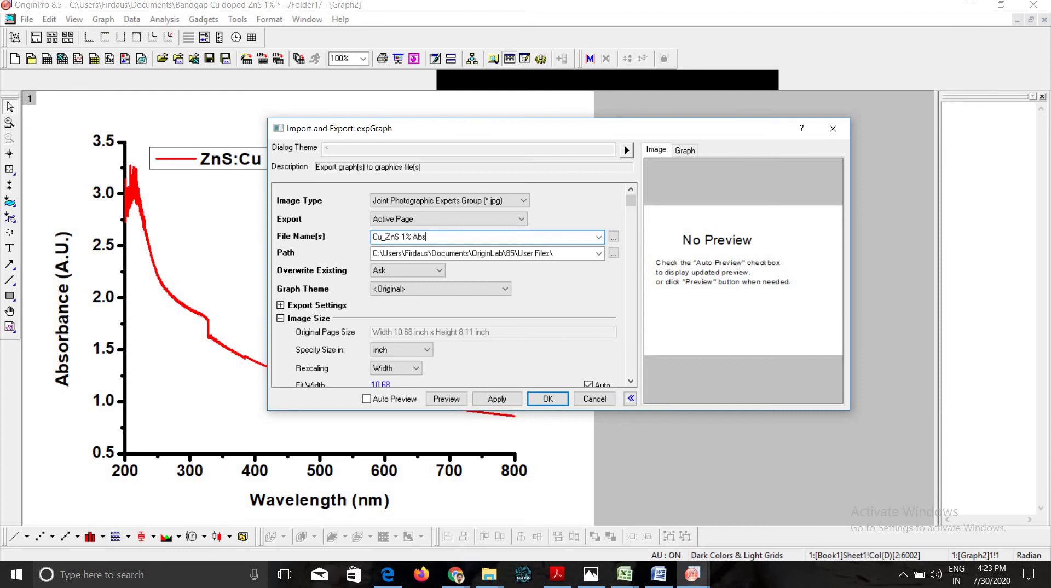
pyautogui.click(548, 399)
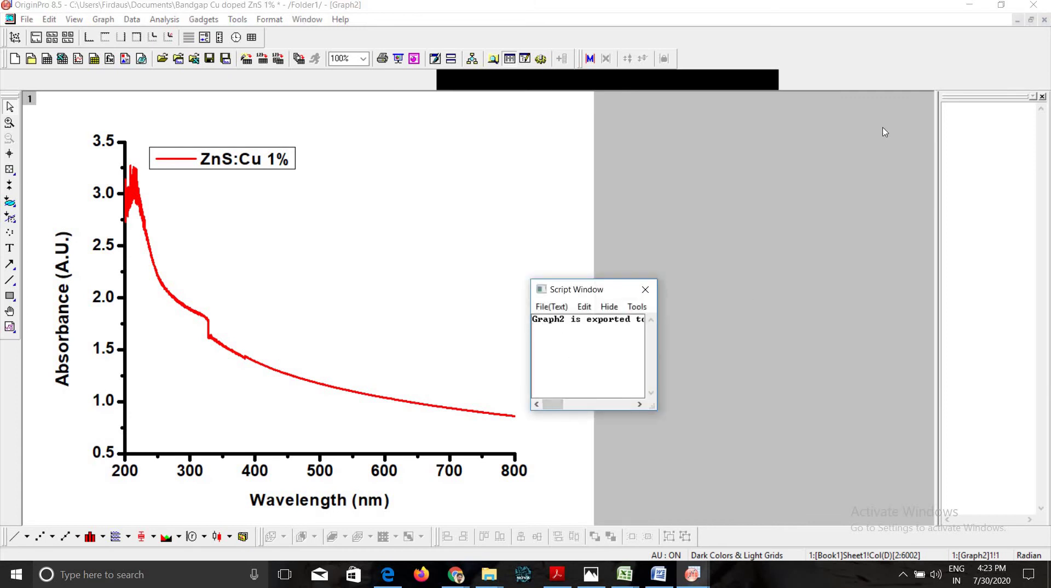
# Step: Minimize the absorbance graph window and maximize the band gap graph window
pyautogui.click(1018, 20)
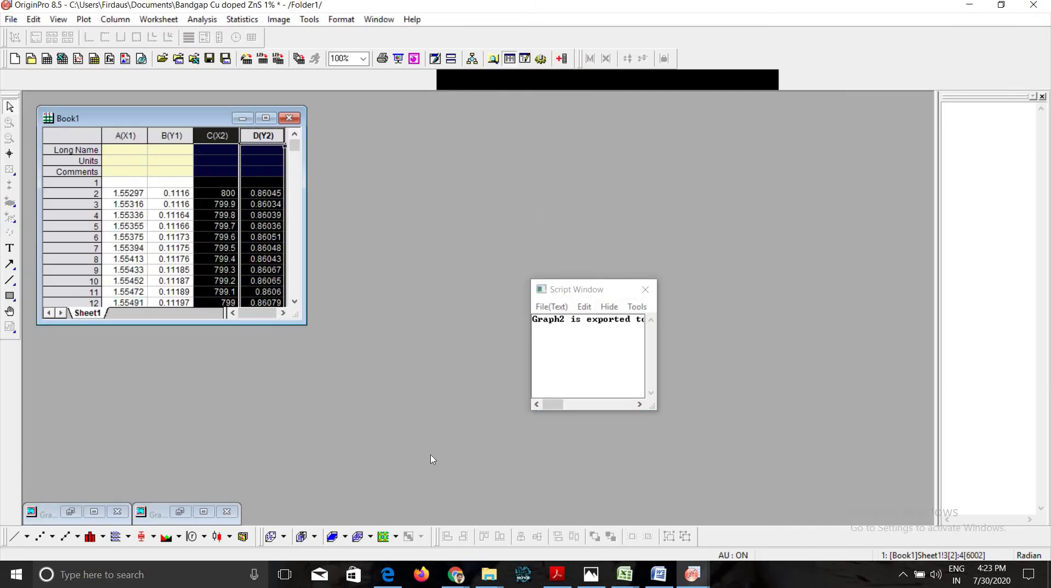
pyautogui.click(95, 512)
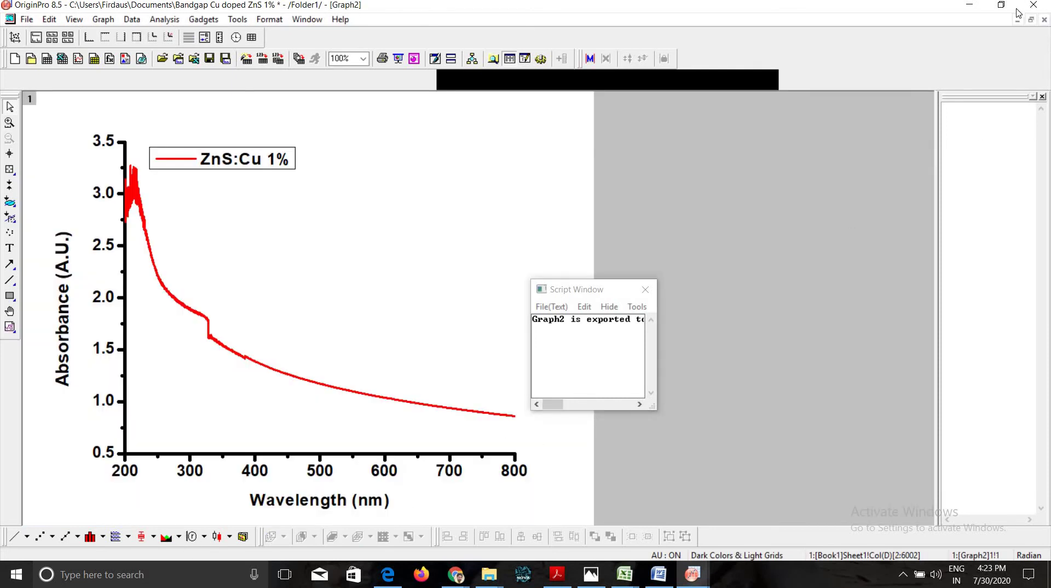
pyautogui.click(1017, 20)
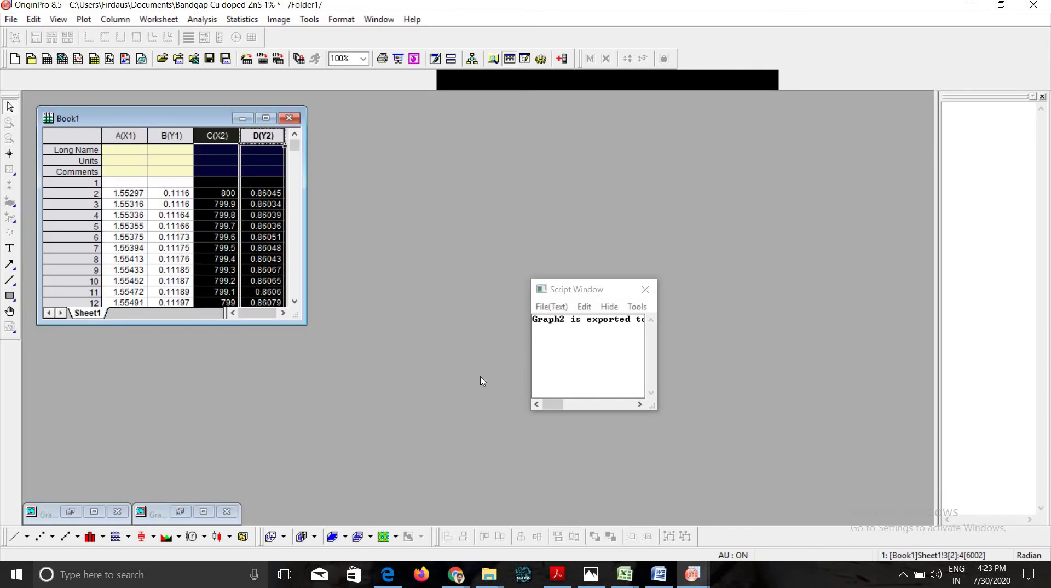
pyautogui.click(203, 512)
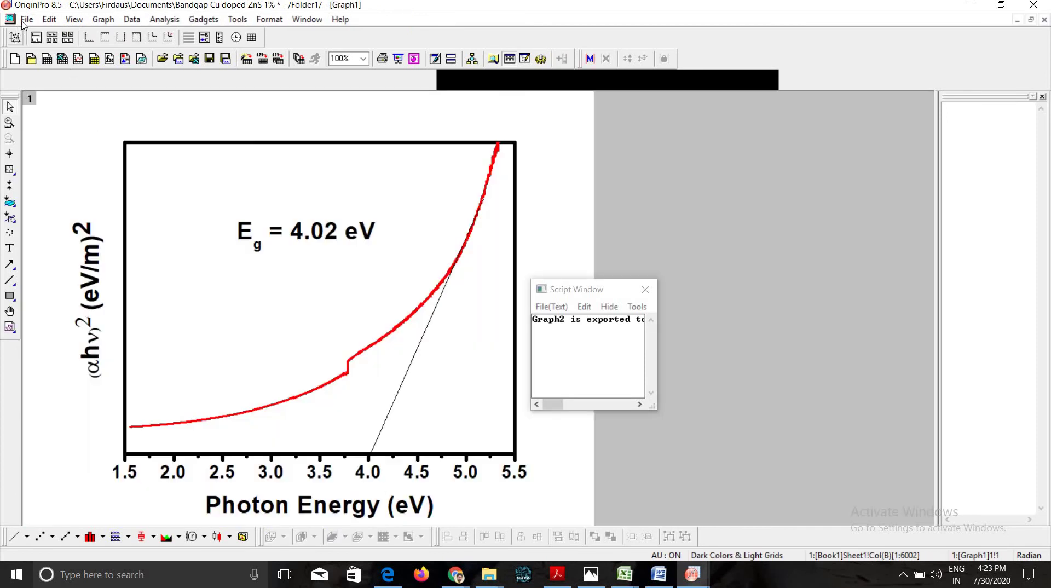
# Step: Export the band gap graph as a JPG image named "Cu_ZnS 1% Eg"
pyautogui.click(26, 19)
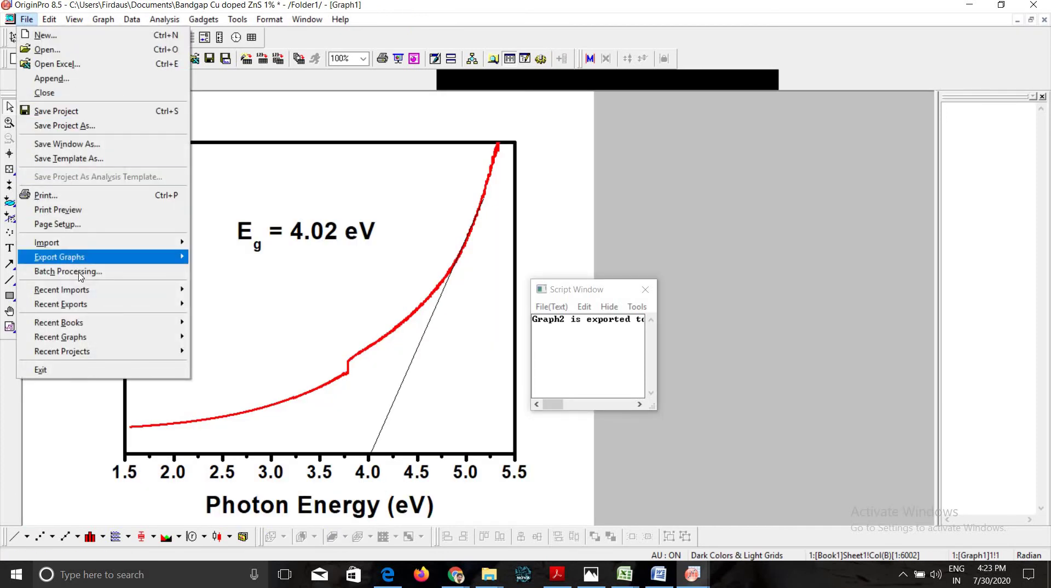
pyautogui.moveTo(125, 262)
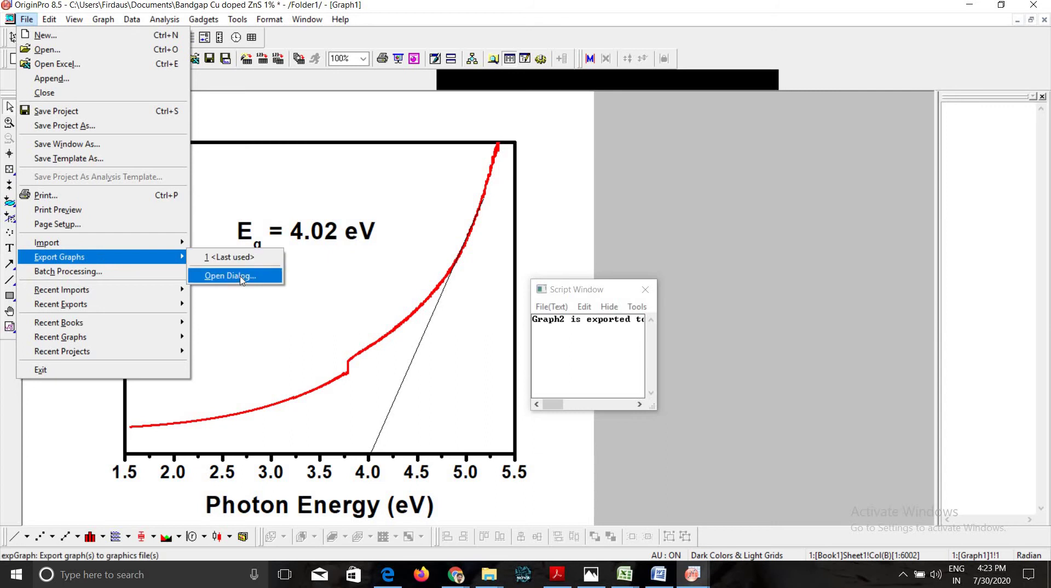
pyautogui.click(235, 274)
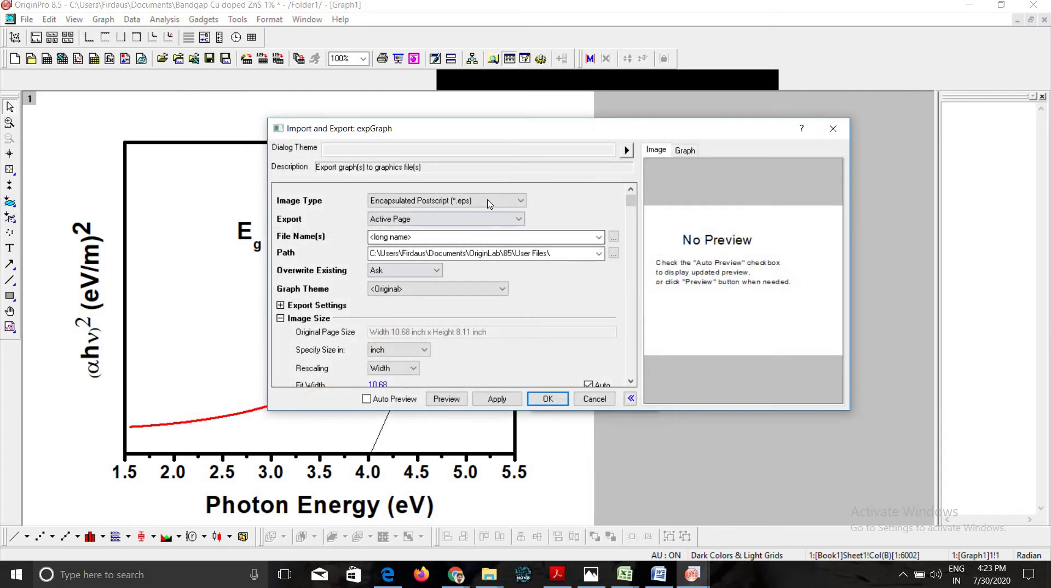
pyautogui.click(490, 200)
pyautogui.click(472, 277)
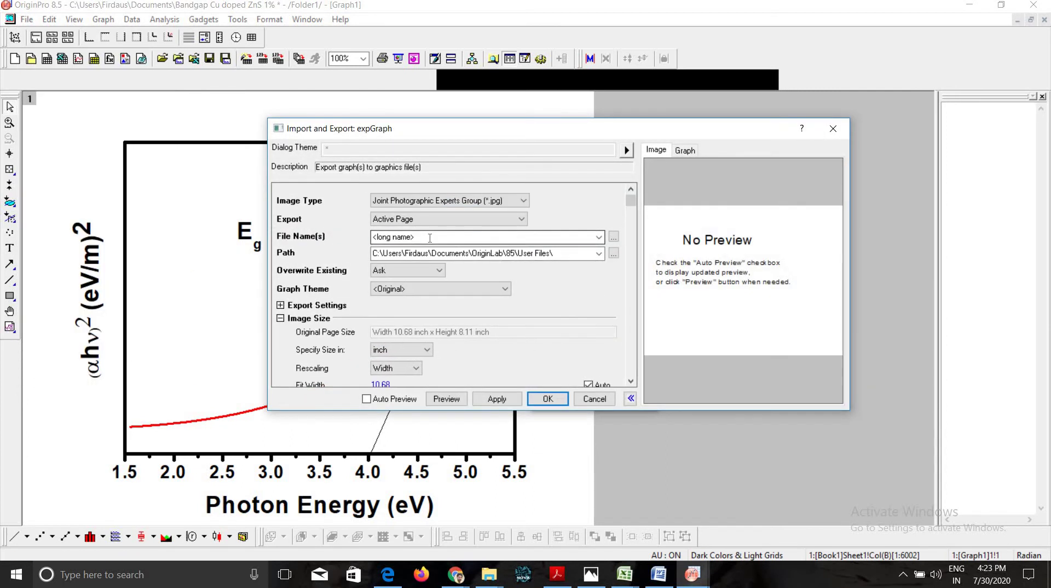
pyautogui.doubleClick(430, 237)
pyautogui.press('BackSpace')
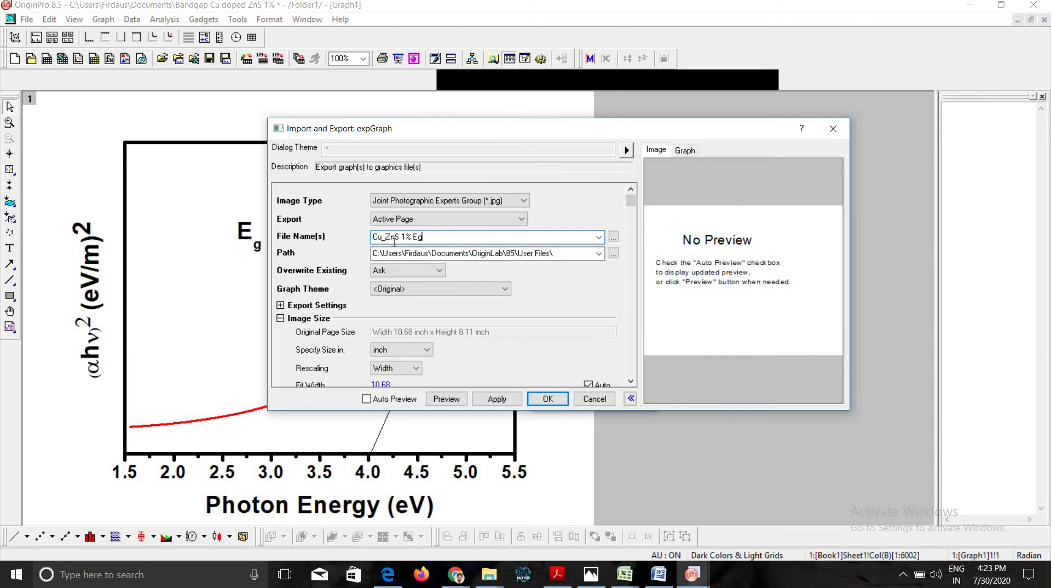
pyautogui.click(549, 398)
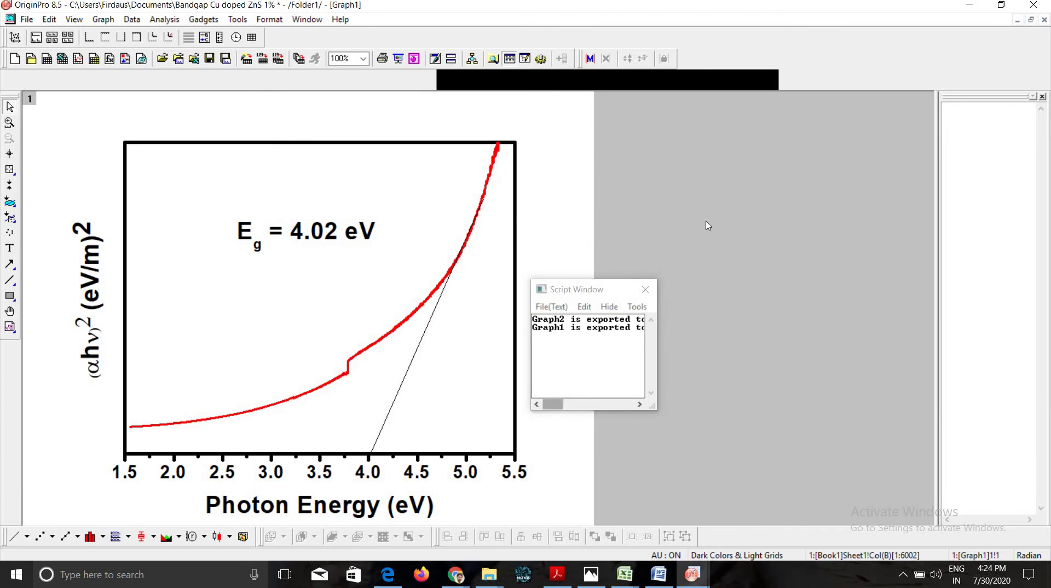
# Step: Switch to File Explorer and open the folder Documents > OriginLab > 85 > User Files
pyautogui.click(970, 5)
pyautogui.click(970, 5)
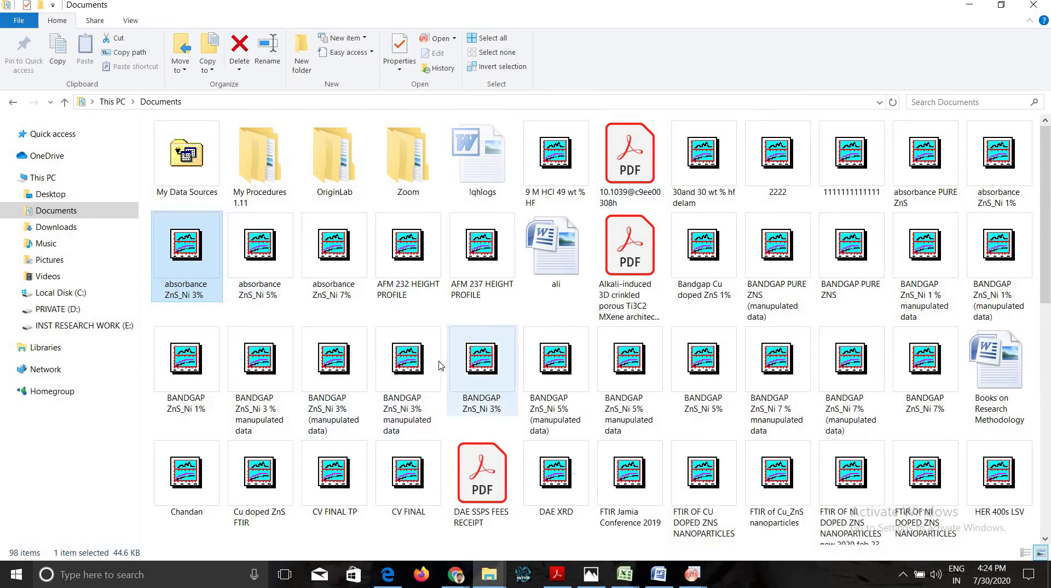
pyautogui.doubleClick(341, 175)
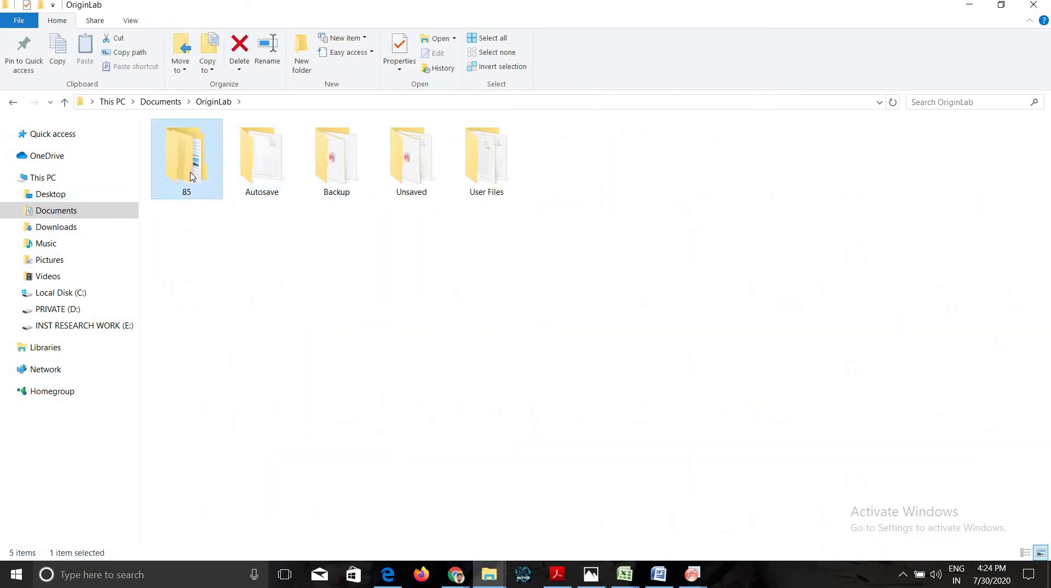
pyautogui.doubleClick(192, 175)
pyautogui.doubleClick(194, 162)
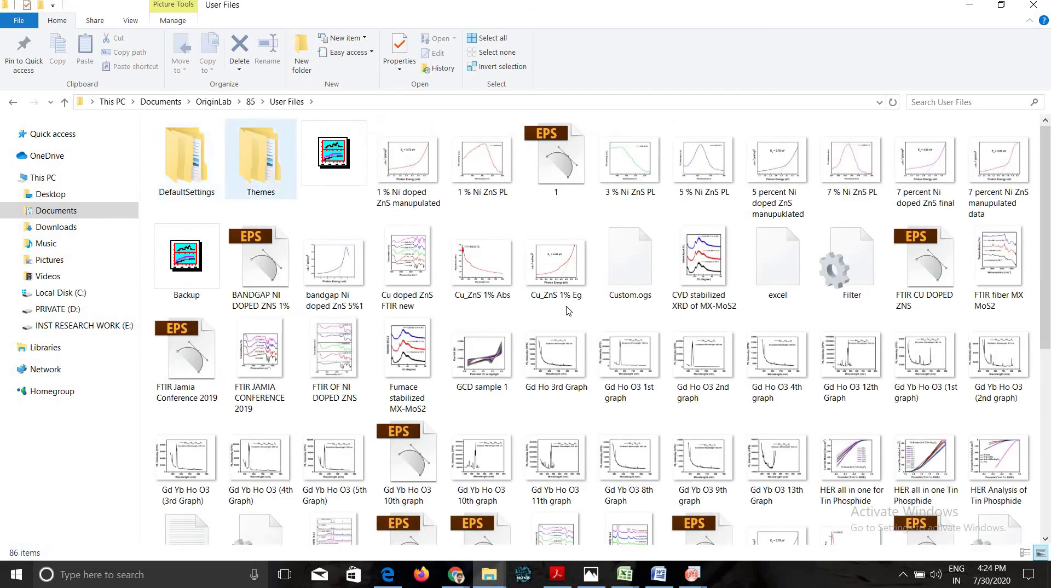
# Step: Open the exported "Cu_ZnS 1% Abs" image in Paint and maximize its window
pyautogui.click(495, 292)
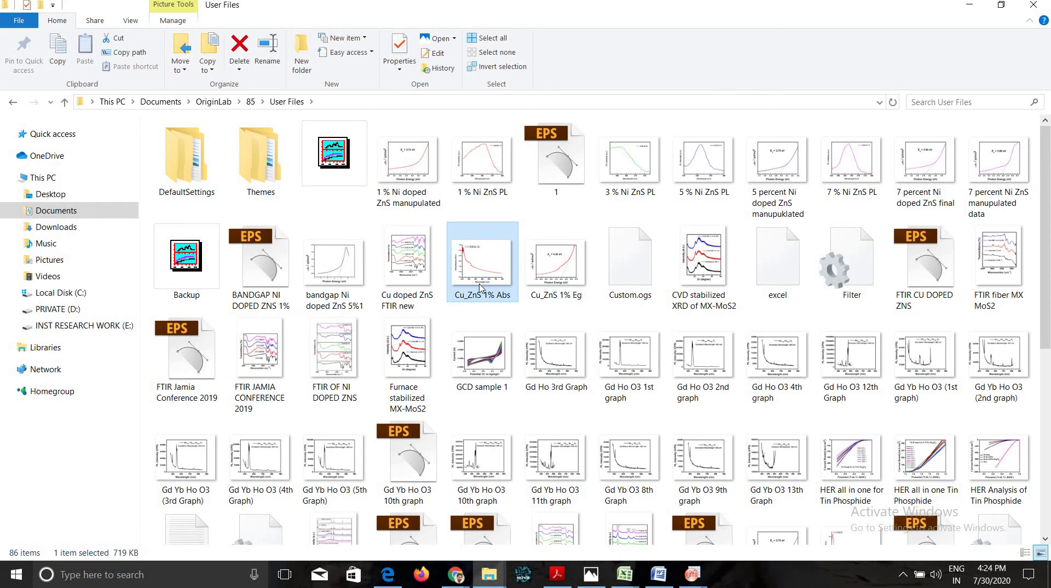
pyautogui.rightClick(480, 288)
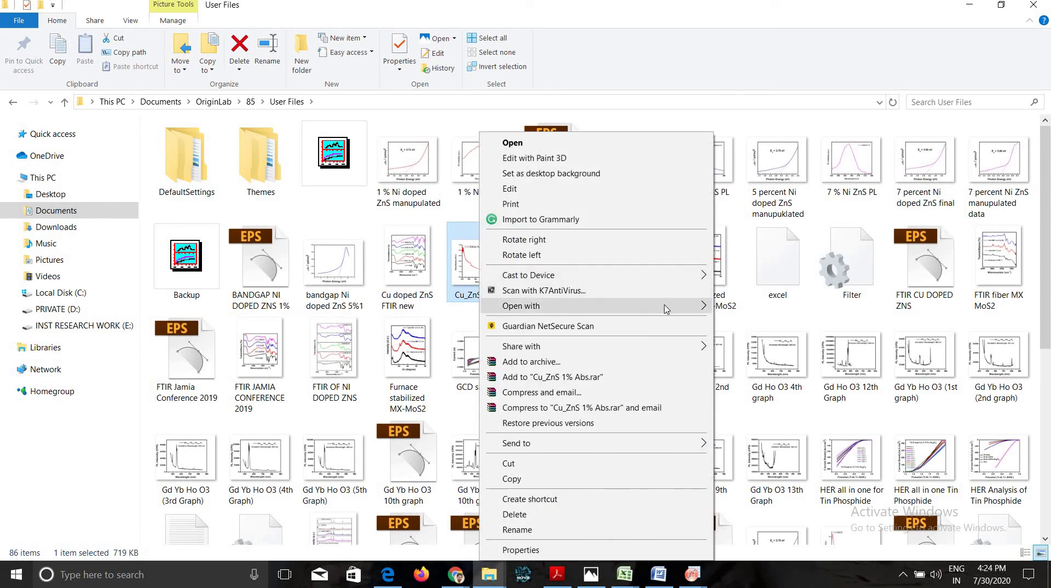
pyautogui.moveTo(666, 309)
pyautogui.click(780, 355)
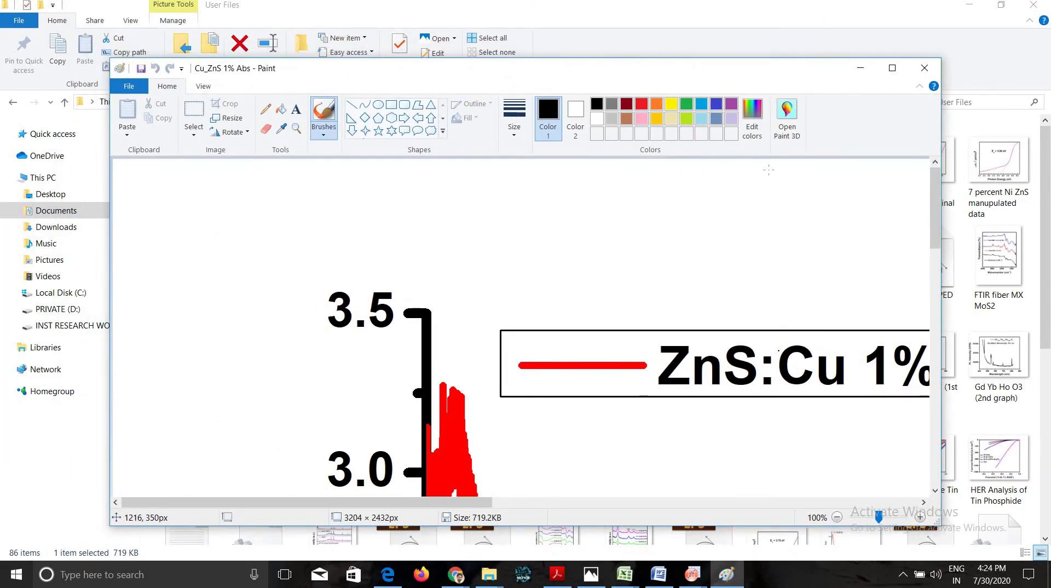
pyautogui.click(892, 68)
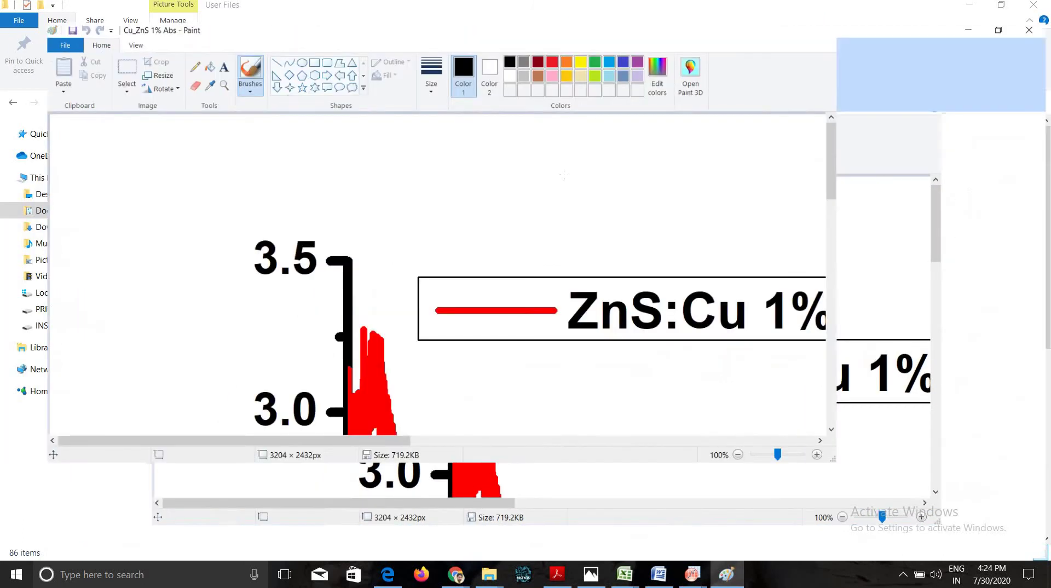
pyautogui.scroll(-2, 496, 311)
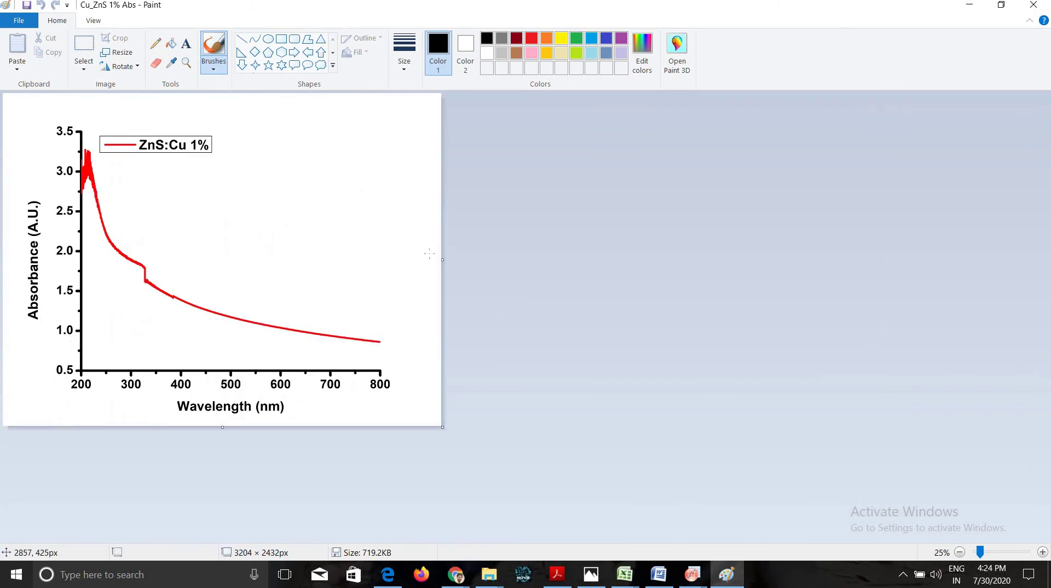
# Step: Paste the "Cu_ZnS 1% Eg" image from the OriginLab > 85 > User Files folder onto the absorbance image
pyautogui.click(19, 64)
pyautogui.click(35, 98)
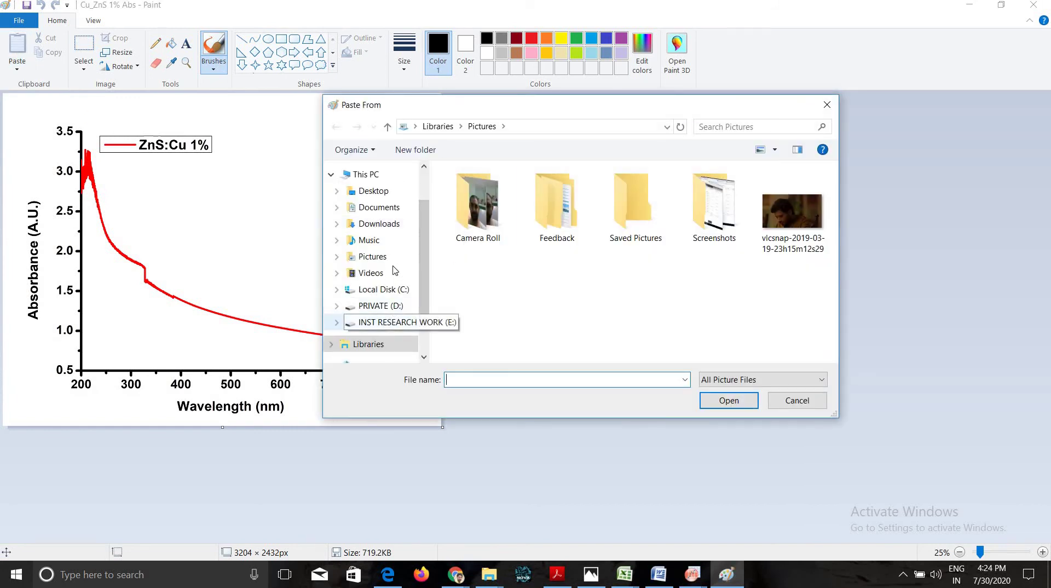
pyautogui.click(380, 209)
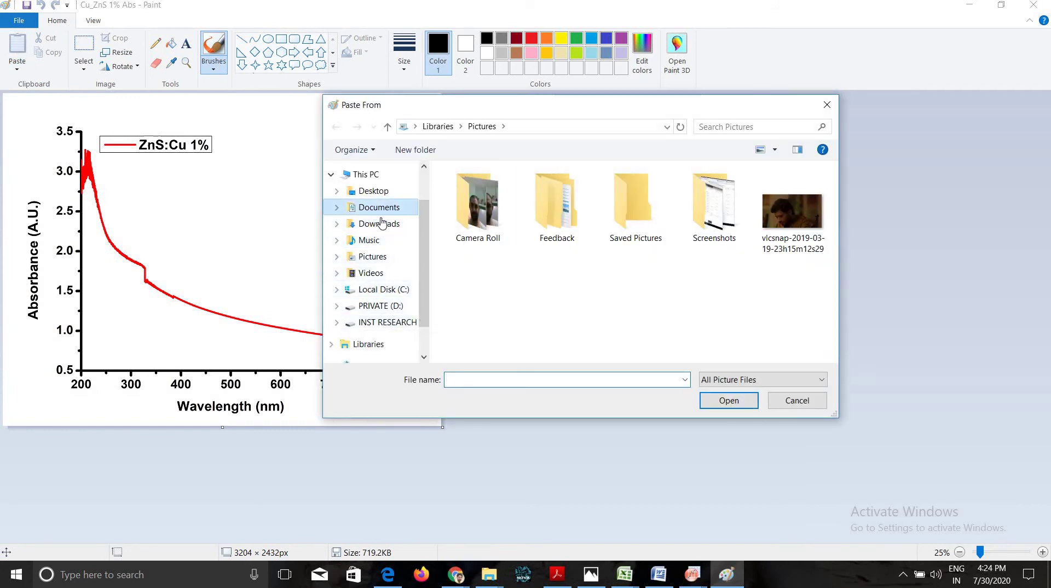
pyautogui.doubleClick(475, 219)
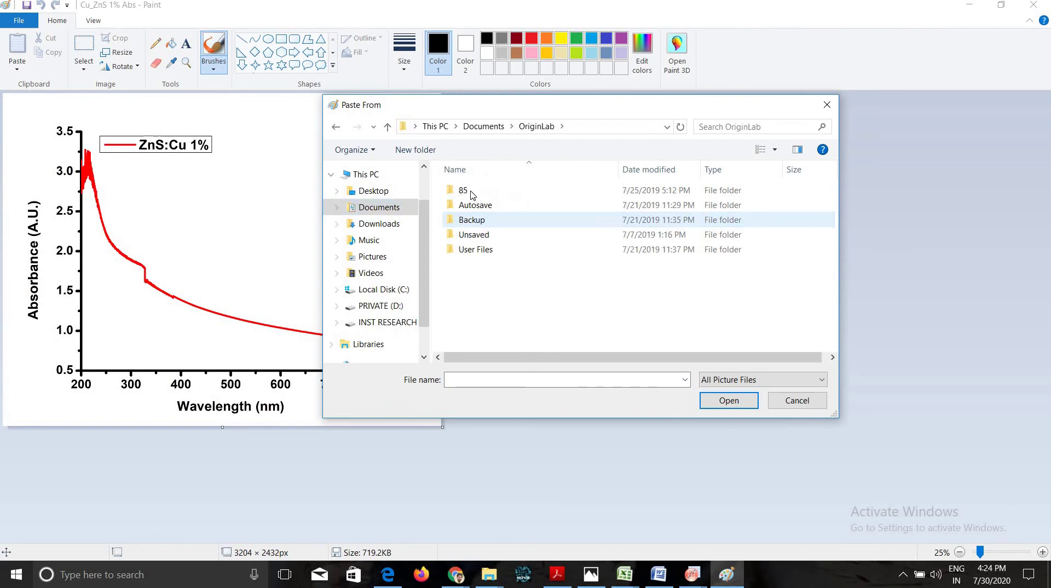
pyautogui.doubleClick(471, 190)
pyautogui.click(477, 206)
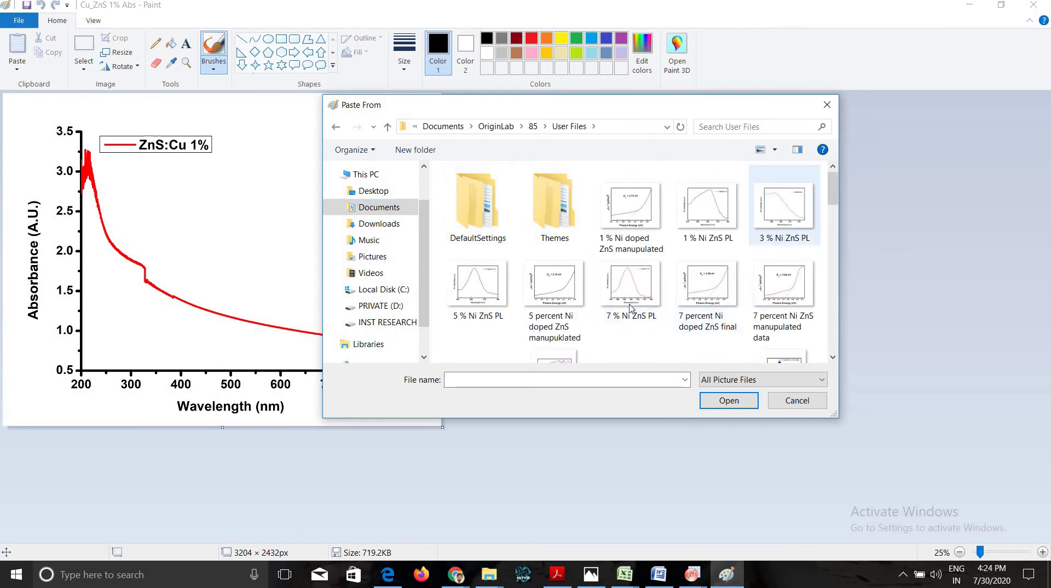
pyautogui.scroll(-1, 613, 299)
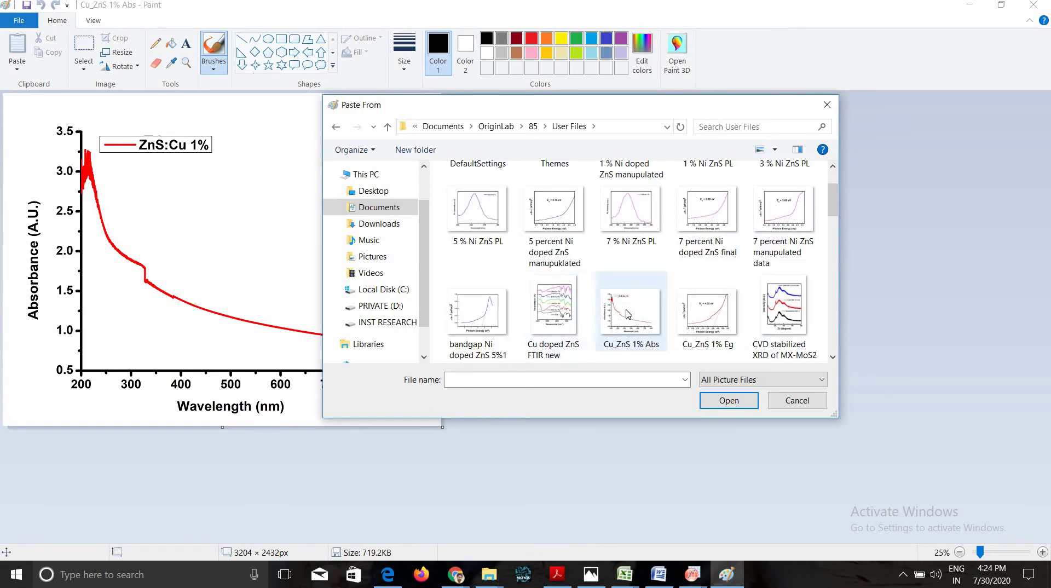
pyautogui.click(734, 331)
pyautogui.click(729, 402)
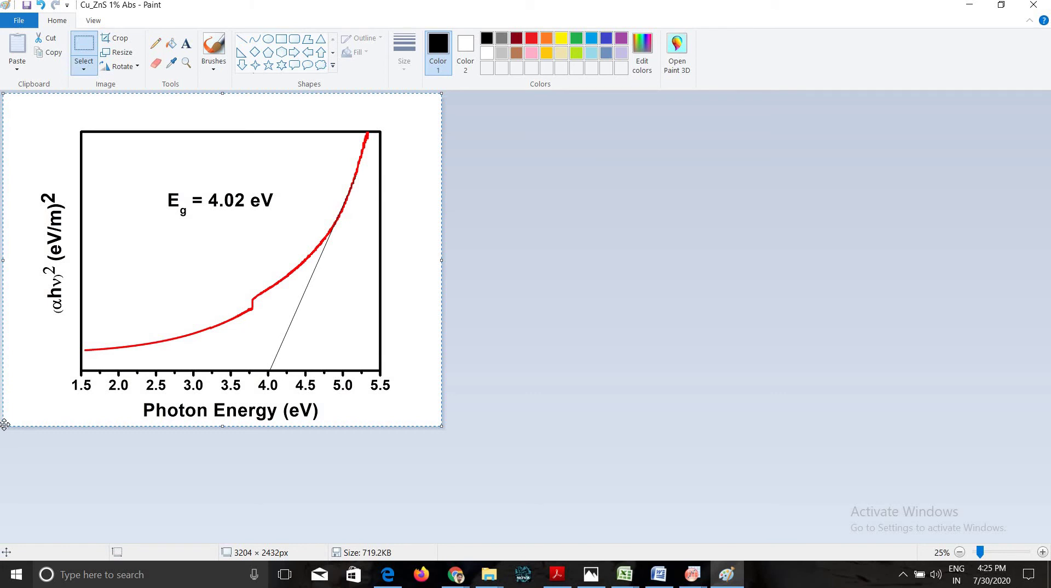
# Step: Shrink the pasted band gap graph to about 1664 × 1408 px in the canvas's upper-right area, clear of the "ZnS:Cu 1%" legend
pyautogui.moveTo(9, 423); pyautogui.dragTo(181, 301)
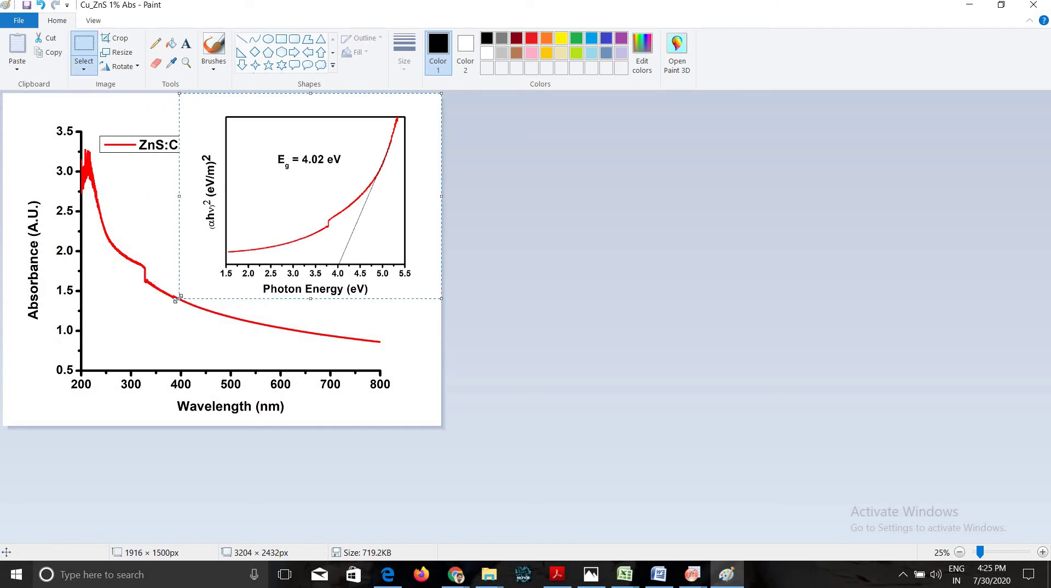
pyautogui.moveTo(184, 296); pyautogui.dragTo(189, 291)
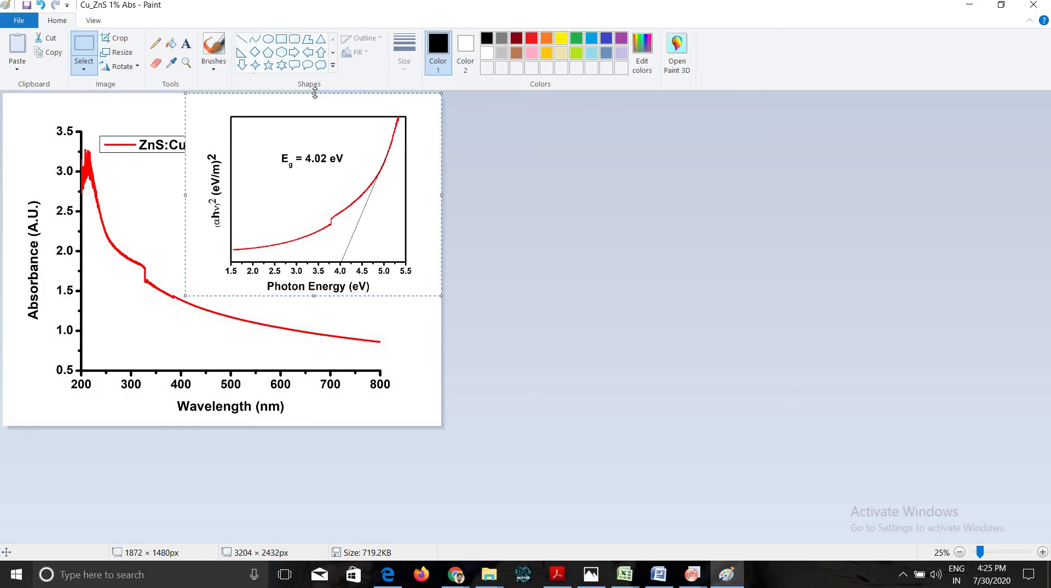
pyautogui.moveTo(317, 97); pyautogui.dragTo(322, 106)
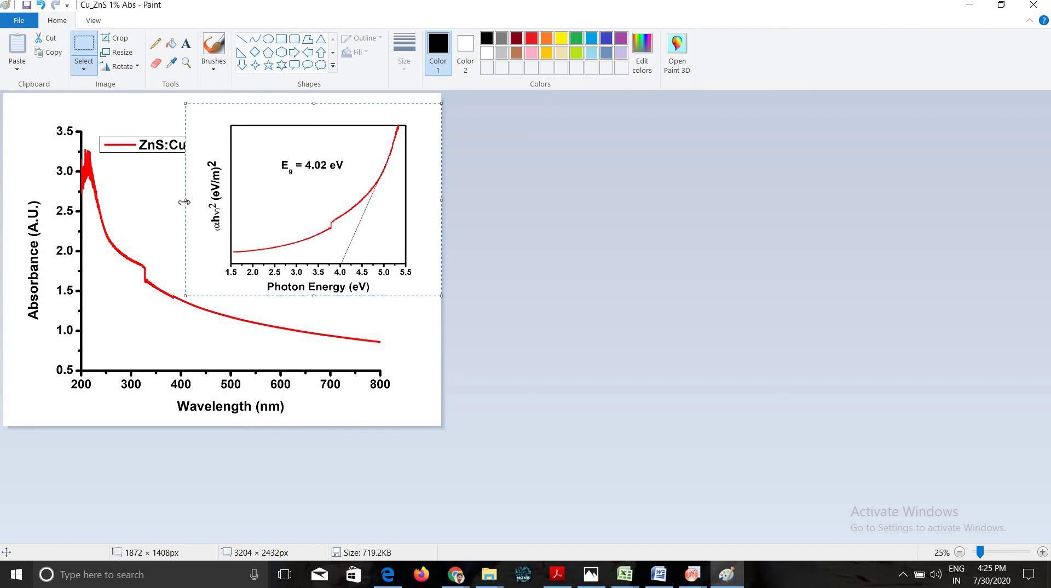
pyautogui.moveTo(187, 202); pyautogui.dragTo(205, 202)
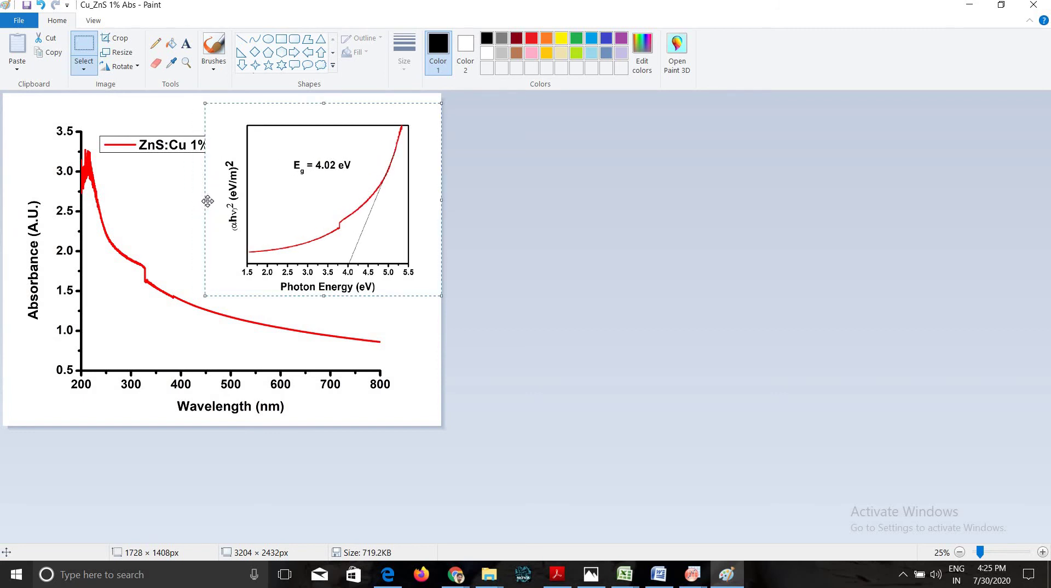
pyautogui.moveTo(205, 202); pyautogui.dragTo(212, 202)
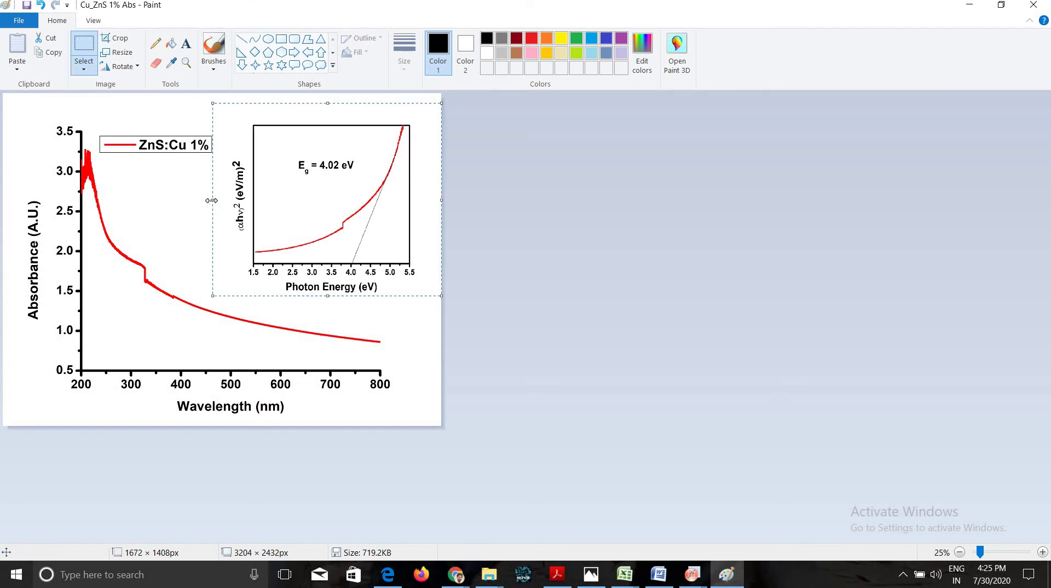
pyautogui.moveTo(213, 200); pyautogui.dragTo(217, 200)
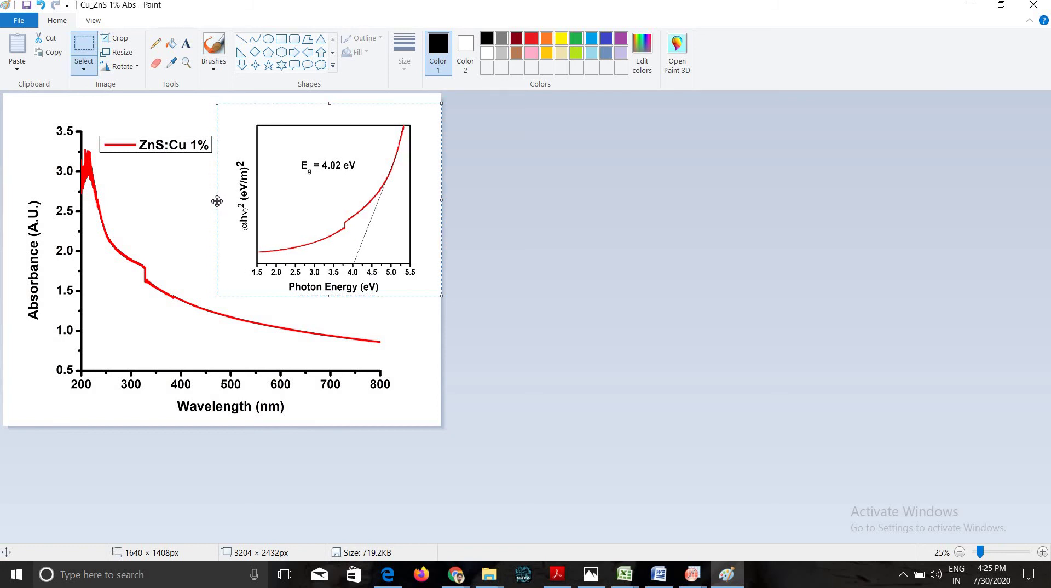
pyautogui.moveTo(213, 201); pyautogui.dragTo(213, 201)
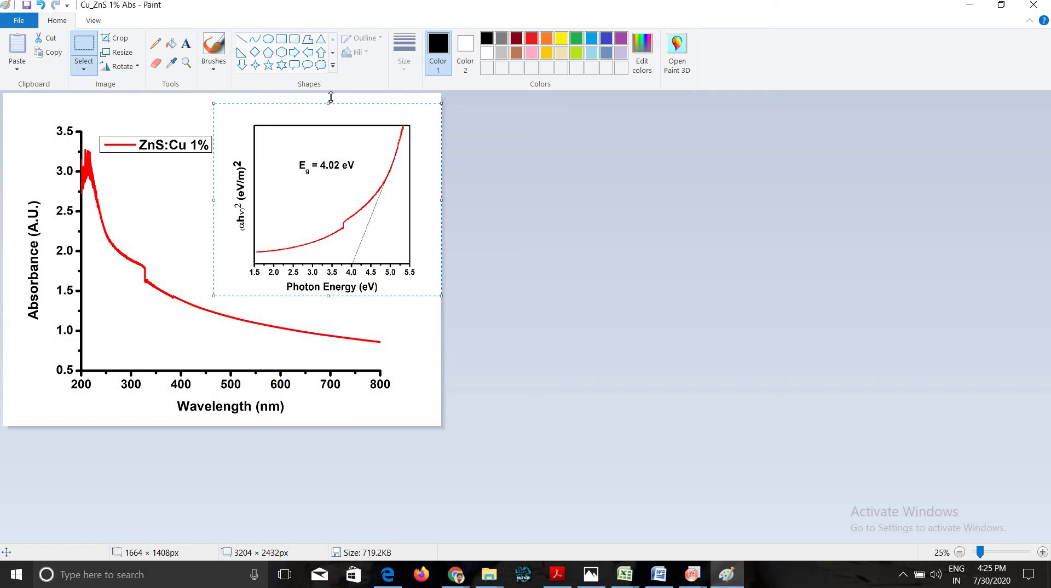
# Step: Stretch the band gap inset vertically to about 1536 px high, keeping it above the absorbance curve, and deselect it
pyautogui.moveTo(331, 98); pyautogui.dragTo(331, 97)
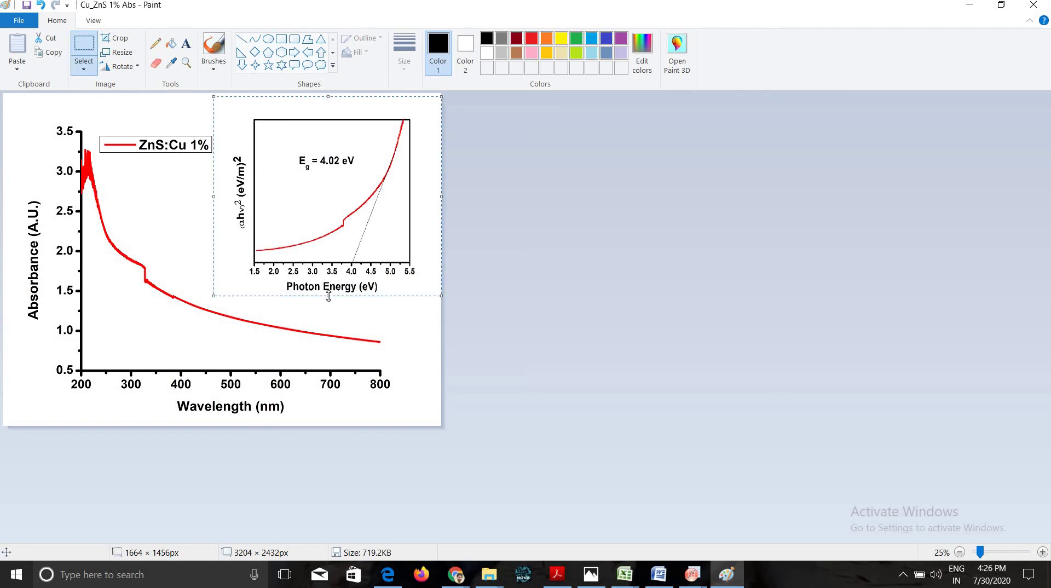
pyautogui.moveTo(331, 300); pyautogui.dragTo(333, 307)
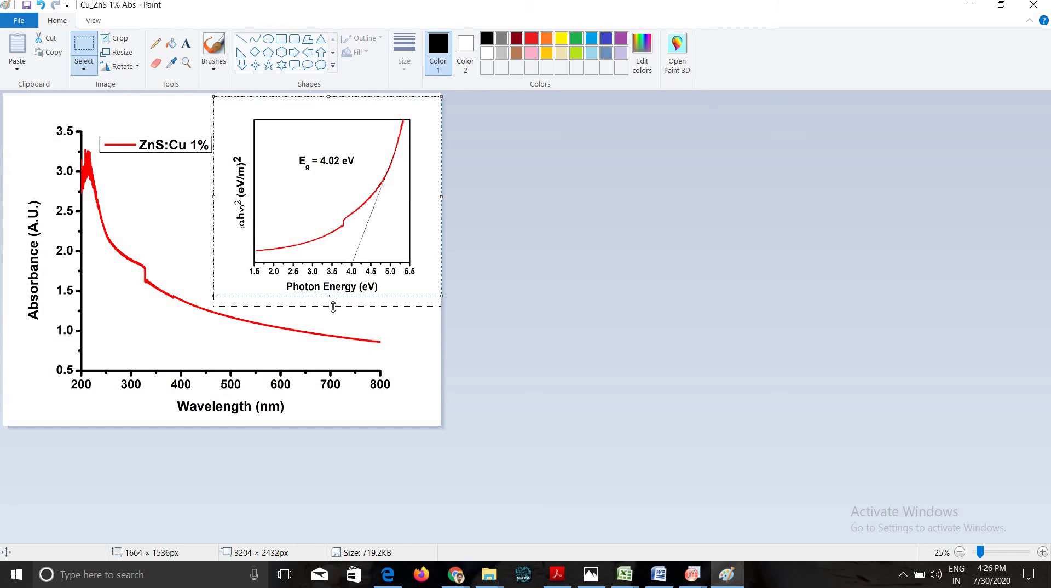
pyautogui.moveTo(333, 307); pyautogui.dragTo(333, 306)
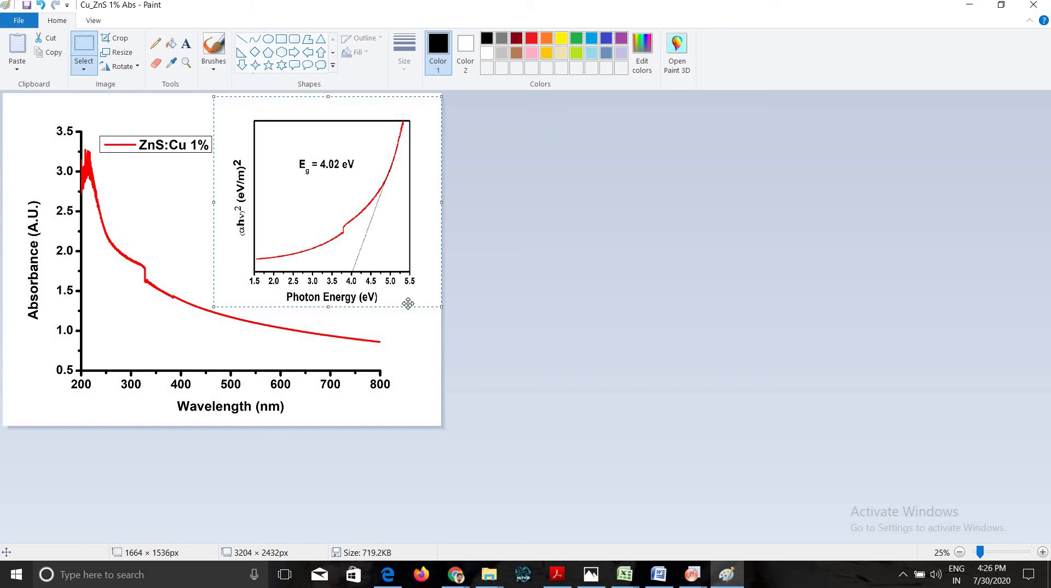
pyautogui.click(509, 208)
# Step: Start saving the combined figure as a new JPEG file named "Cu_ZnS 1% Abs_Eg"
pyautogui.click(19, 22)
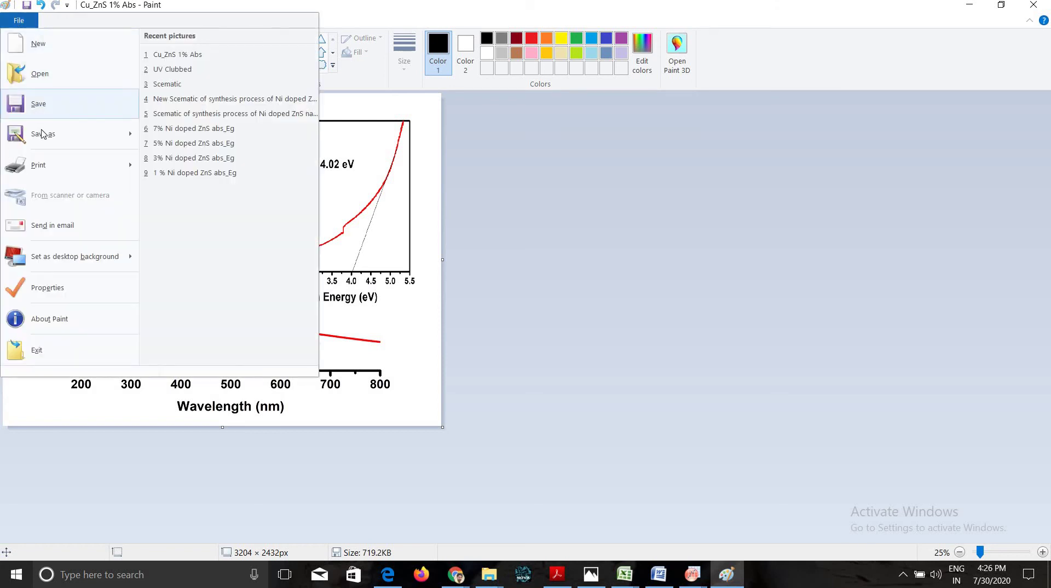
pyautogui.click(44, 133)
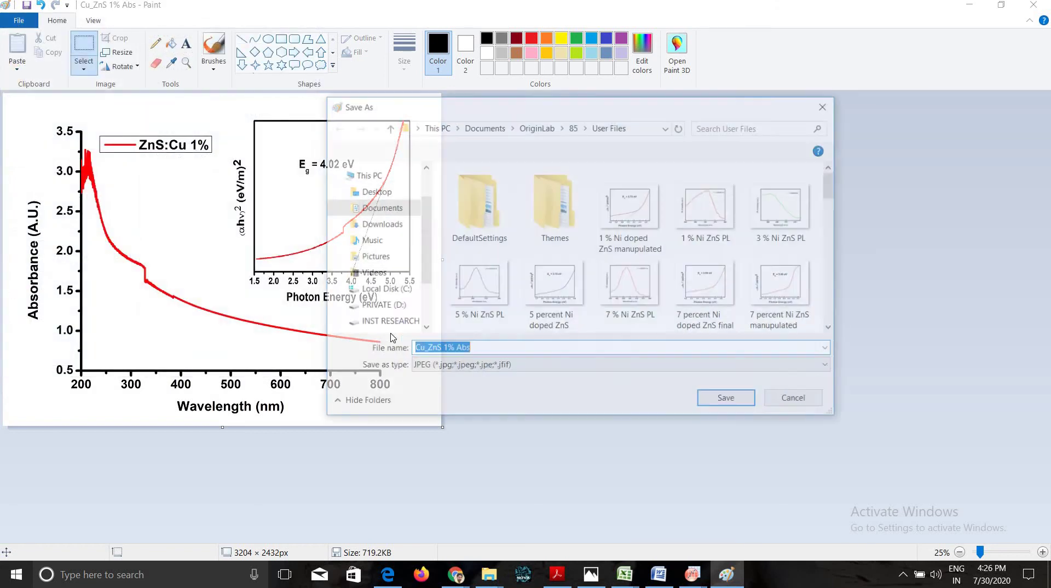
pyautogui.click(477, 351)
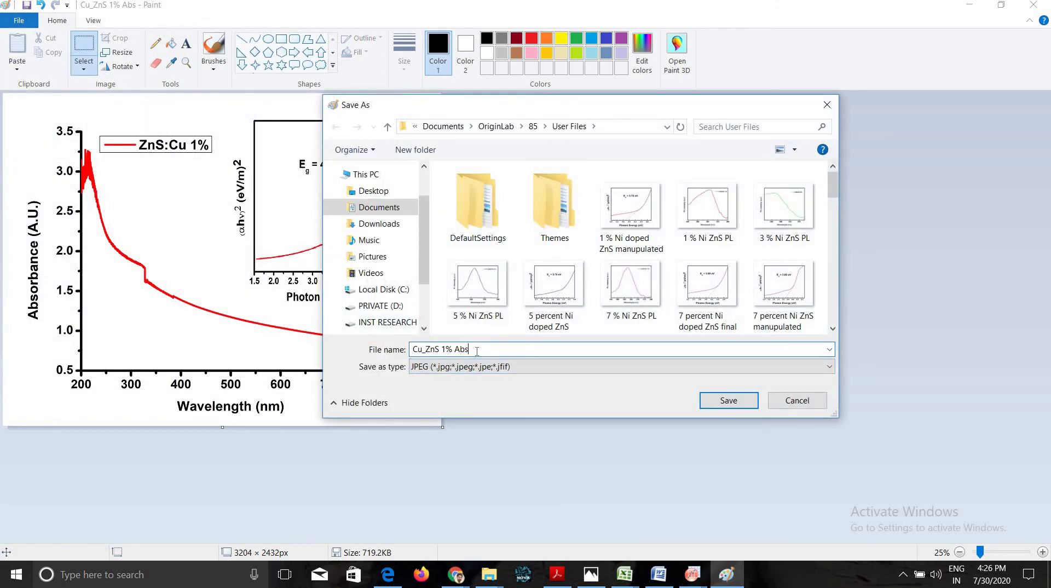
pyautogui.write('_Eg')
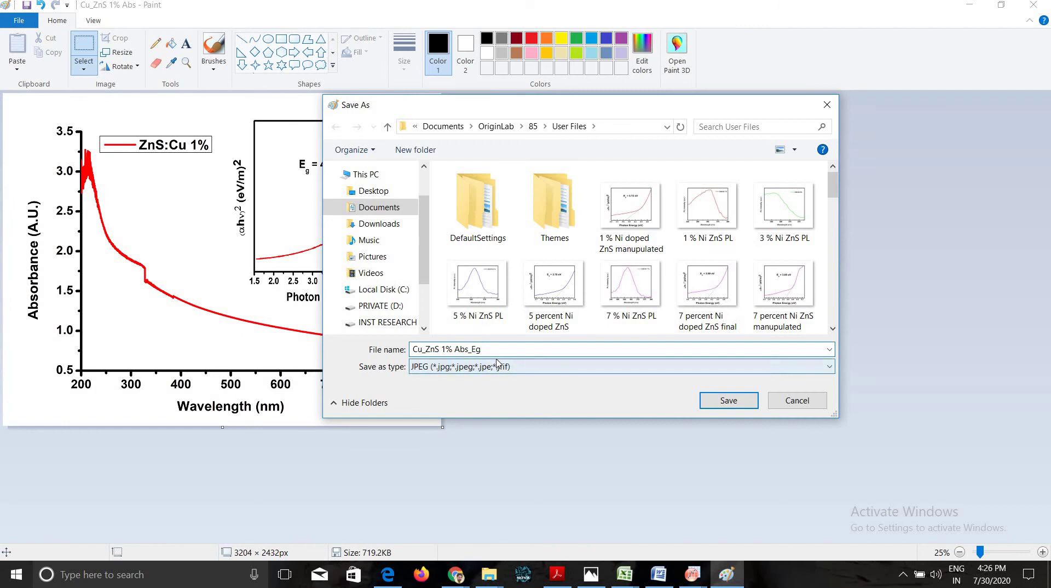
# Step: Save the combined figure in the folder PRIVATE (D:) > BIT RESEARCH WORK > PUBLICATIONS PAPERS
pyautogui.click(388, 310)
pyautogui.doubleClick(489, 192)
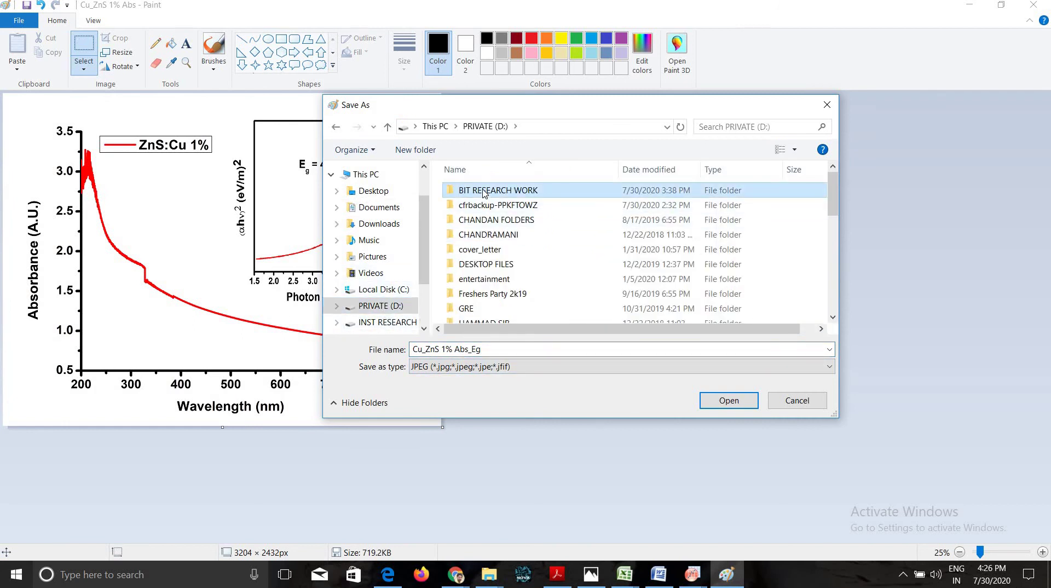
pyautogui.scroll(-2, 489, 243)
pyautogui.scroll(2, 489, 243)
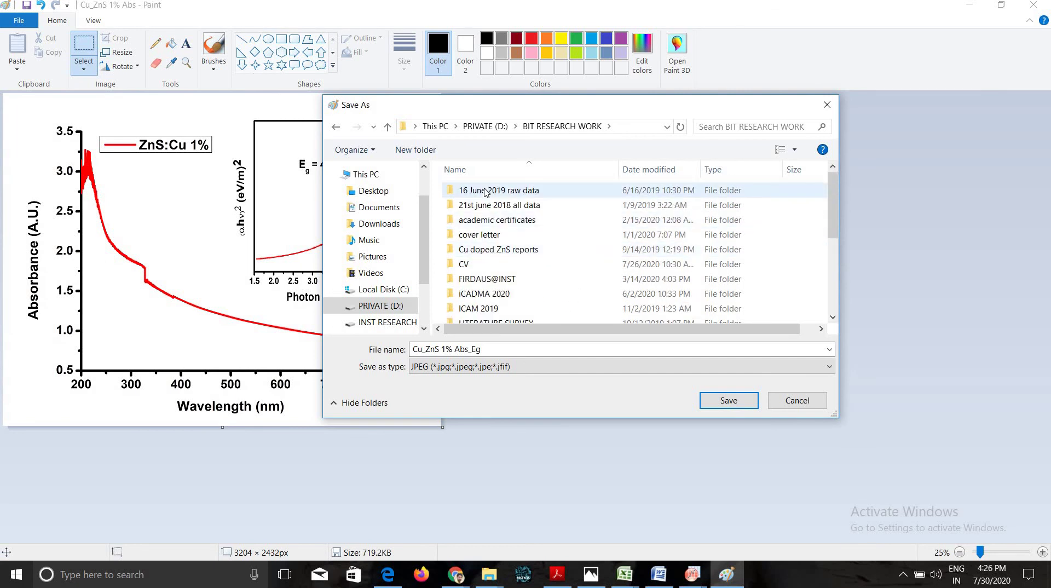
pyautogui.click(489, 192)
pyautogui.scroll(-3, 487, 243)
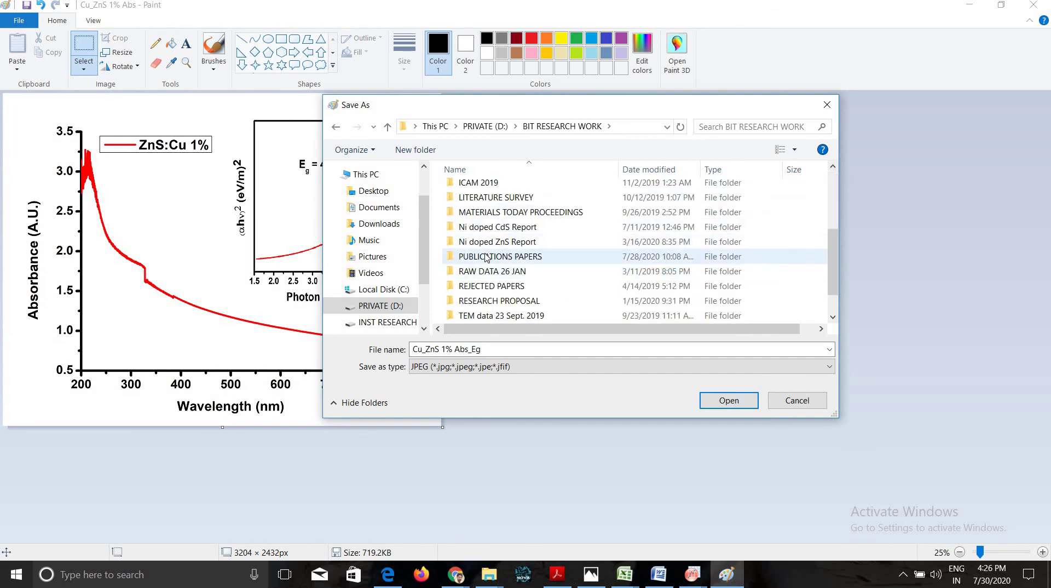
pyautogui.click(487, 257)
pyautogui.doubleClick(487, 257)
pyautogui.scroll(-3, 493, 258)
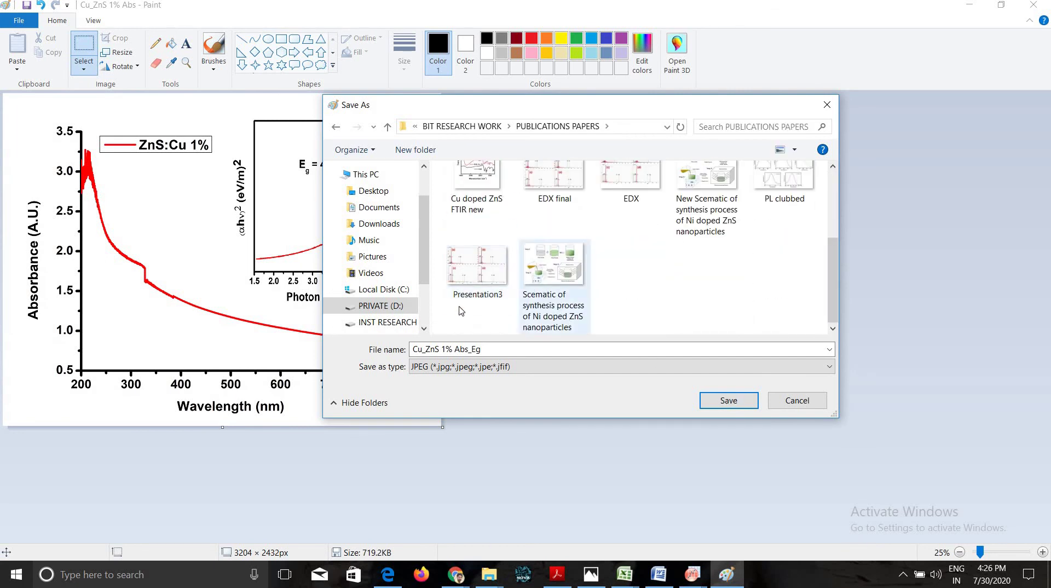
pyautogui.click(712, 407)
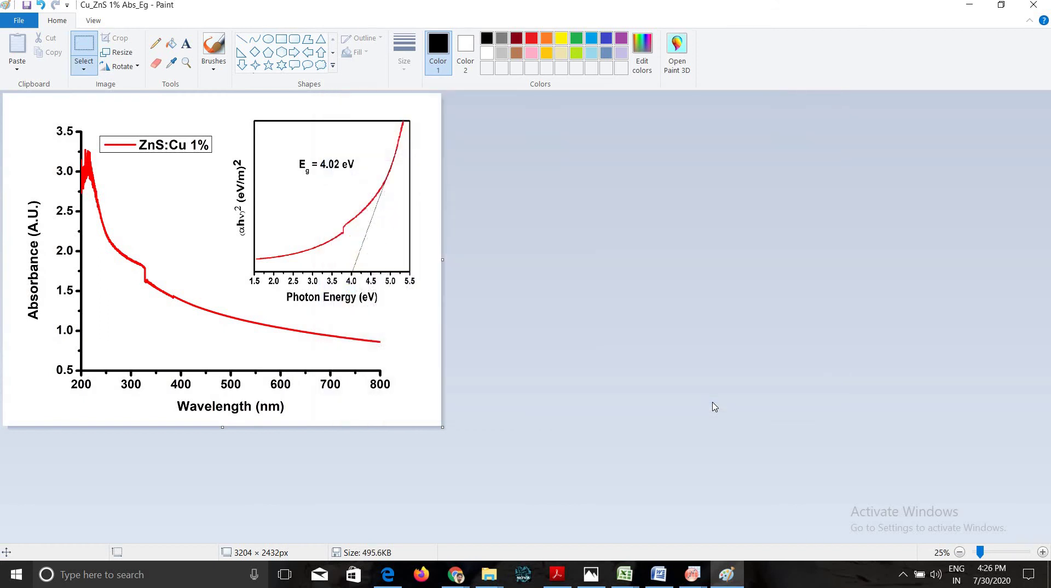
# Step: Minimize Paint and open PRIVATE (D:) > BIT RESEARCH WORK > PUBLICATIONS PAPERS in File Explorer
pyautogui.click(968, 5)
pyautogui.click(82, 325)
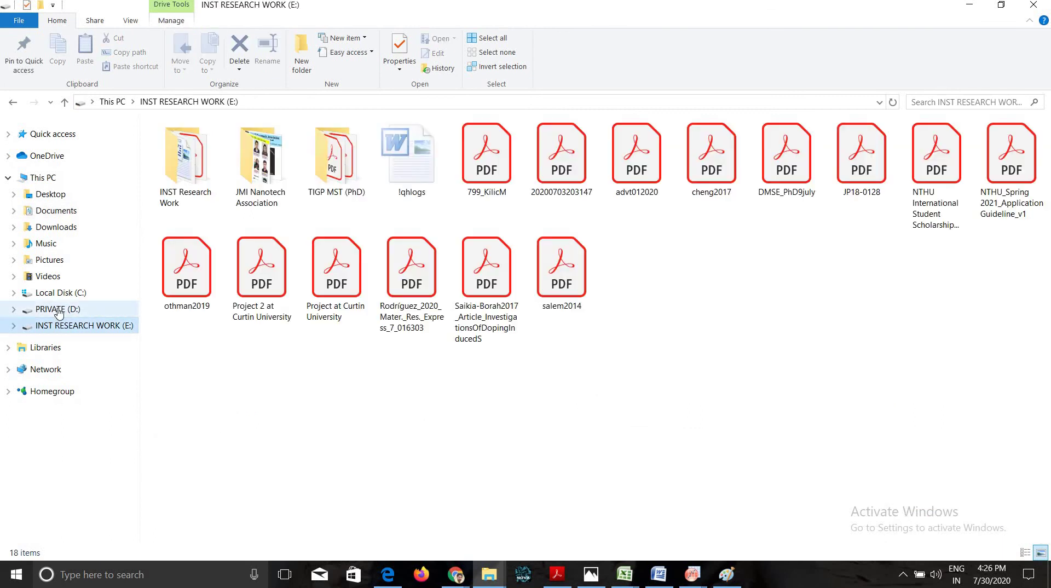
pyautogui.click(57, 309)
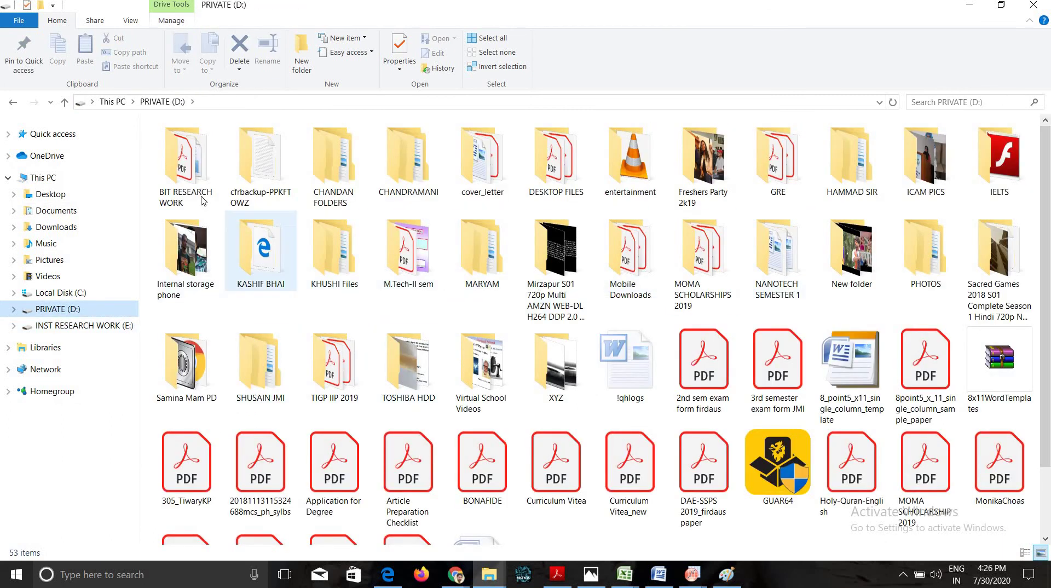
pyautogui.doubleClick(187, 165)
pyautogui.doubleClick(273, 263)
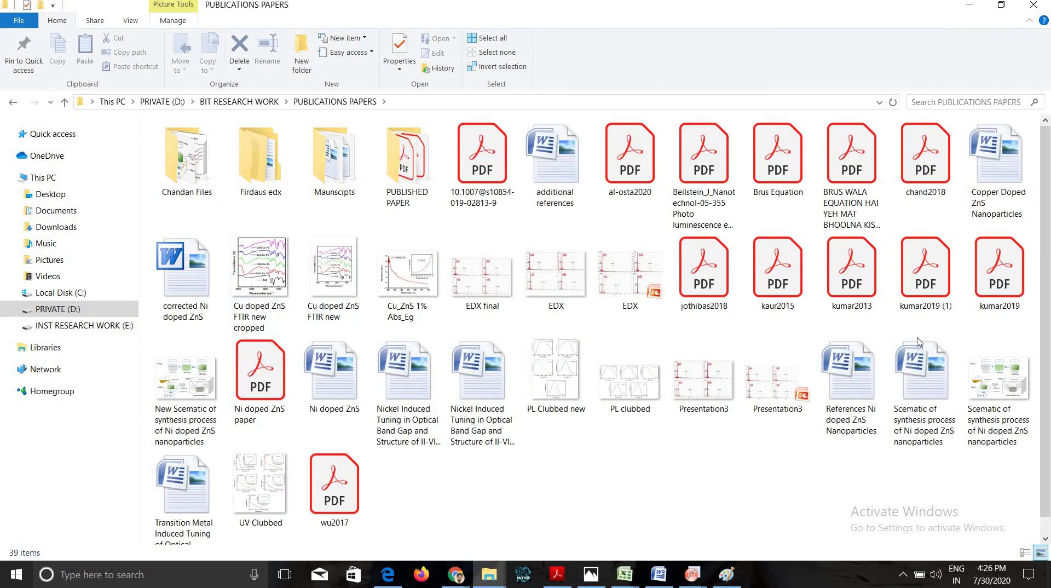
# Step: View the saved "Cu_ZnS 1% Abs_Eg" image in Photos to check the inset figure, and minimize the viewer
pyautogui.click(415, 304)
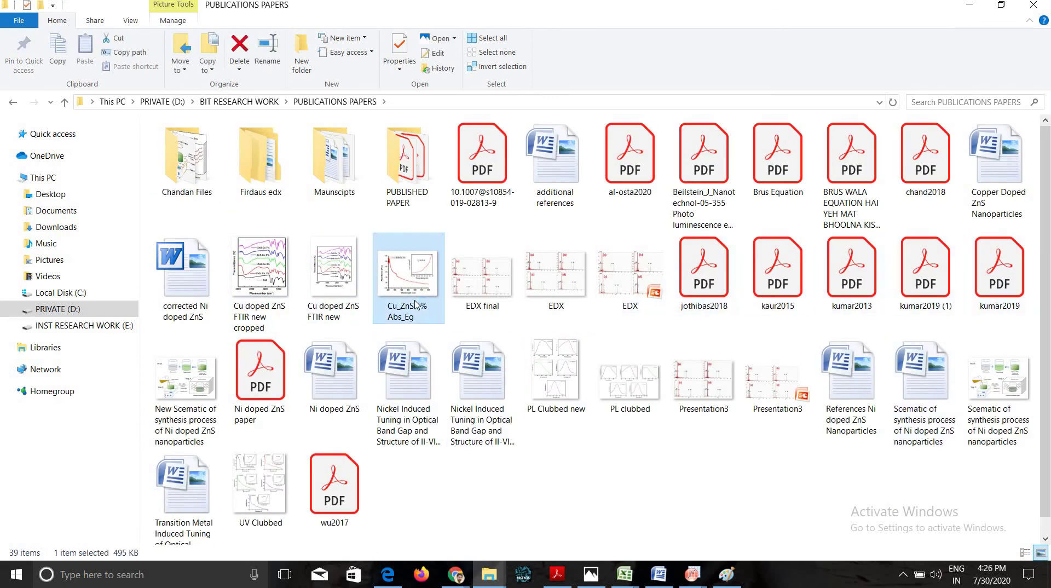
pyautogui.doubleClick(415, 304)
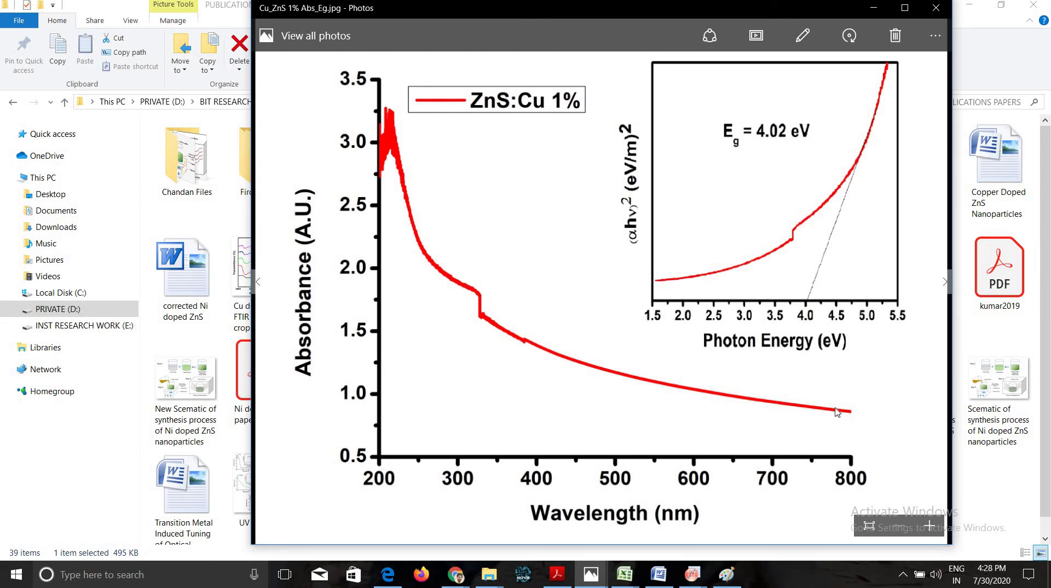
pyautogui.click(873, 11)
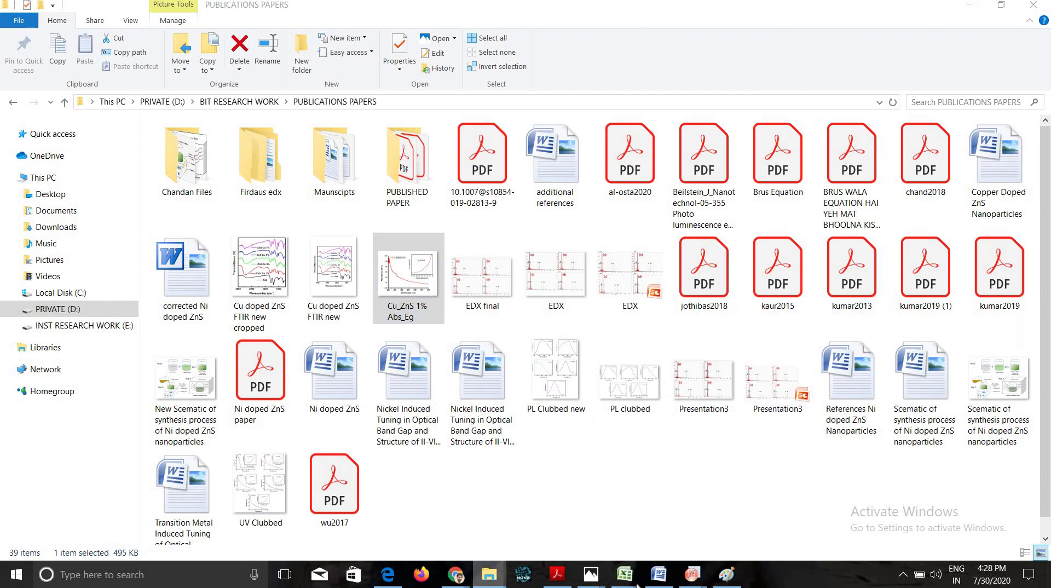
pyautogui.moveTo(625, 575)
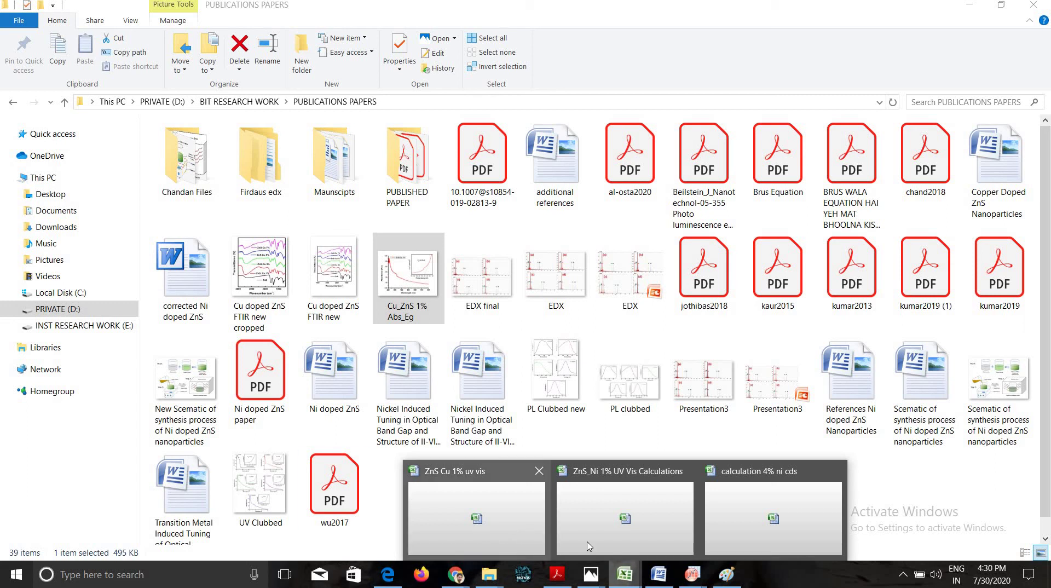
pyautogui.click(970, 5)
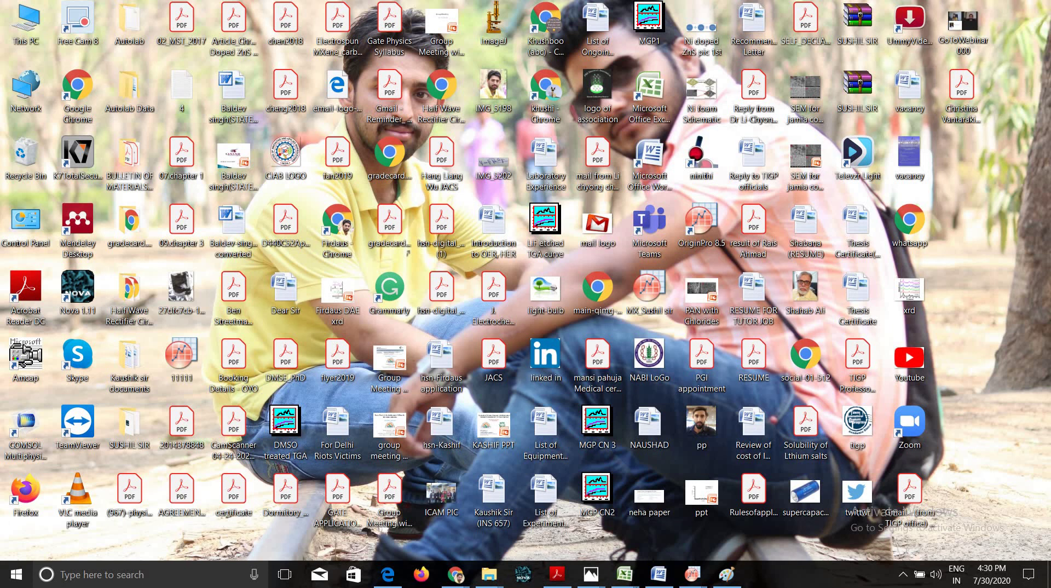
pyautogui.click(455, 574)
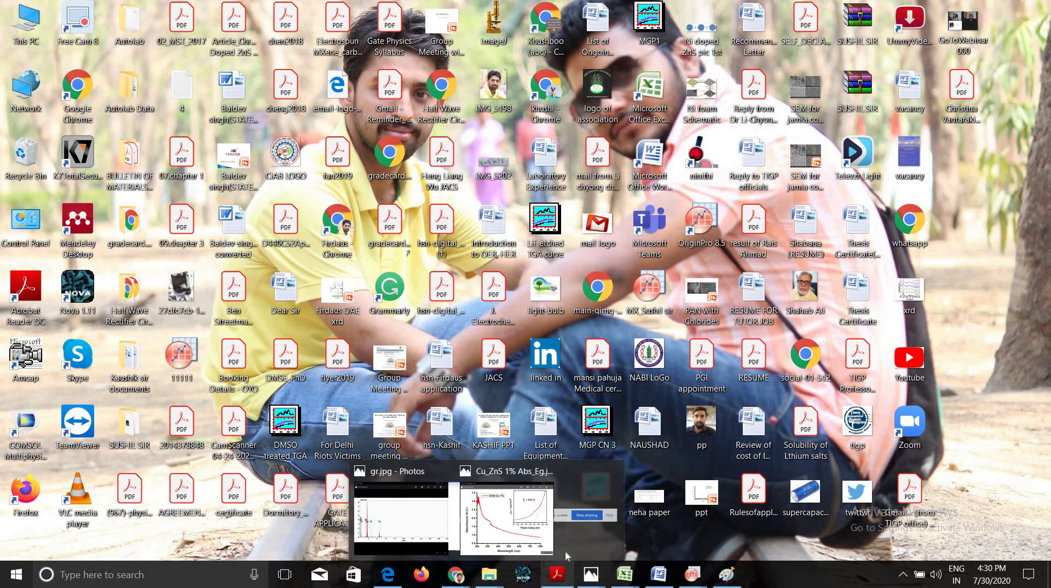
pyautogui.moveTo(557, 574)
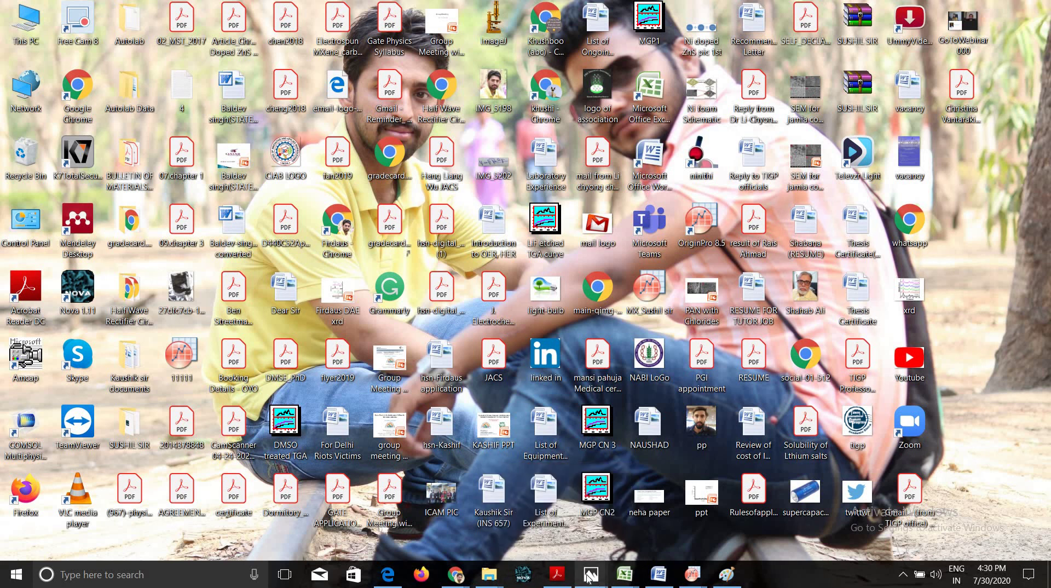
pyautogui.moveTo(481, 585)
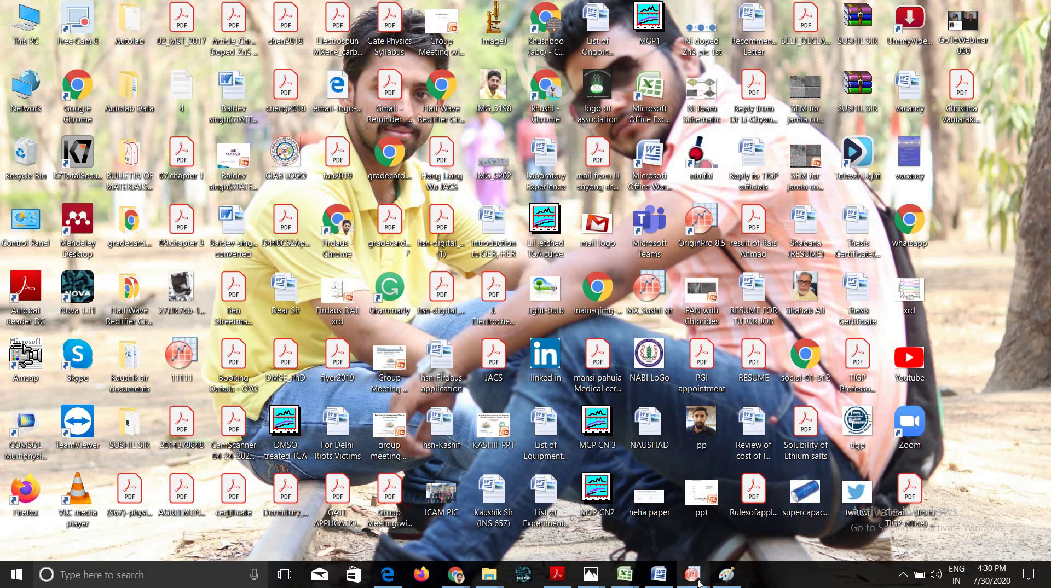
pyautogui.moveTo(696, 581)
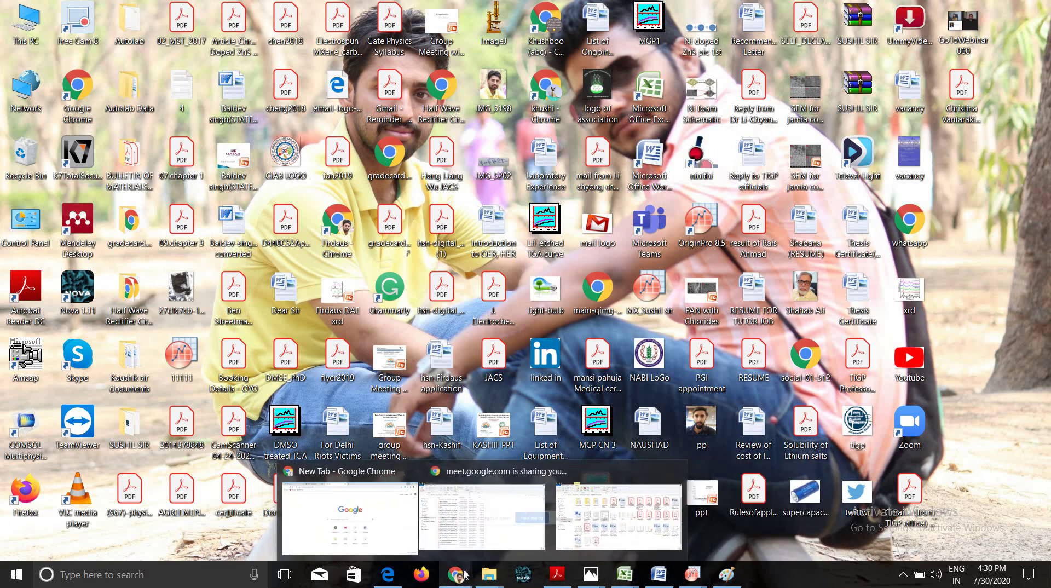
pyautogui.click(382, 517)
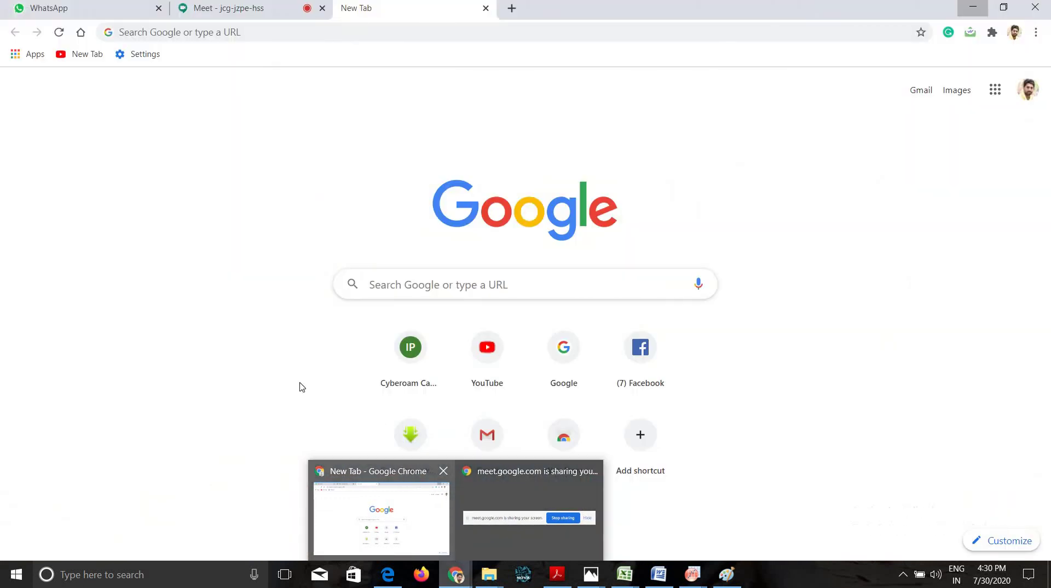
pyautogui.press('super+d')
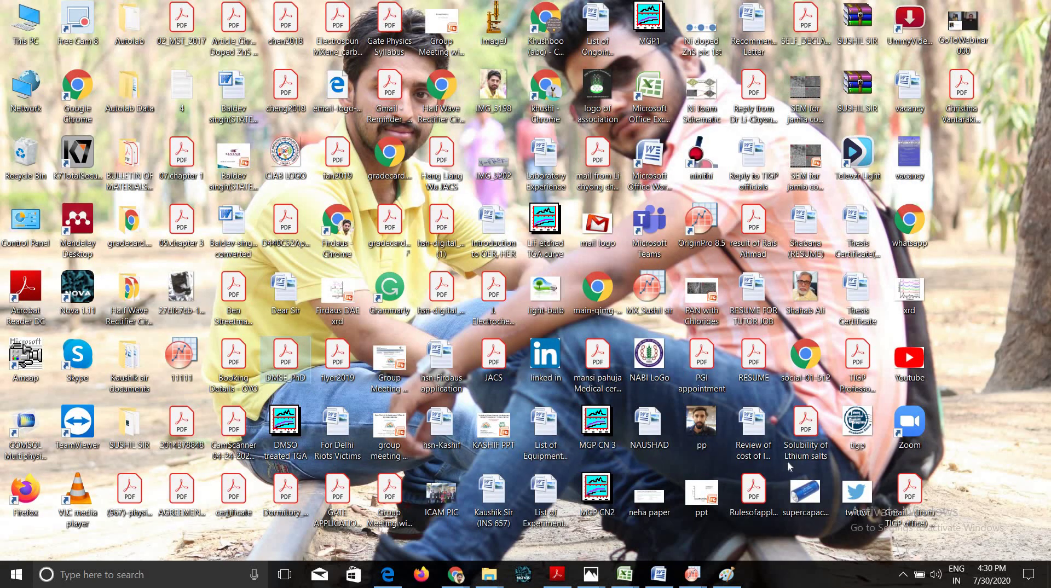